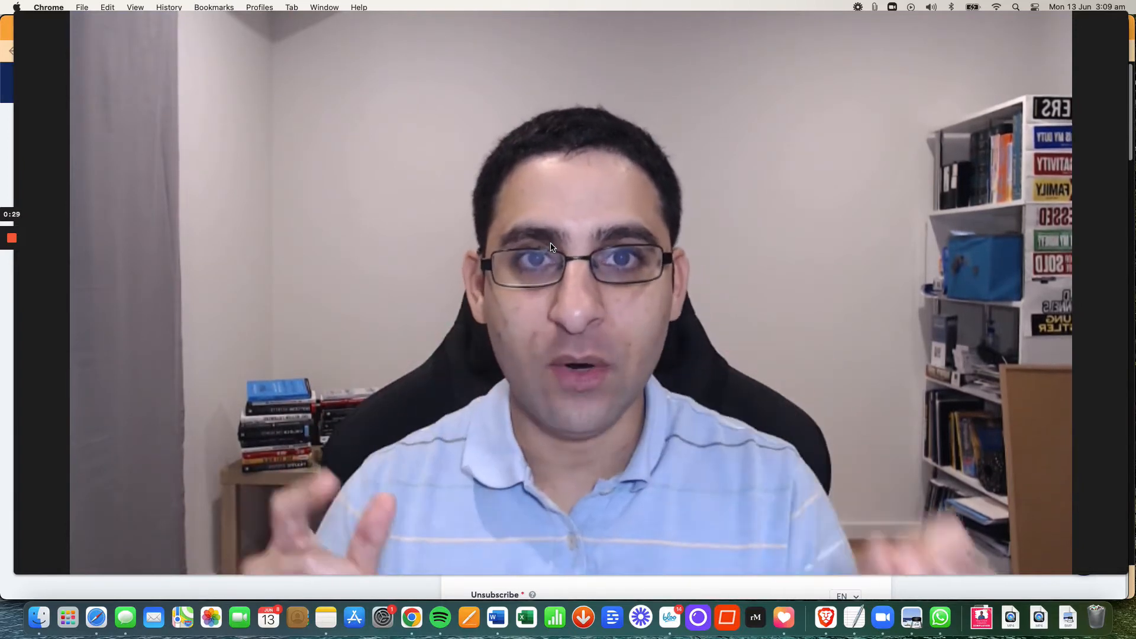
Step: Enter an example website domain based on a personal name in a new browser tab
double_click(457, 138)
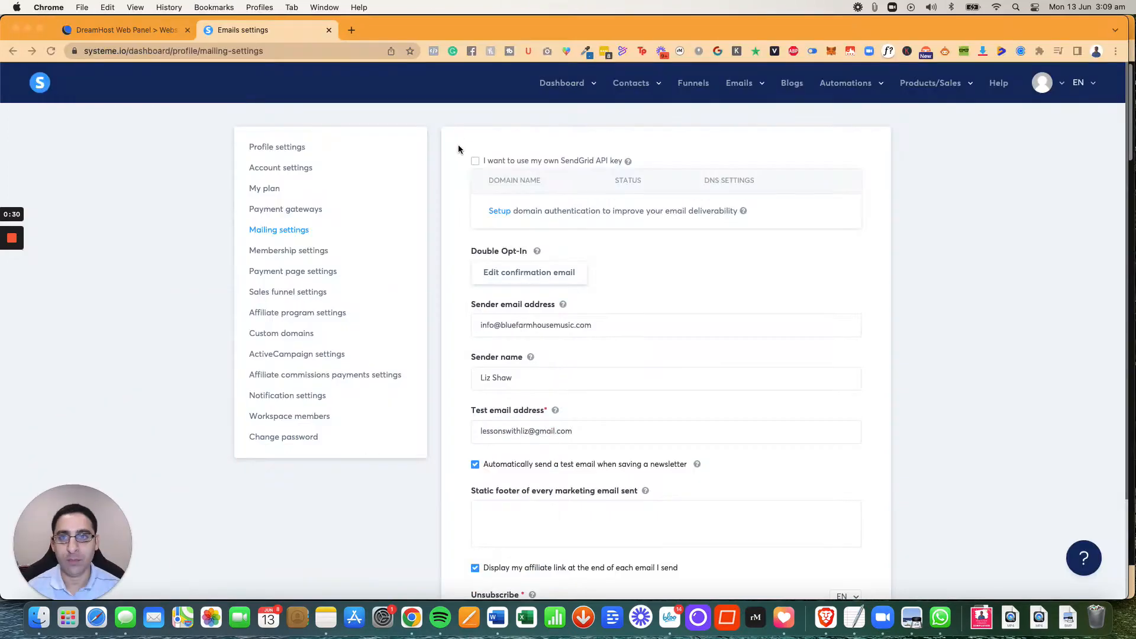
click(352, 30)
click(329, 52)
text(eranbucai.com)
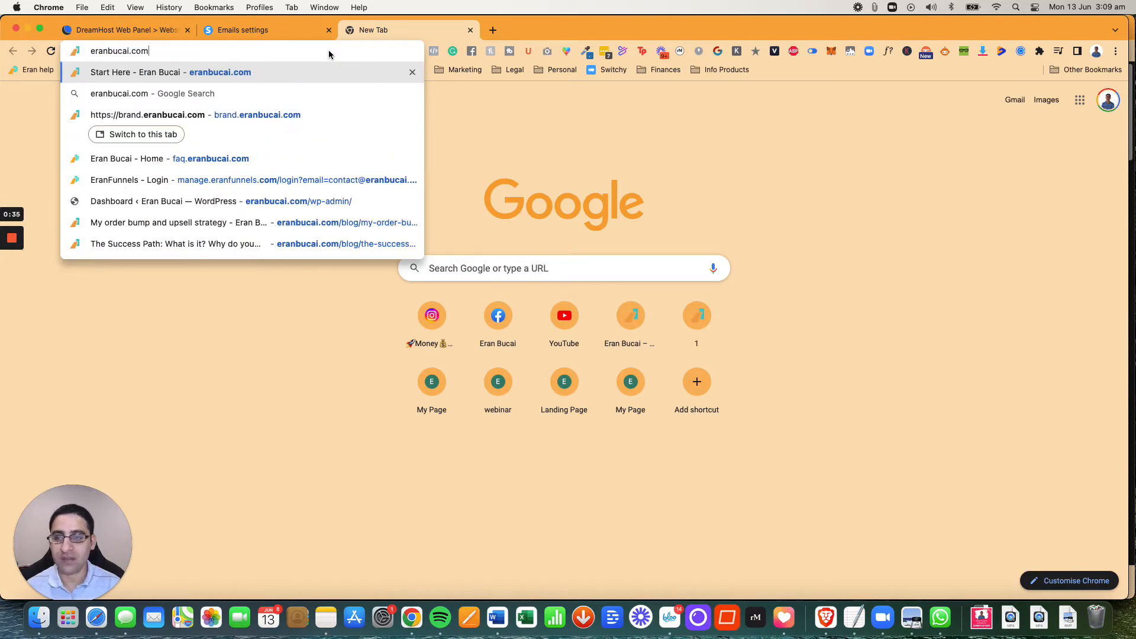
Step: Enter eranfunnels.com as a second example domain in another new browser tab
click(493, 29)
text(we)
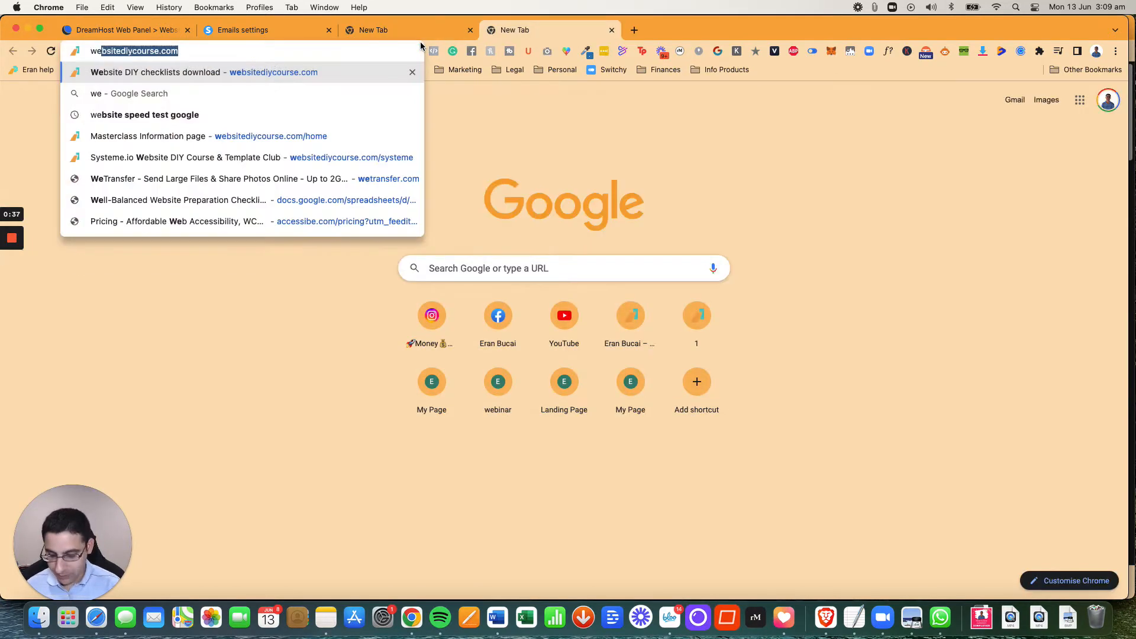
key(BackSpace)
key(BackSpace)
key(BackSpace)
text(eranfunnel.s)
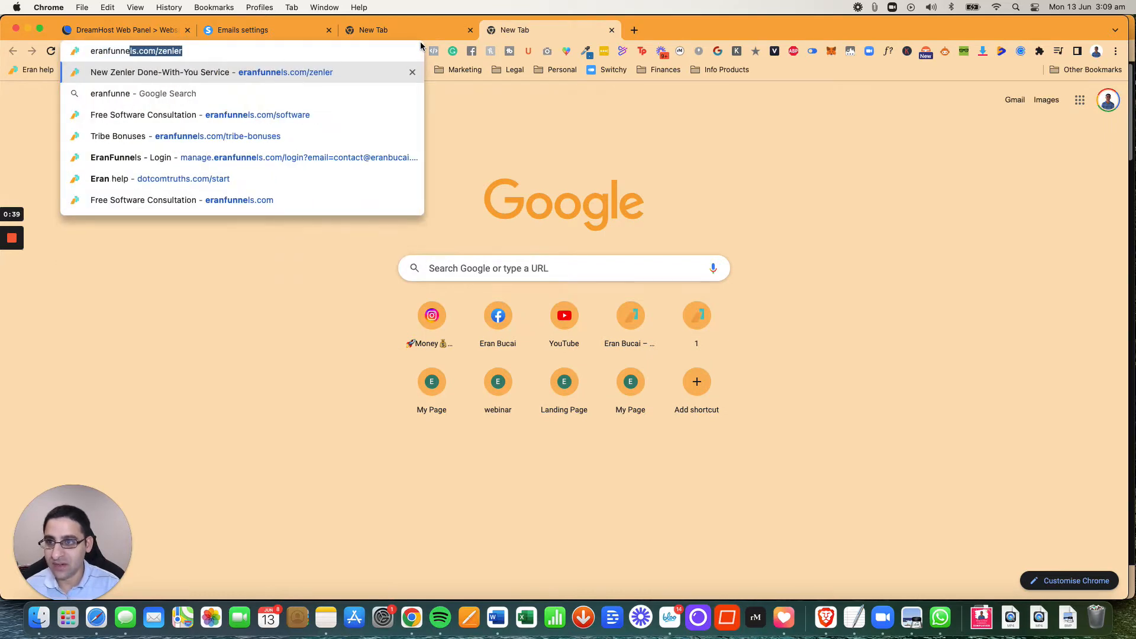
key(BackSpace)
key(BackSpace)
text(s.com)
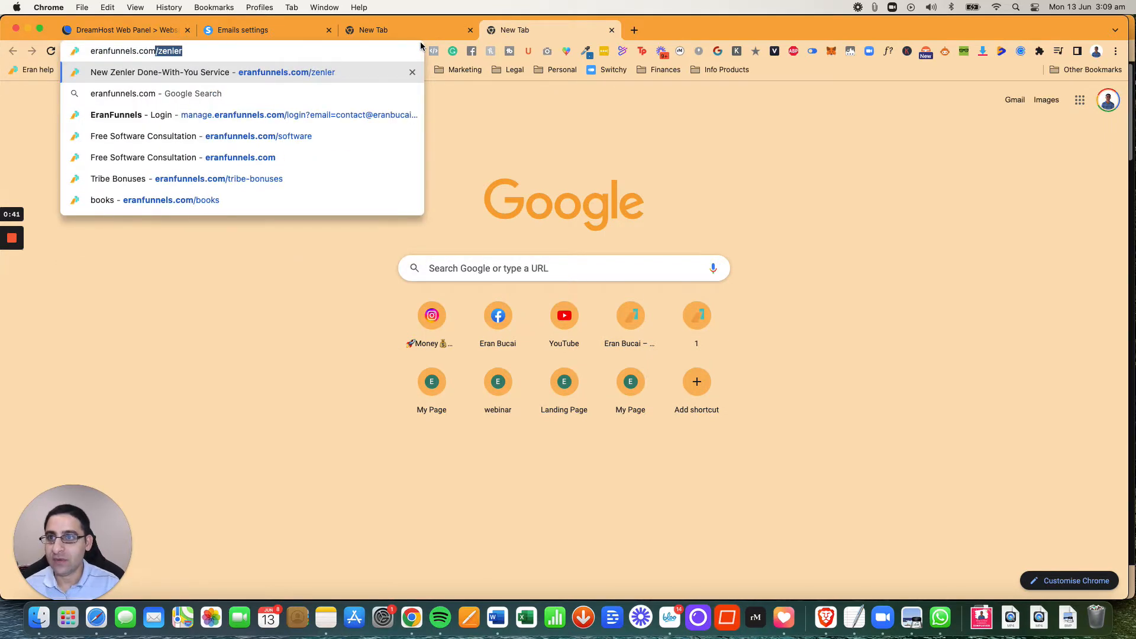
key(Delete)
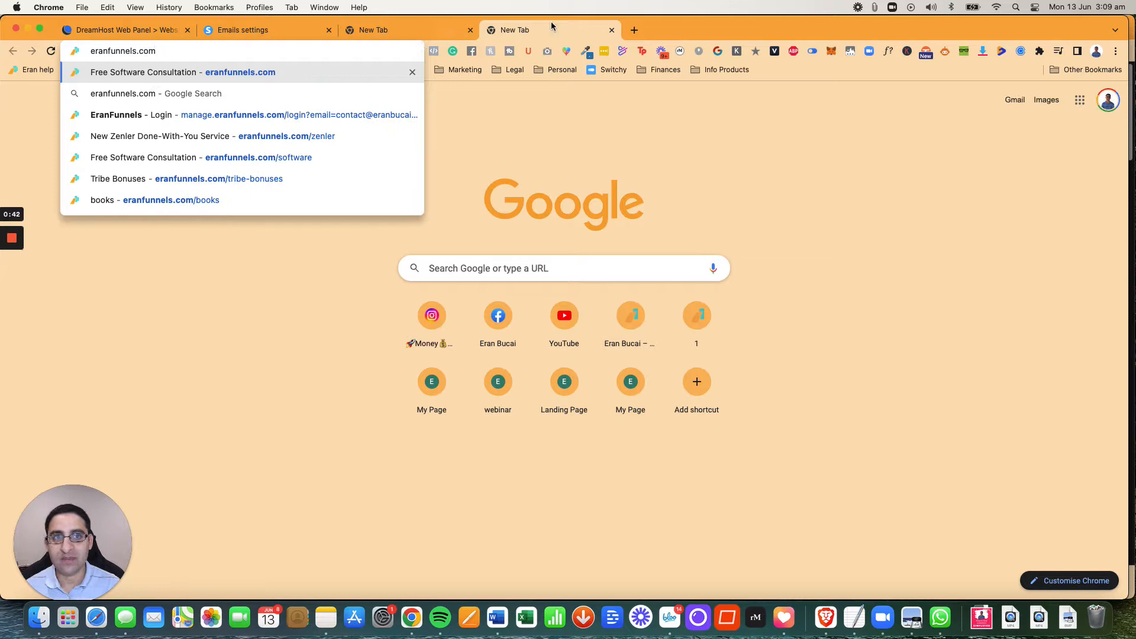
Step: Enter websitediycourse.com as a third example domain in another new browser tab
click(635, 29)
text(websitediy)
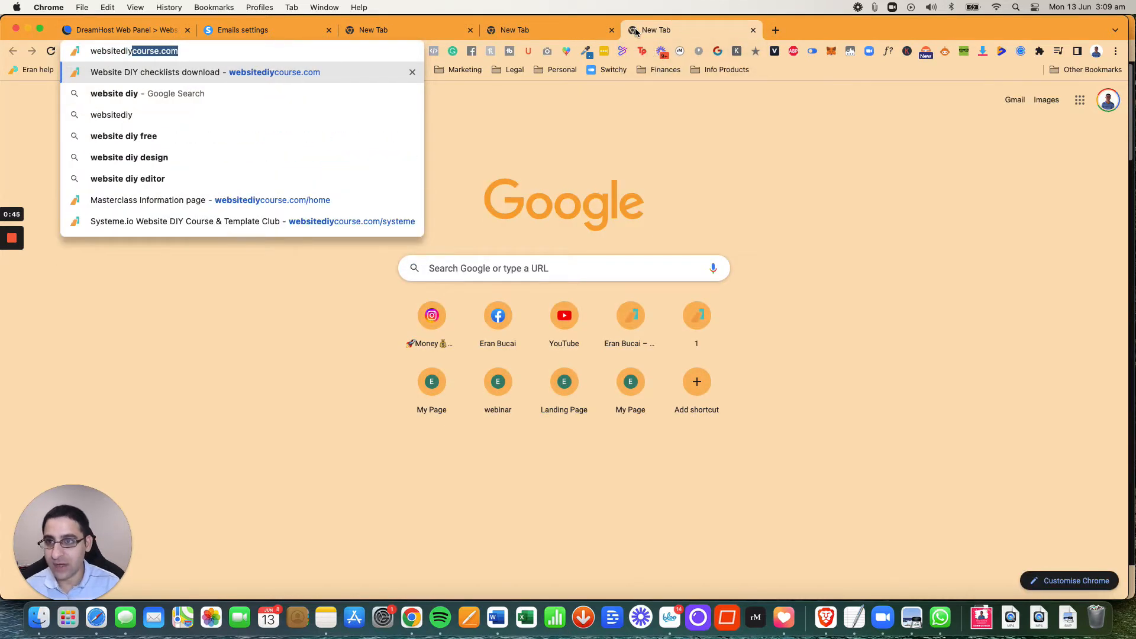
key(Right)
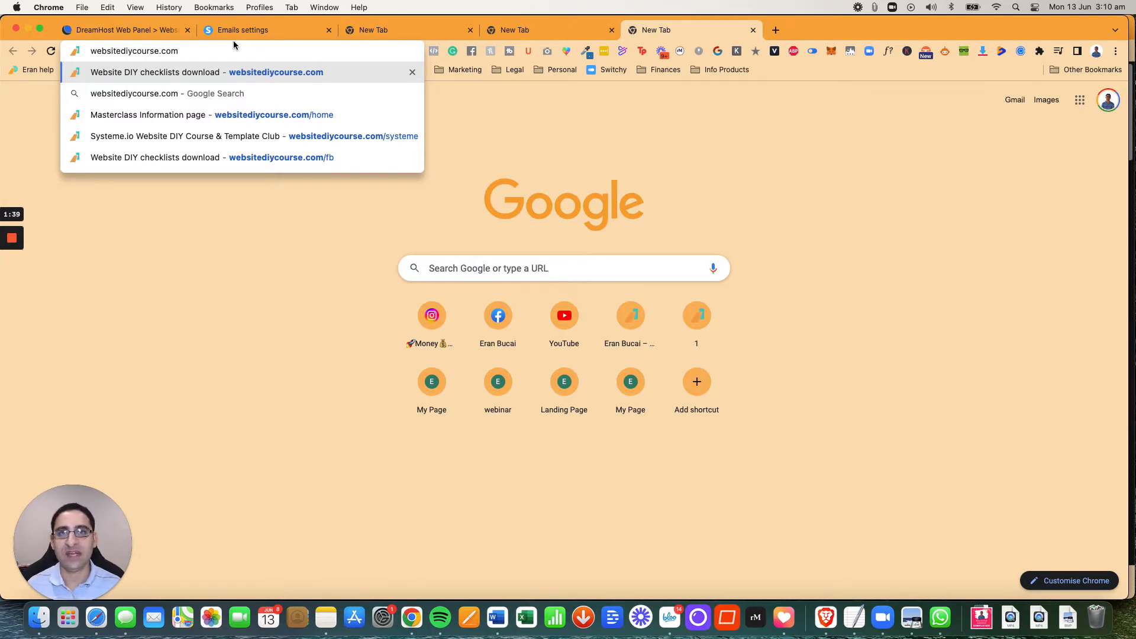
double_click(67, 535)
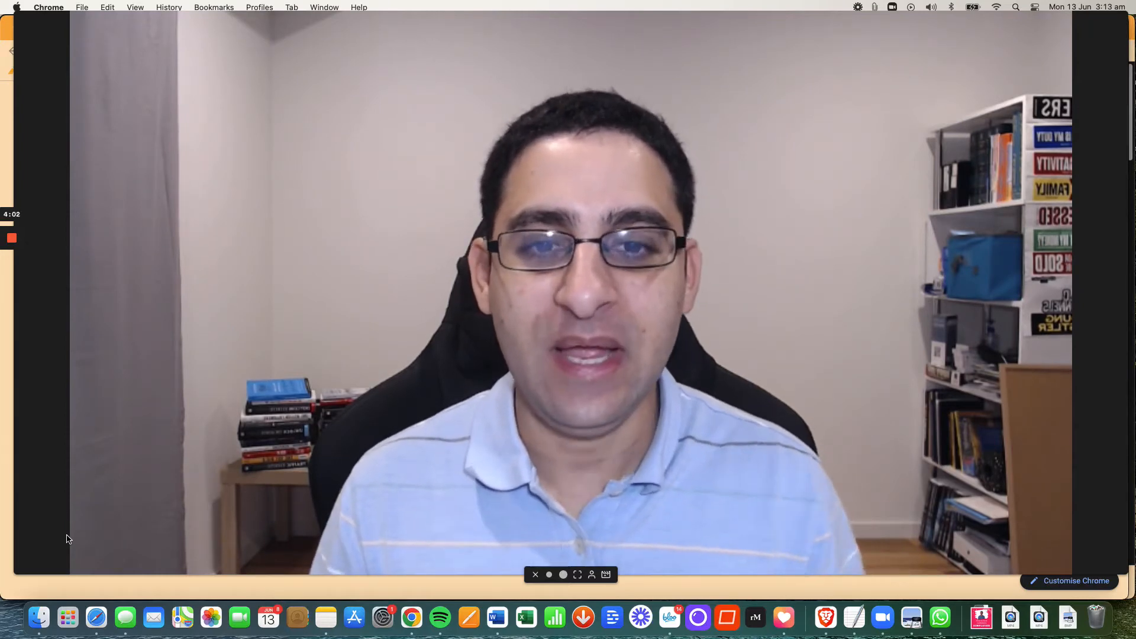
double_click(320, 339)
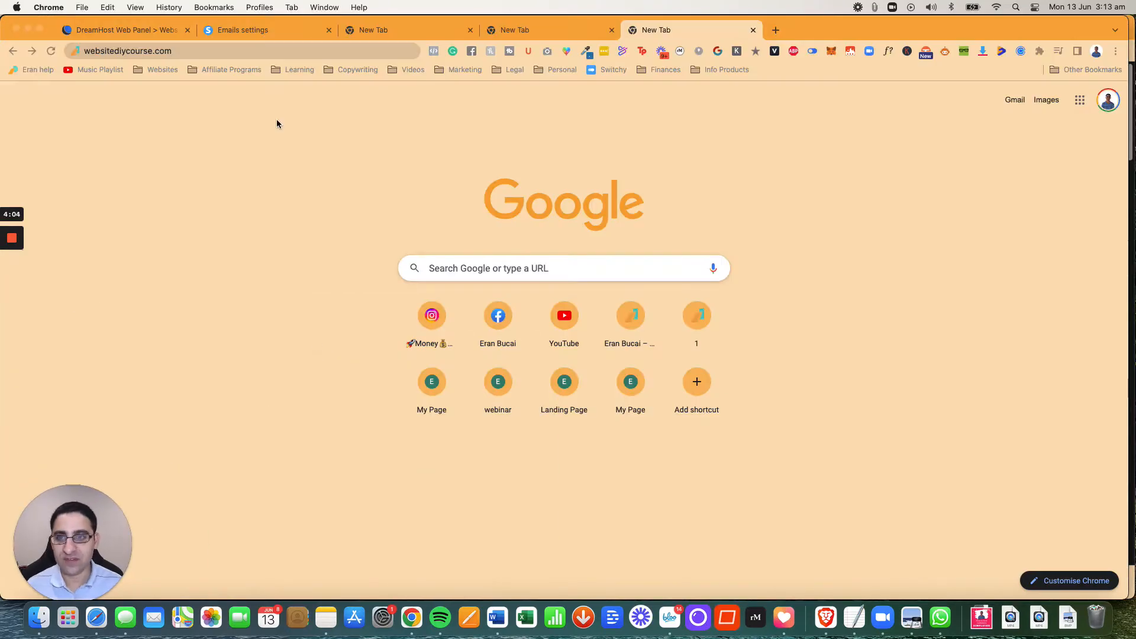
Step: Return to the Systeme.io mailing settings and close the three example tabs
click(249, 30)
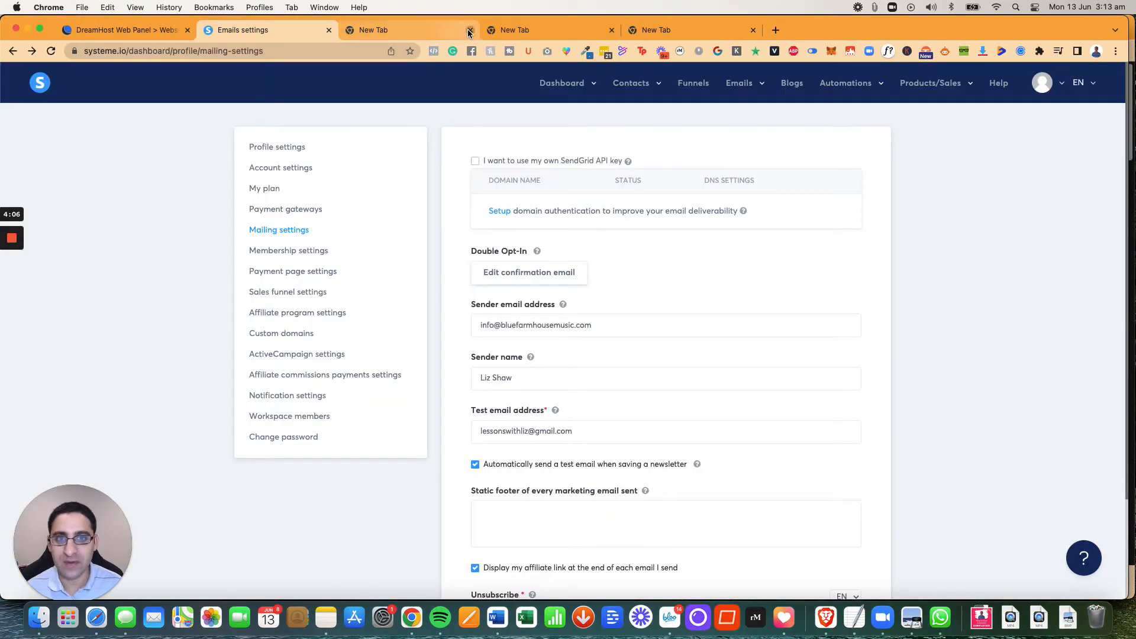
click(469, 30)
click(468, 30)
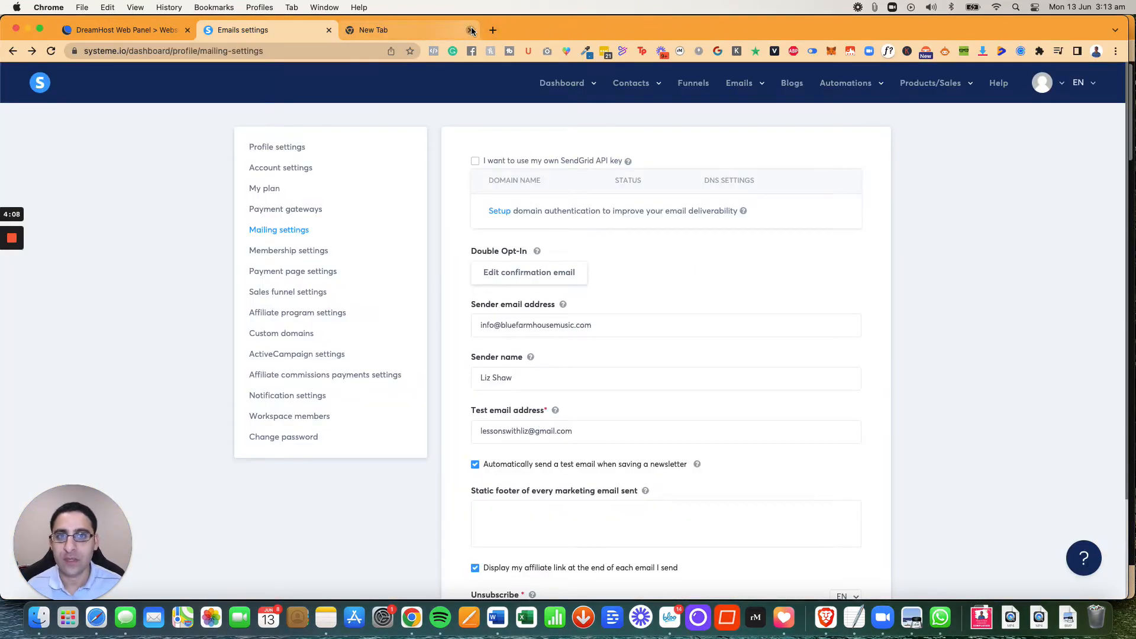
click(471, 30)
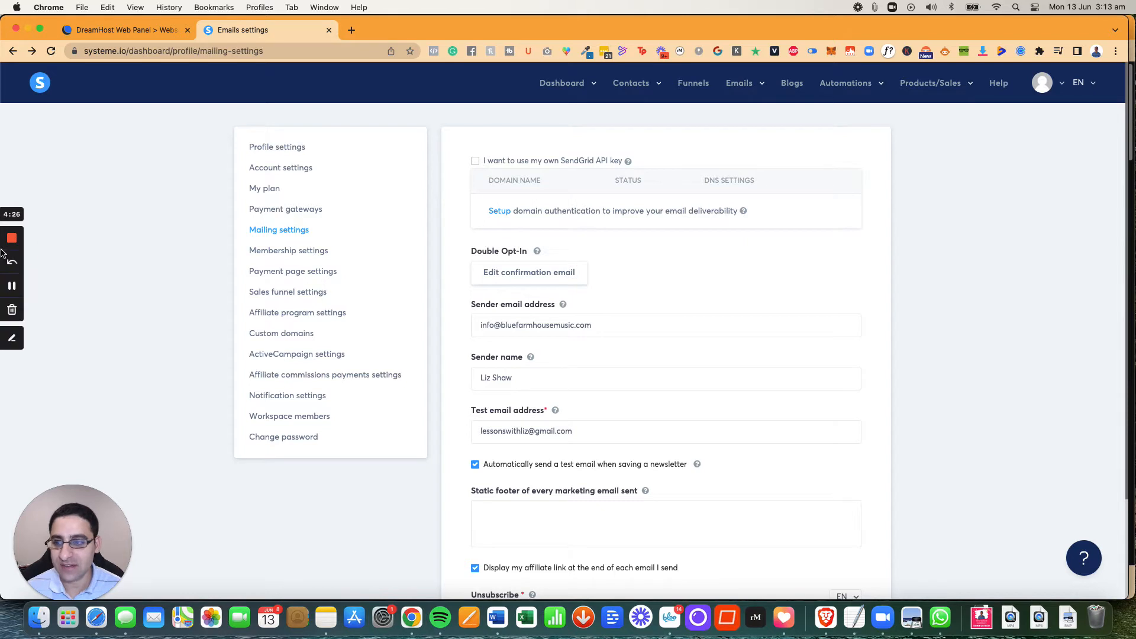
click(12, 339)
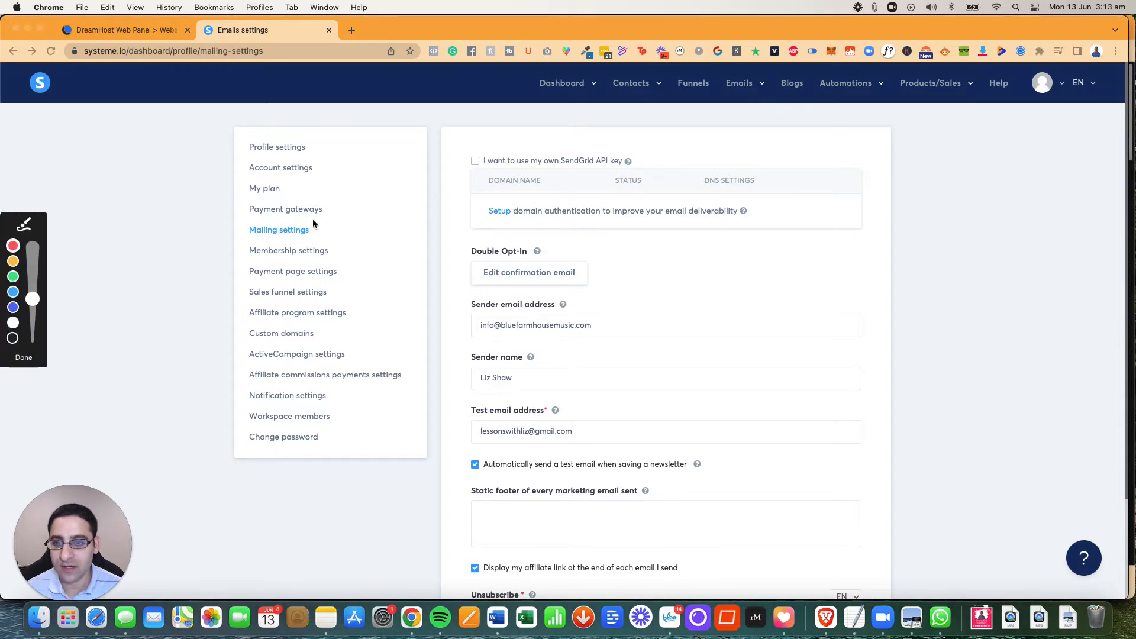
mouse_move(315, 220)
mouse_down()
mouse_move(234, 219)
mouse_move(273, 244)
mouse_move(314, 243)
mouse_move(330, 216)
mouse_move(314, 219)
mouse_up()
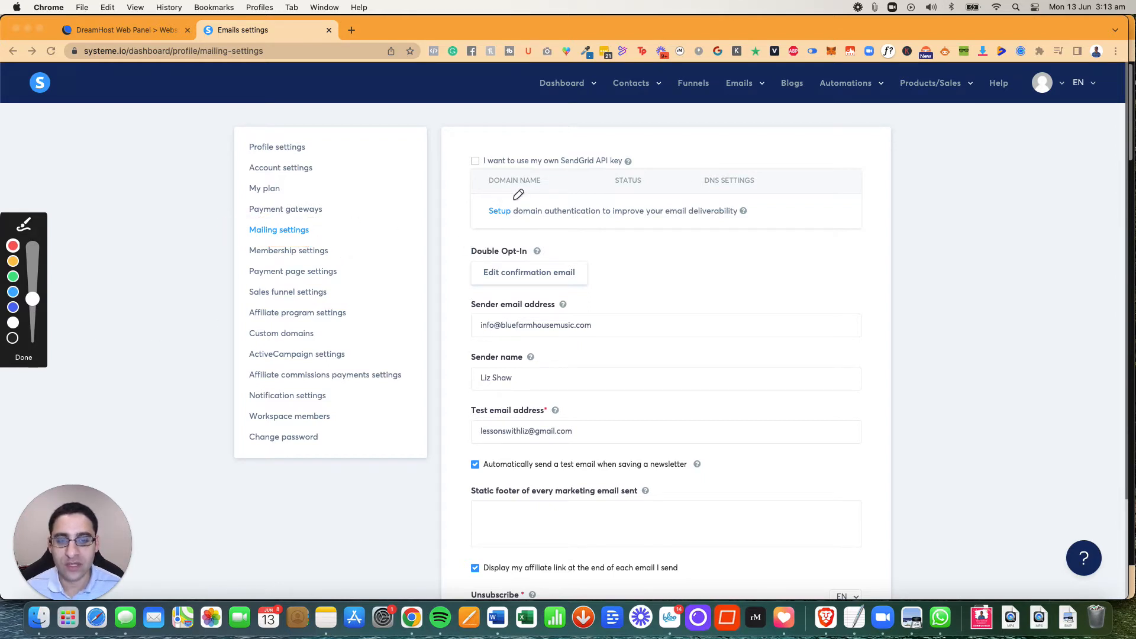
mouse_move(516, 199)
mouse_down()
mouse_move(494, 195)
mouse_move(474, 213)
mouse_move(521, 226)
mouse_move(528, 203)
mouse_move(509, 198)
mouse_up()
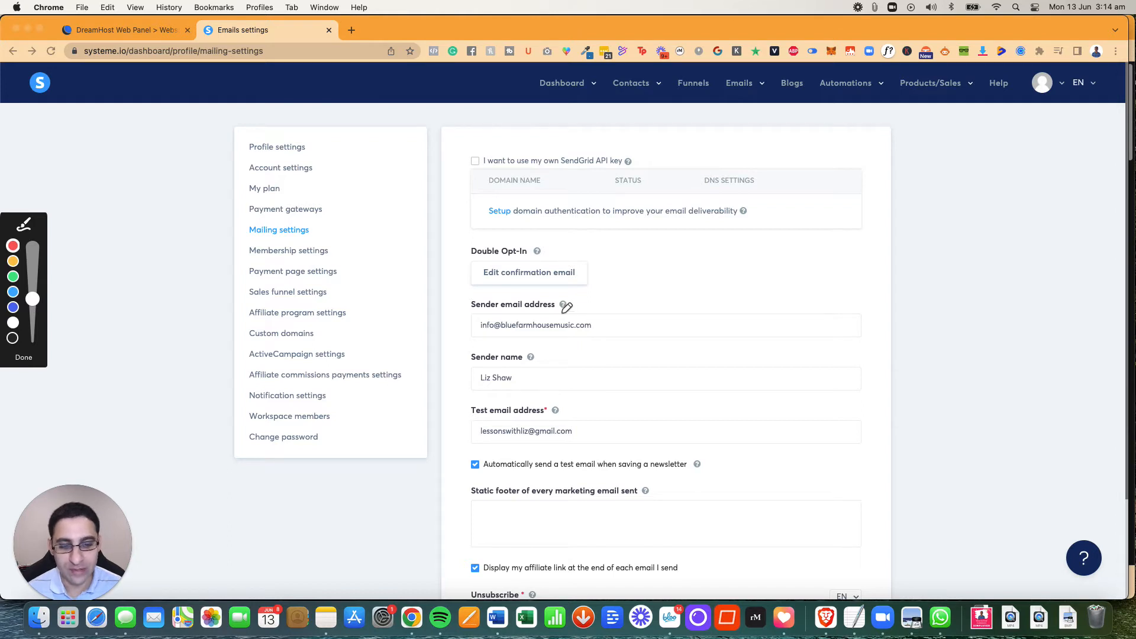
mouse_move(567, 306)
mouse_down()
mouse_move(467, 310)
mouse_move(464, 341)
mouse_move(612, 333)
mouse_move(611, 307)
mouse_move(563, 306)
mouse_up()
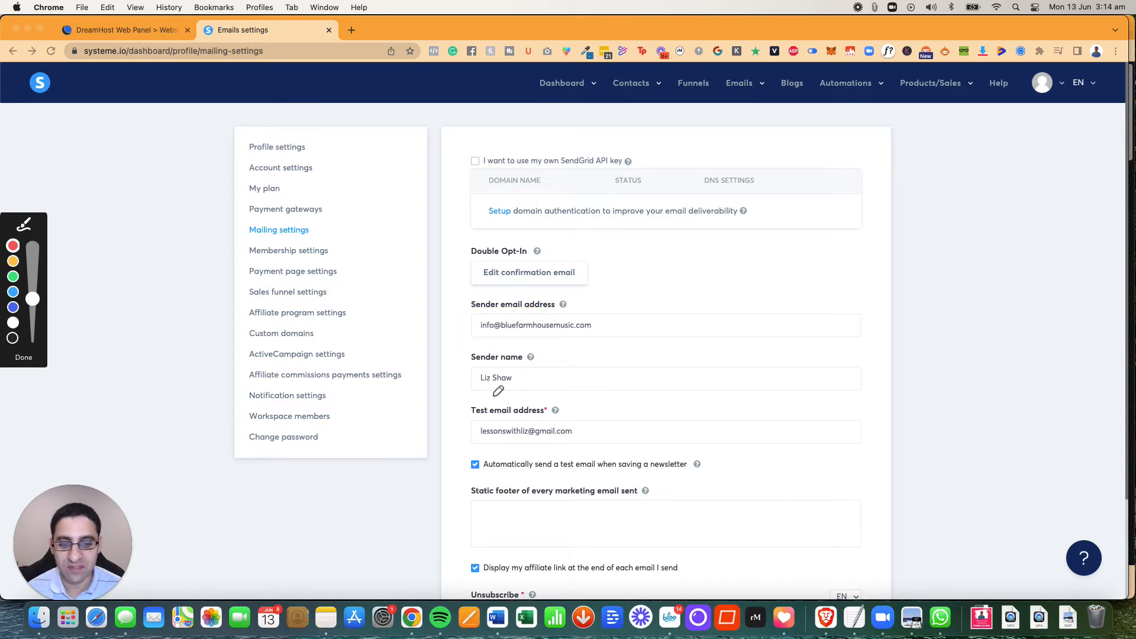
mouse_move(472, 420)
mouse_down()
mouse_move(470, 434)
mouse_move(506, 443)
mouse_move(595, 445)
mouse_move(592, 419)
mouse_move(482, 416)
mouse_up()
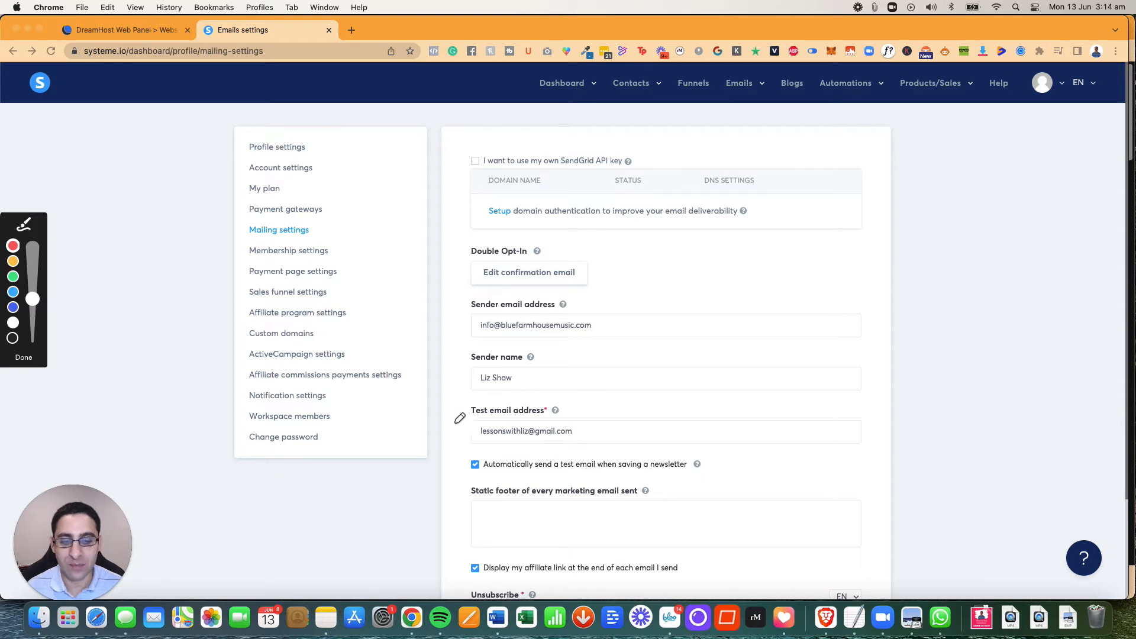
mouse_move(464, 298)
mouse_down()
mouse_move(463, 333)
mouse_move(605, 341)
mouse_move(587, 290)
mouse_move(465, 289)
mouse_move(465, 306)
mouse_up()
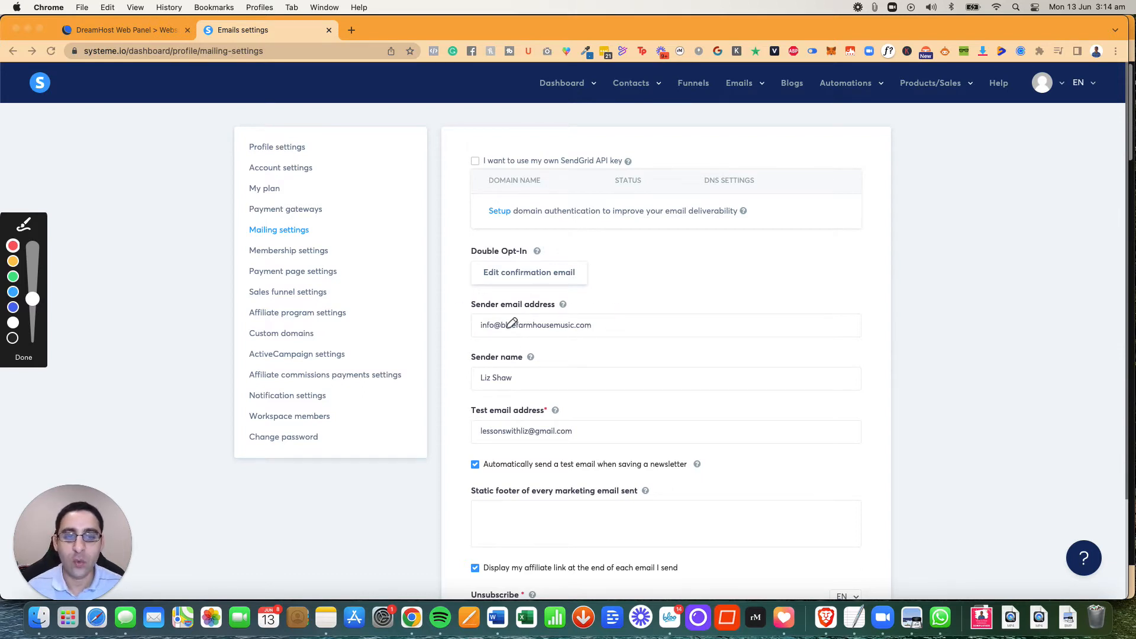
click(26, 358)
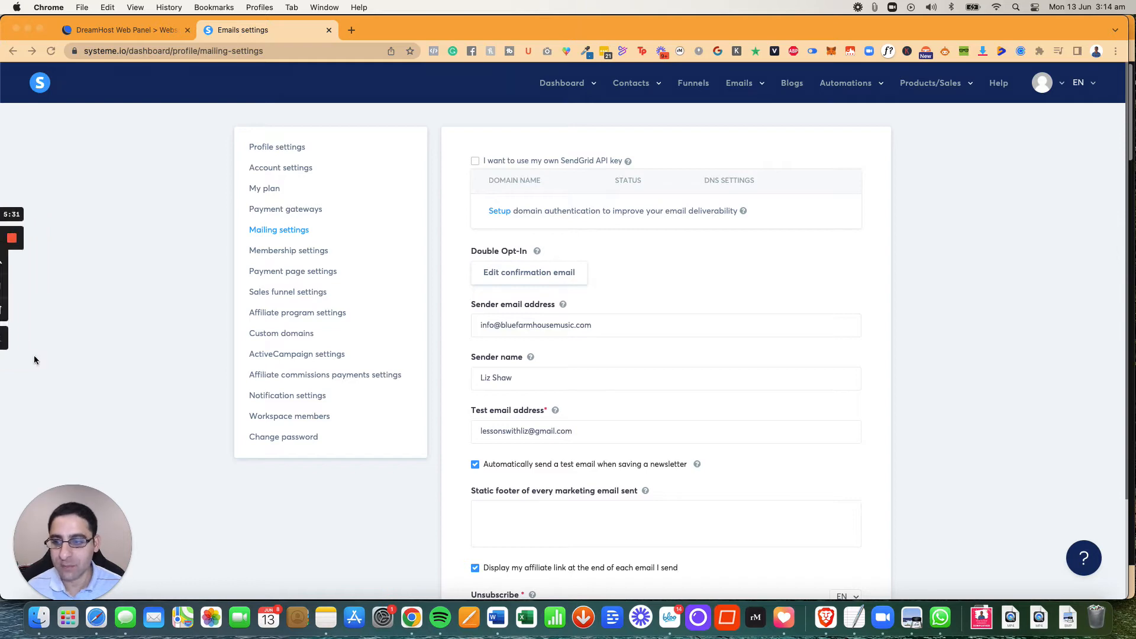
Step: Start domain authentication for bluefarmhousemusic.com and continue to the list of required DNS records
click(500, 212)
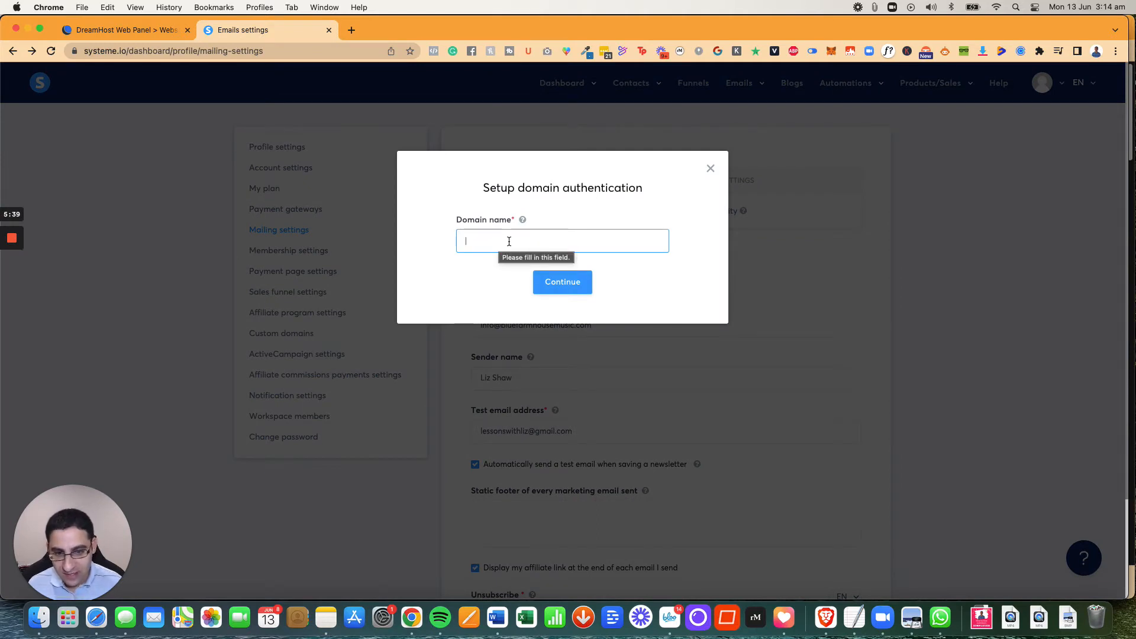
text(bl)
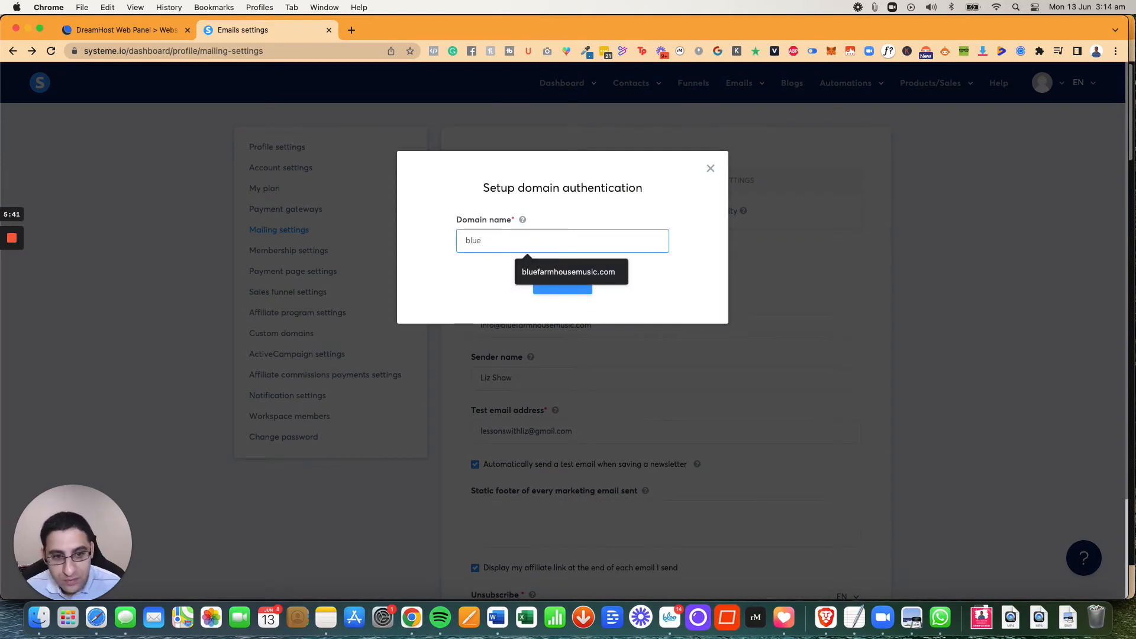
text(ue)
click(538, 271)
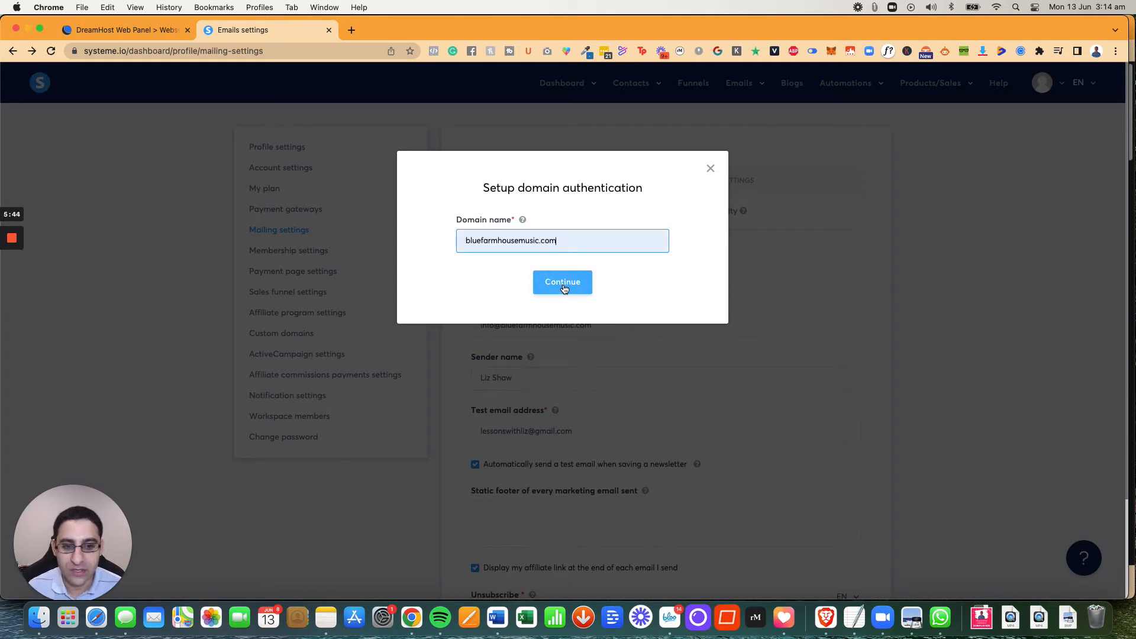
click(564, 283)
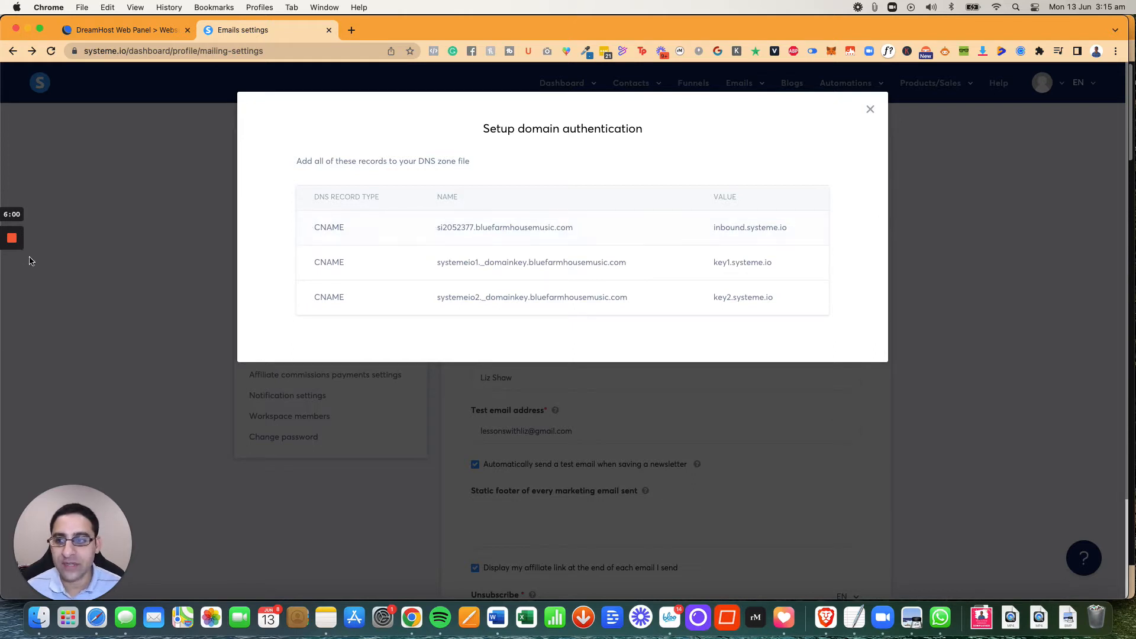
click(12, 335)
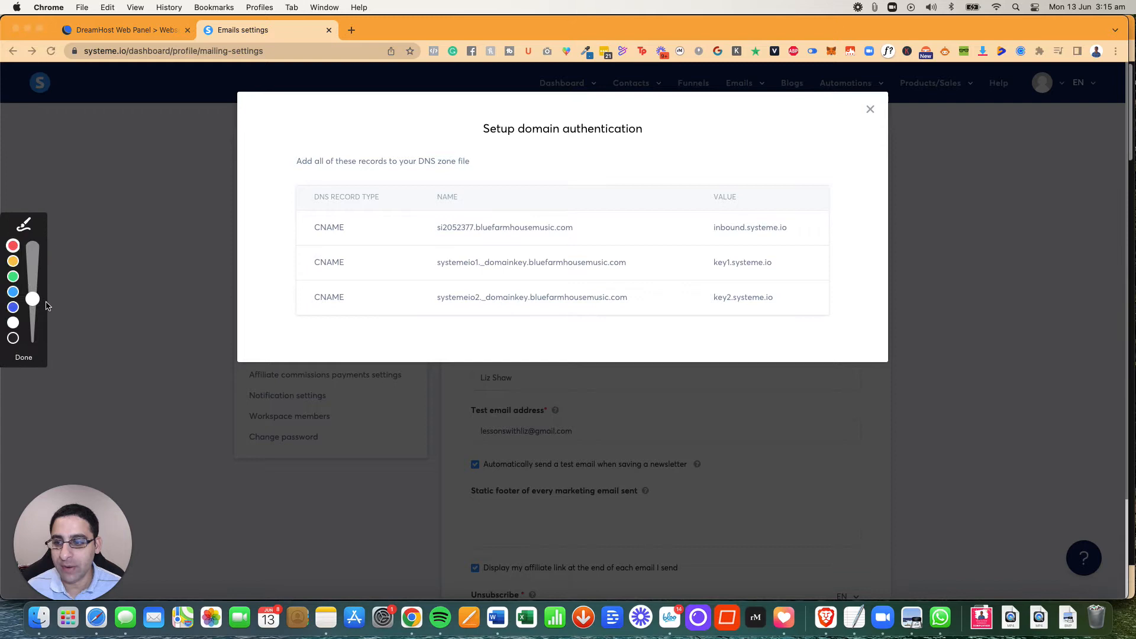
click(13, 276)
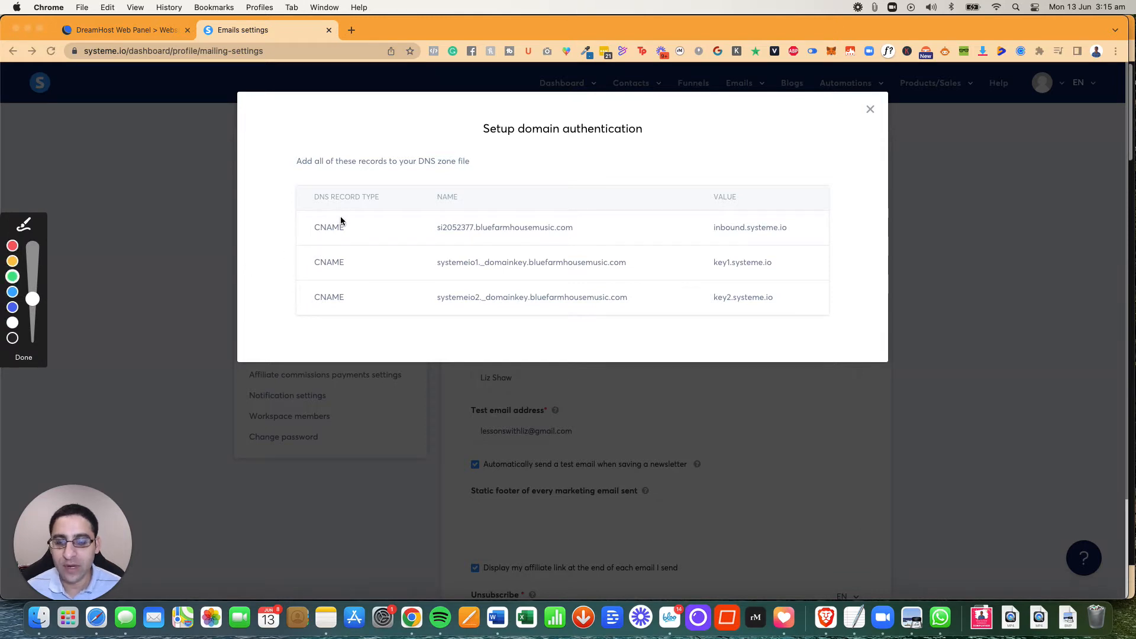
mouse_move(341, 220)
mouse_down()
mouse_move(305, 213)
mouse_move(320, 244)
mouse_move(355, 213)
mouse_move(342, 208)
mouse_up()
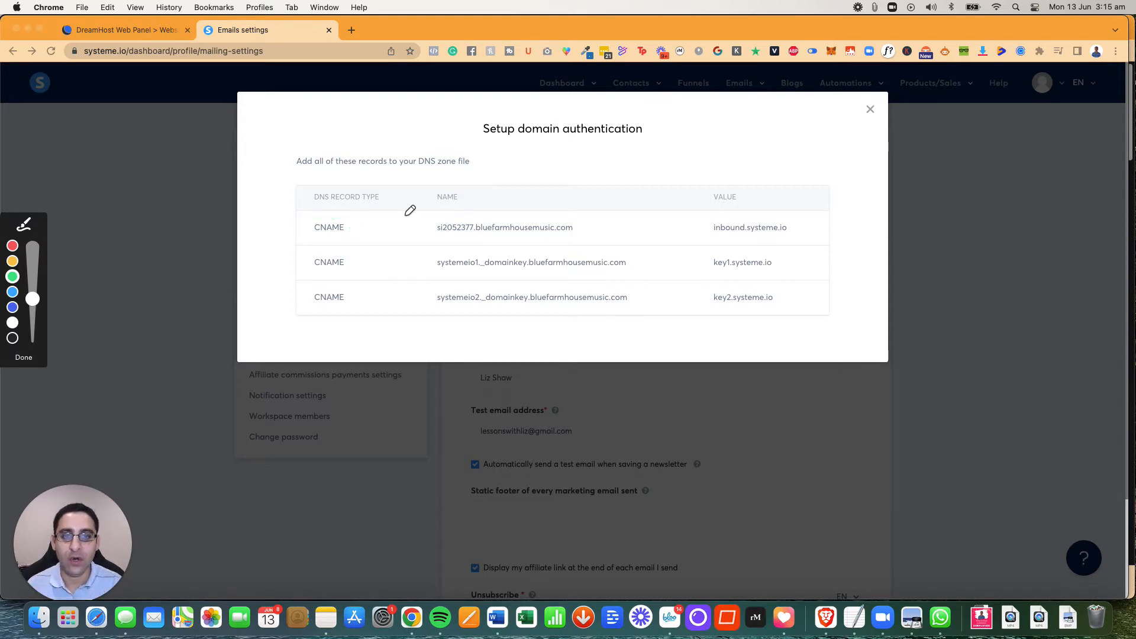
mouse_move(526, 220)
mouse_down()
mouse_move(476, 217)
mouse_move(570, 210)
mouse_move(591, 225)
mouse_move(506, 232)
mouse_up()
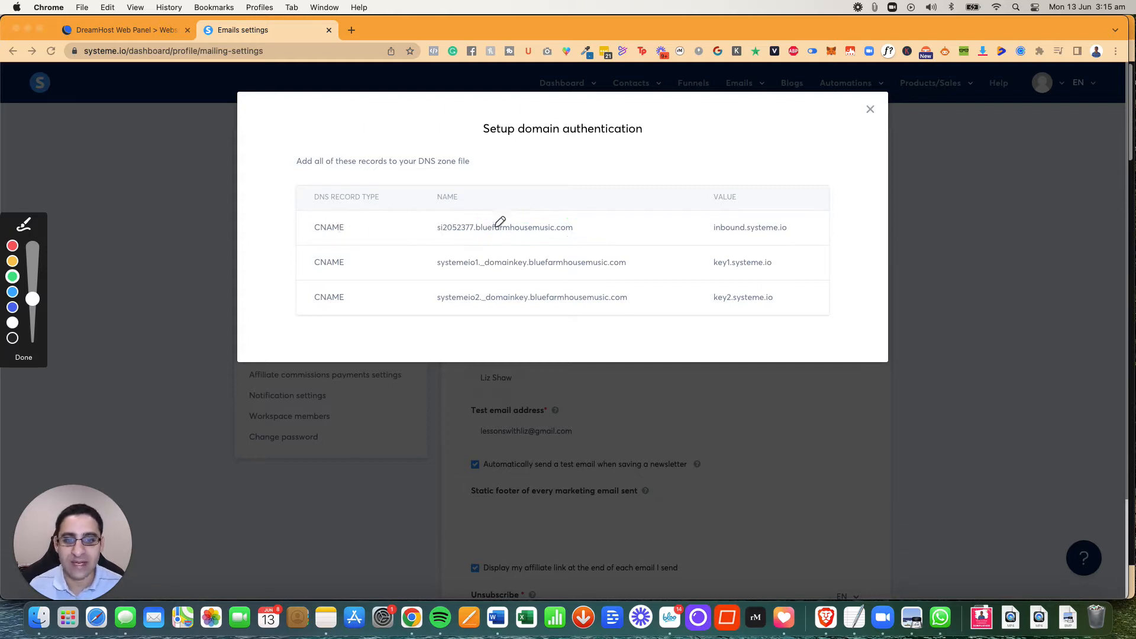
click(32, 359)
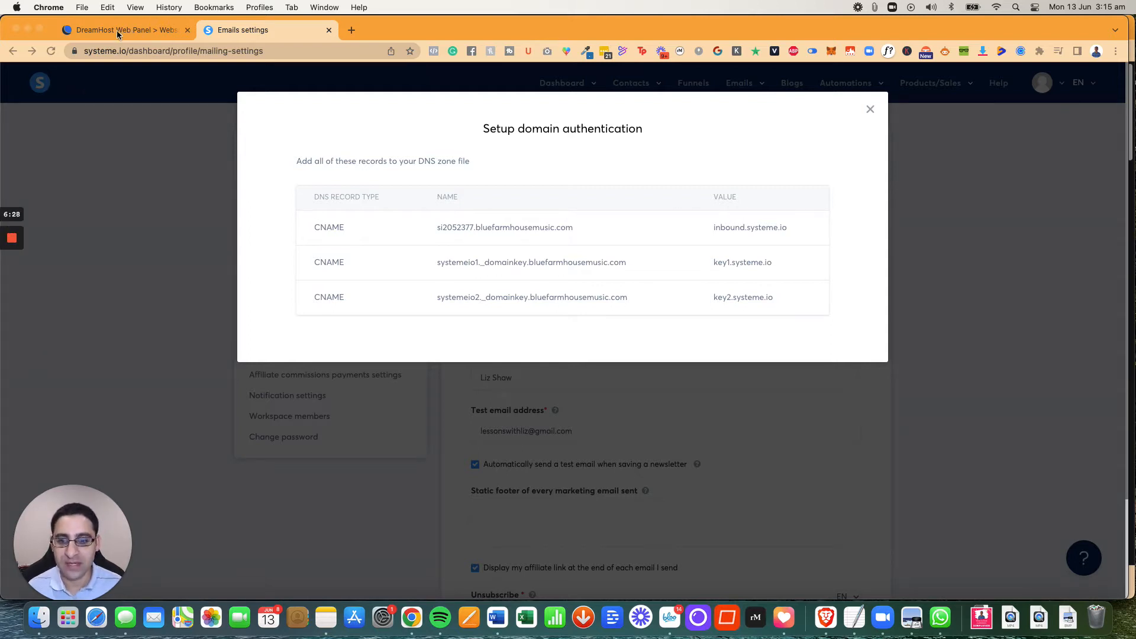
Step: Switch to the DreamHost panel and examine the existing DNS records of bluefarmhousemusic.com
click(116, 30)
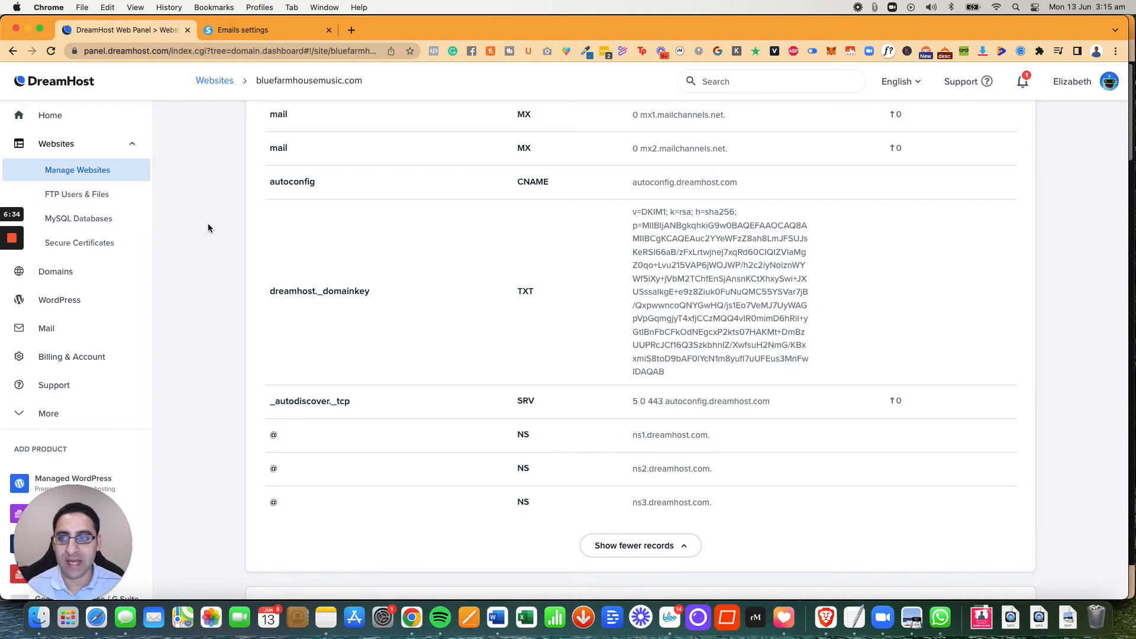
scroll(208, 228, up, 10)
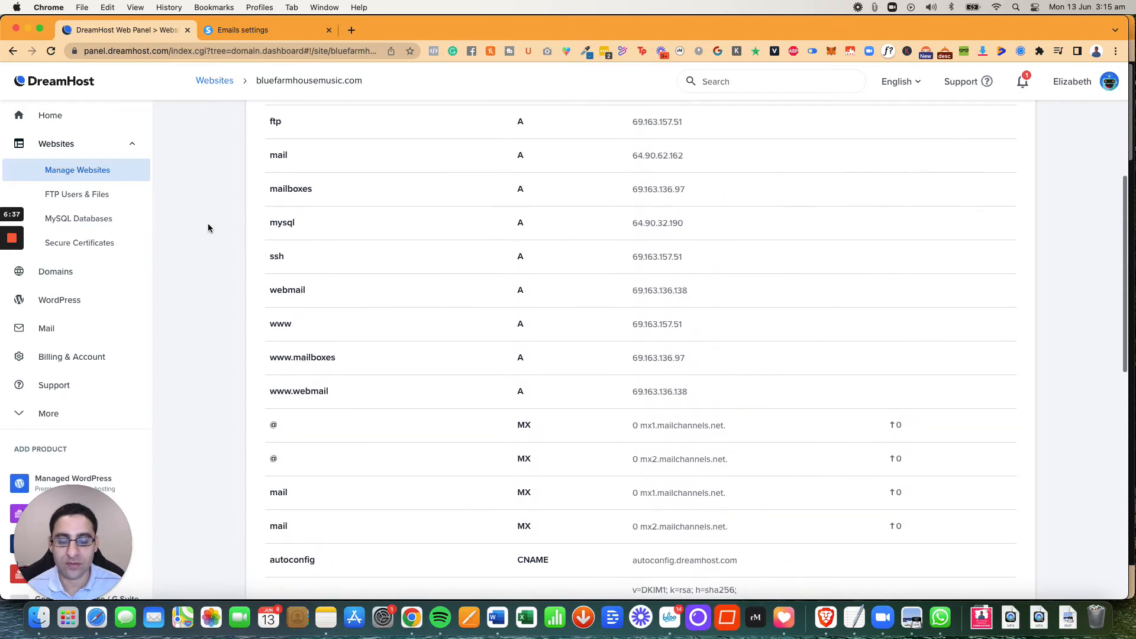
scroll(208, 228, down, 5)
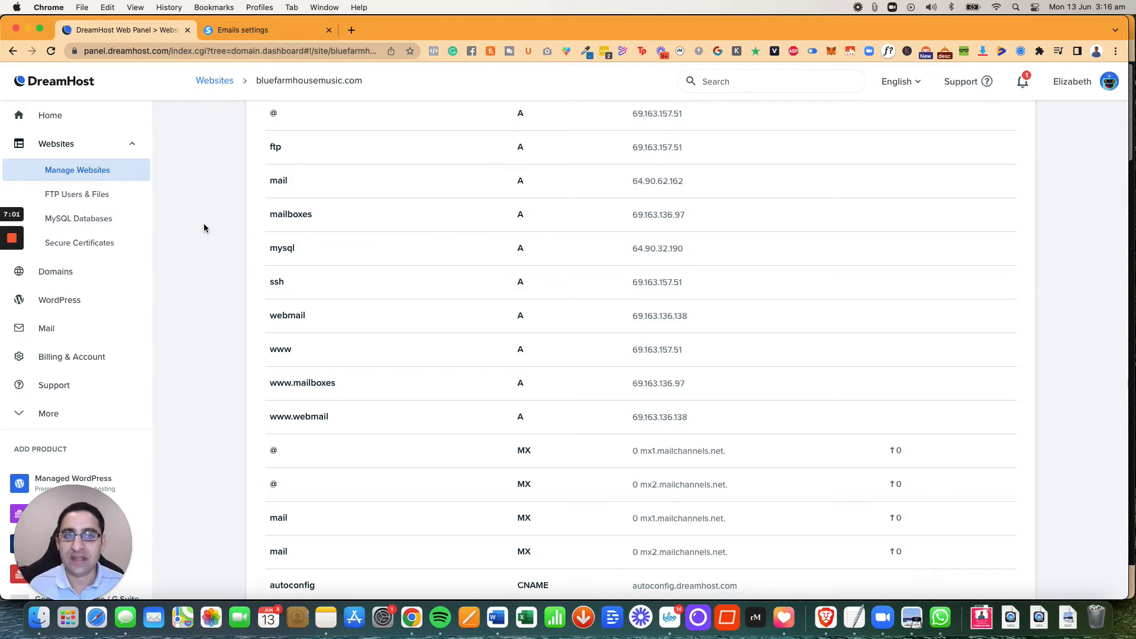
scroll(204, 227, up, 5)
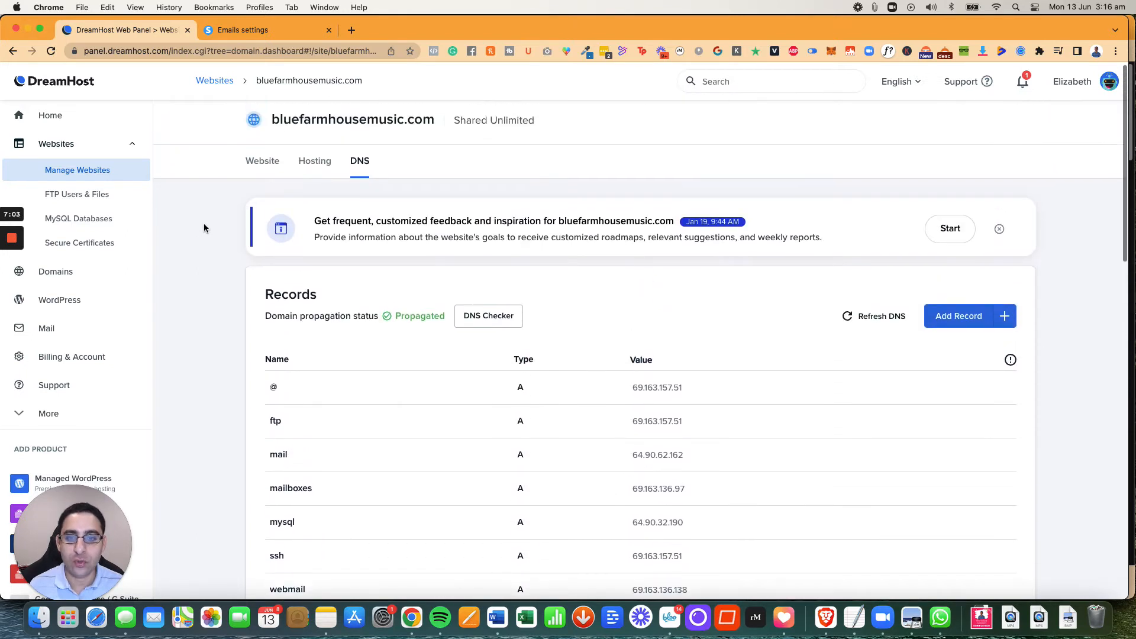
scroll(204, 227, down, 4)
scroll(203, 228, down, 1)
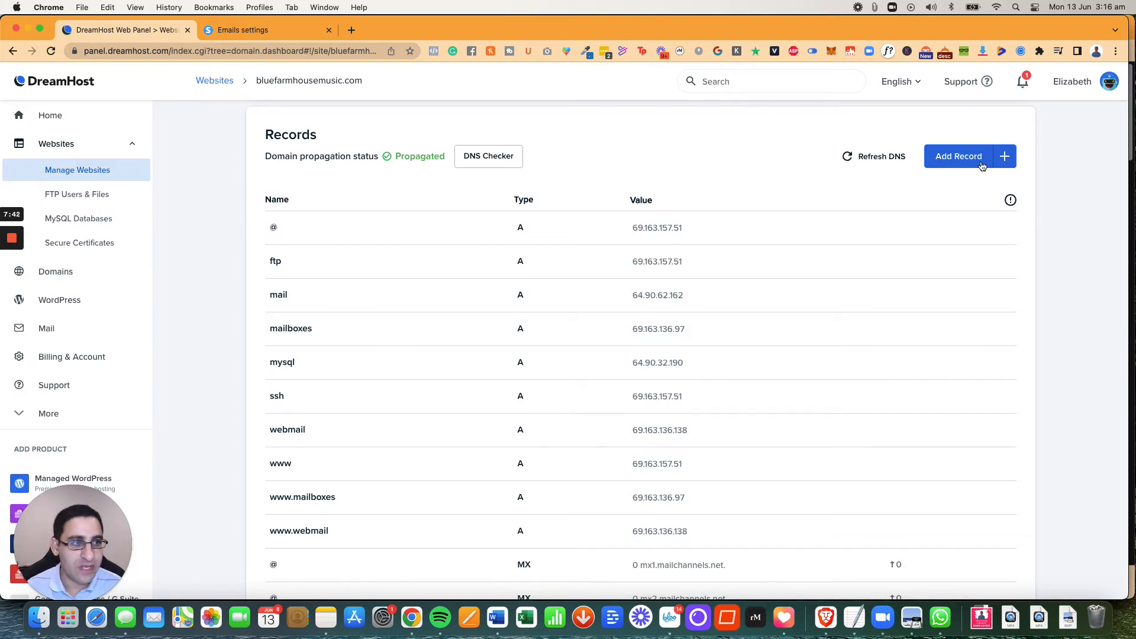
mouse_move(7, 285)
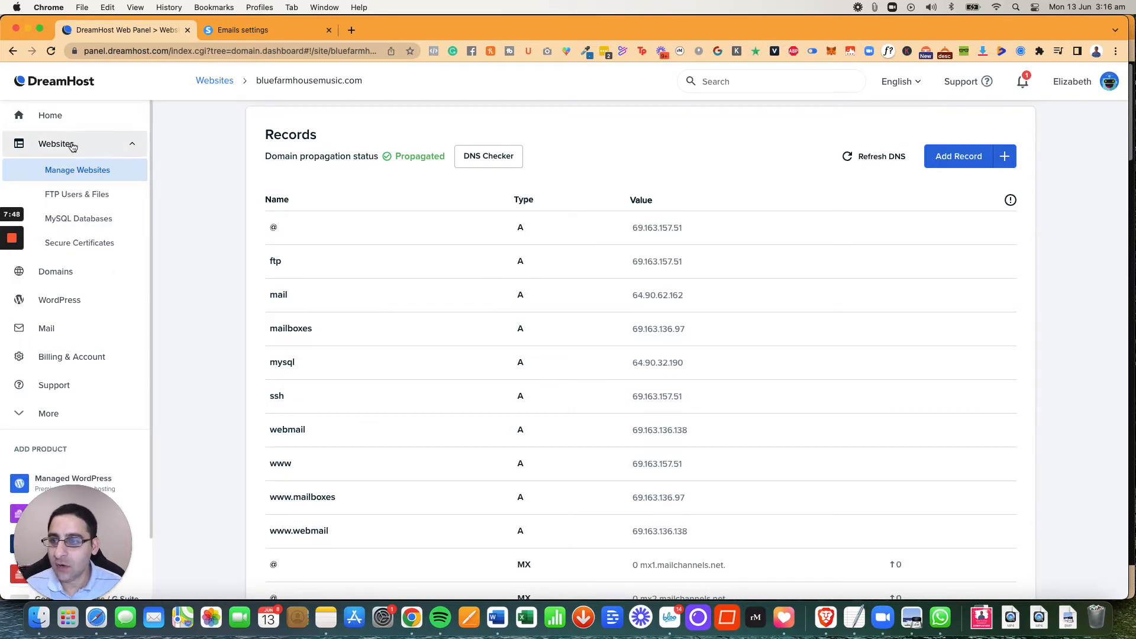
Step: Open the DNS settings of bluefarmhousemusic.com from the list of hosted domains, marking the DNS link in green on the way
click(64, 271)
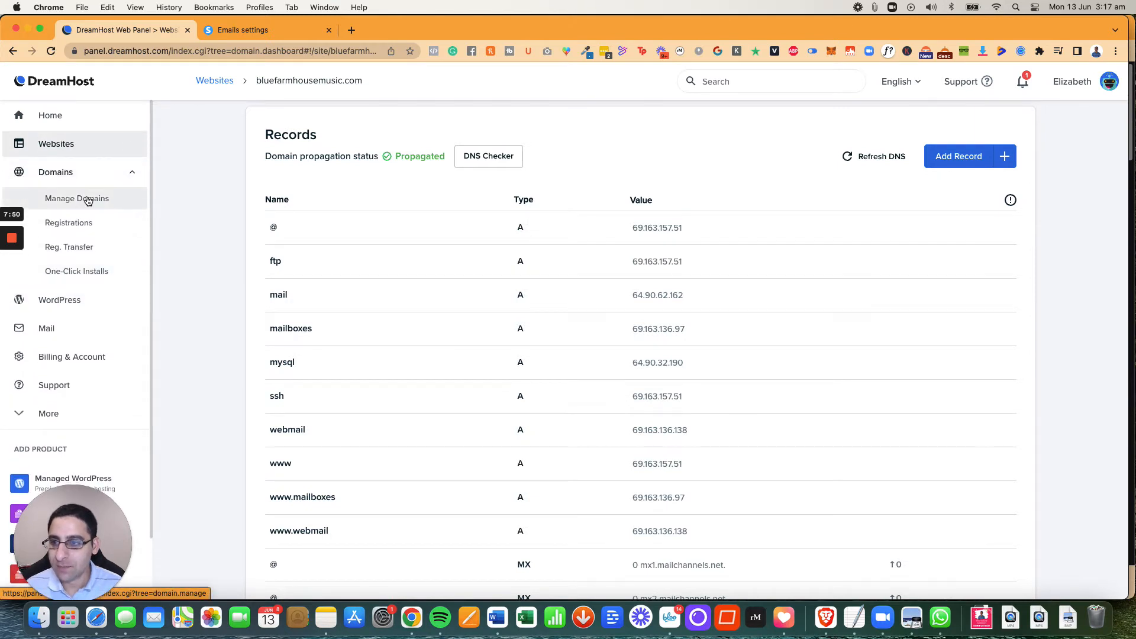
click(81, 202)
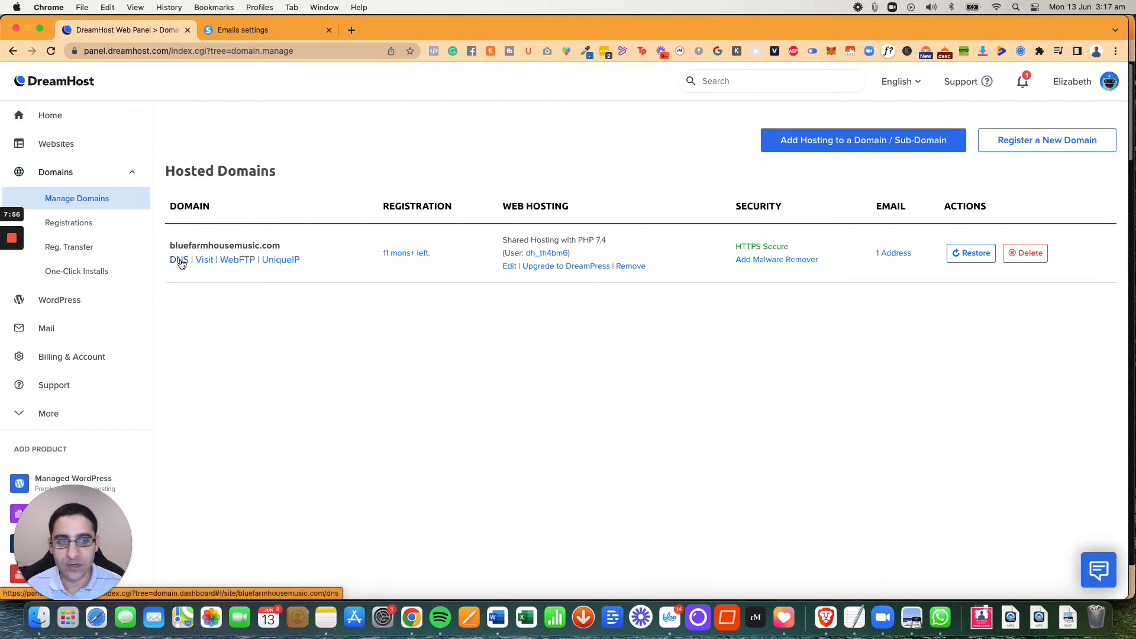
mouse_move(13, 296)
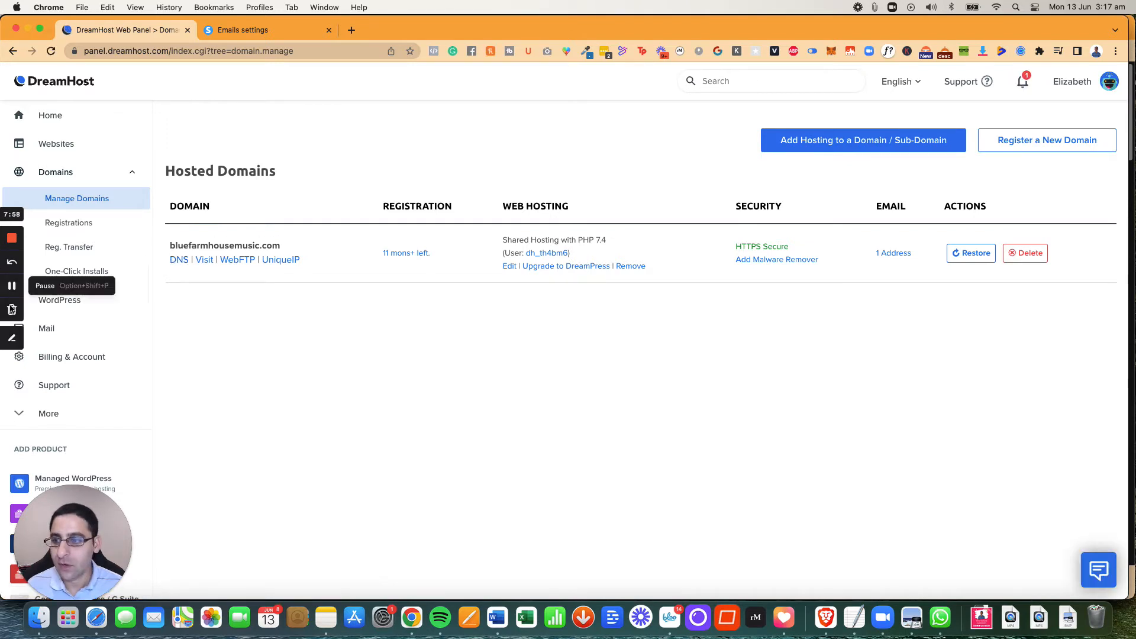
click(12, 337)
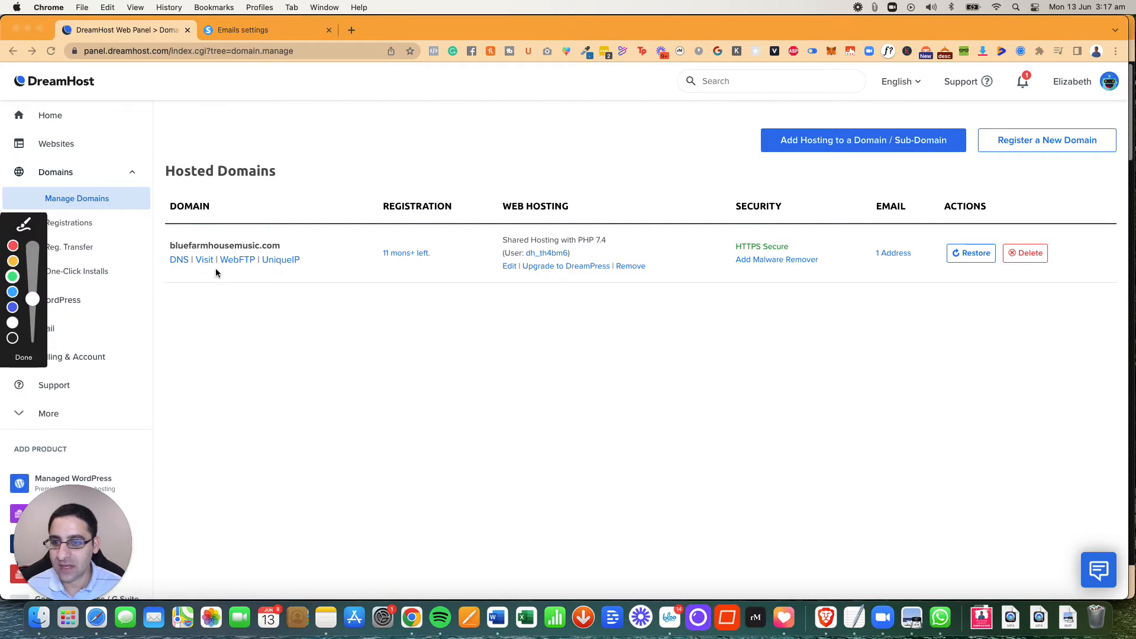
drag(176, 269, 193, 271)
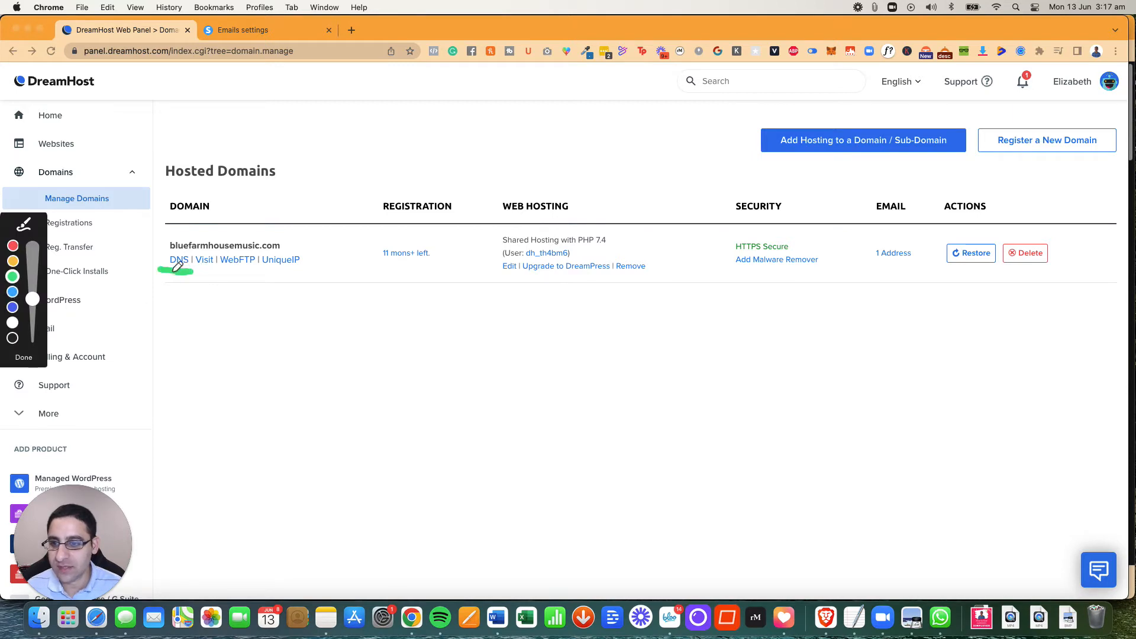
click(23, 358)
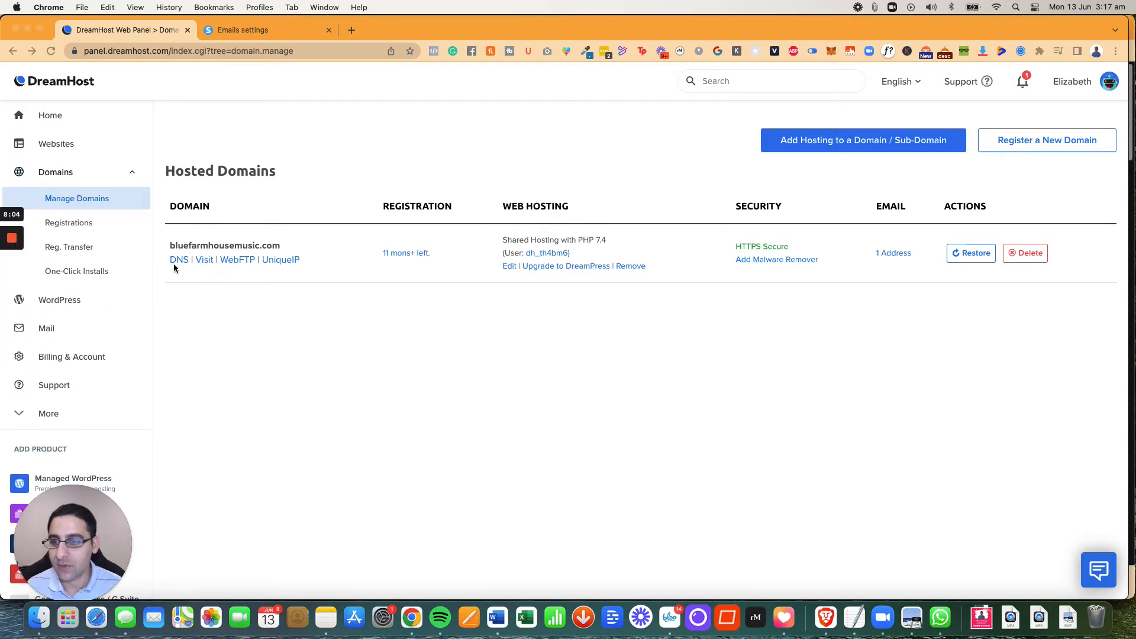
click(180, 261)
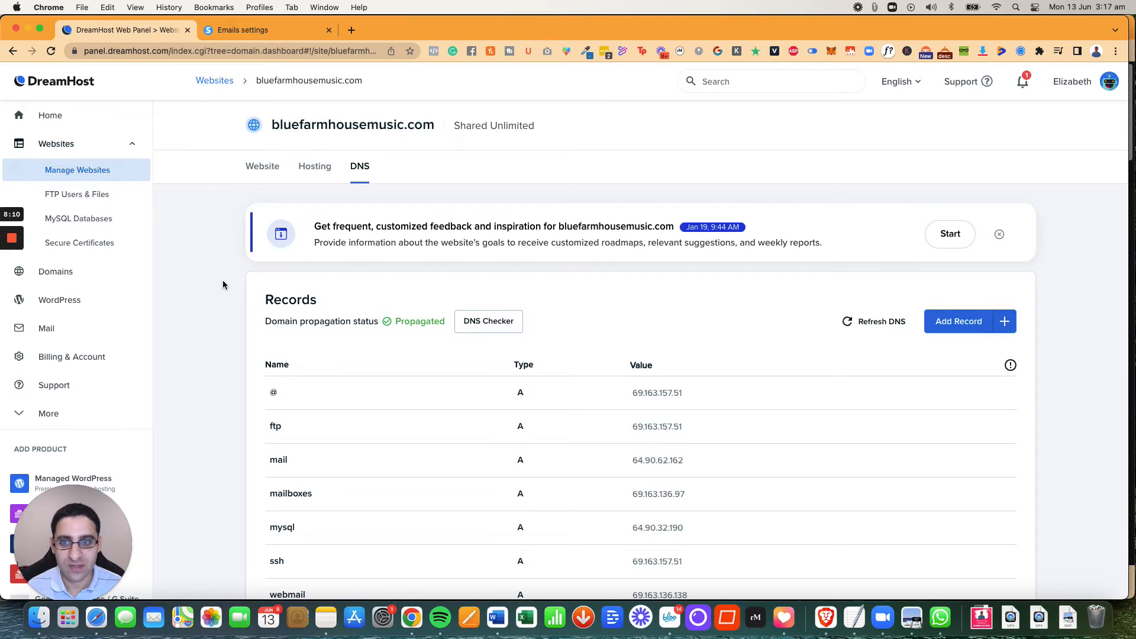
Step: Expand the list to include the 10 additional DNS records and go to the Nameservers section
scroll(223, 285, down, 5)
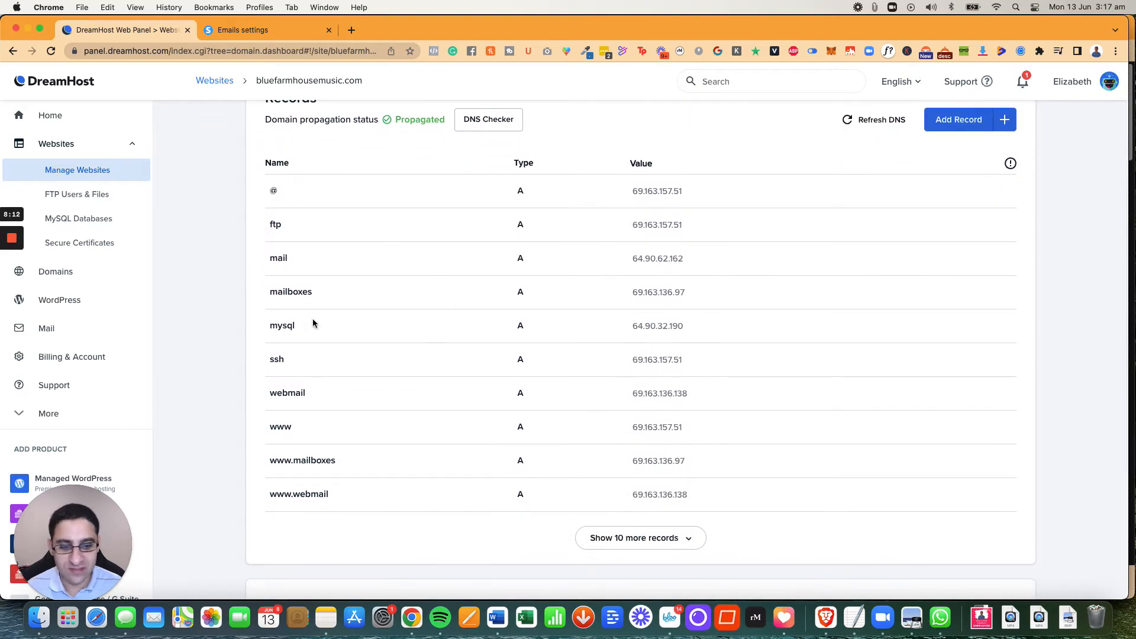
scroll(314, 322, down, 5)
click(637, 314)
scroll(263, 272, down, 10)
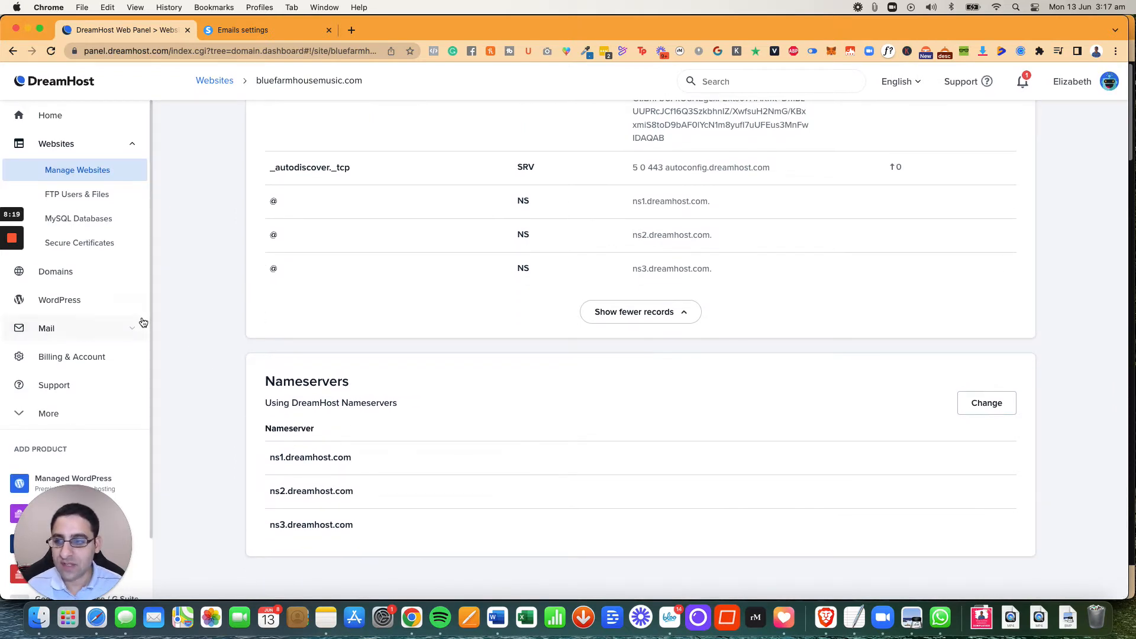
Step: Outline the Nameservers section in blue with the screen annotation pen
mouse_move(9, 269)
click(15, 338)
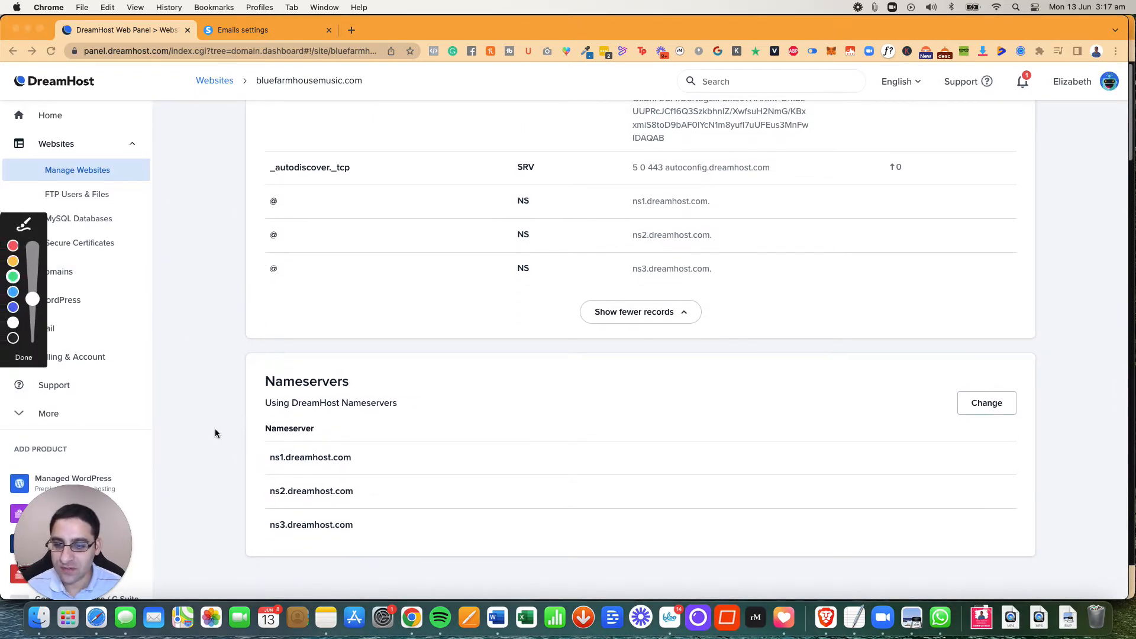
mouse_move(254, 415)
mouse_down()
mouse_move(254, 477)
mouse_move(317, 550)
mouse_move(385, 482)
mouse_move(389, 412)
mouse_move(261, 412)
mouse_up()
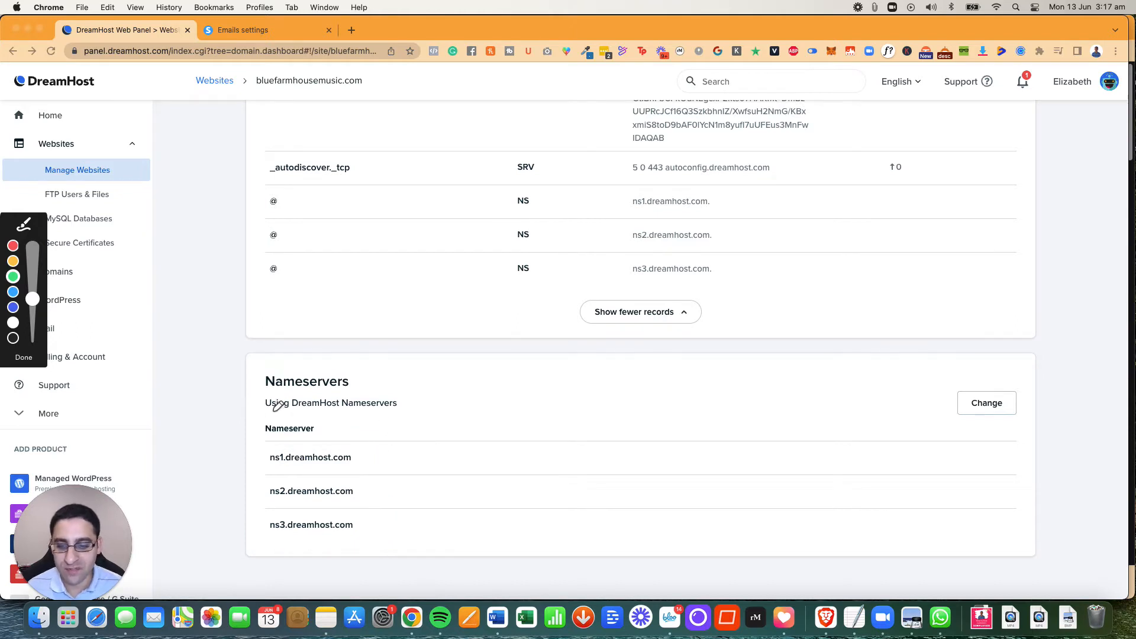
mouse_move(254, 416)
mouse_down()
mouse_move(358, 418)
mouse_move(378, 459)
mouse_move(363, 534)
mouse_move(269, 536)
mouse_move(257, 504)
mouse_move(274, 401)
mouse_up()
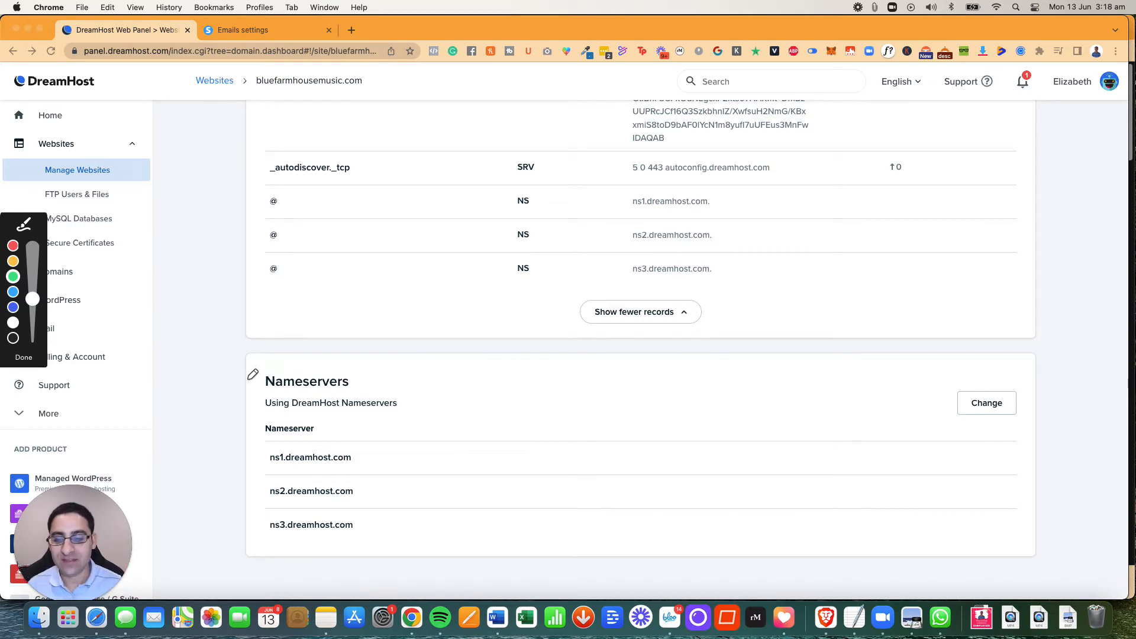
mouse_move(251, 370)
mouse_down()
mouse_move(253, 534)
mouse_move(314, 547)
mouse_move(411, 479)
mouse_move(393, 371)
mouse_move(251, 371)
mouse_up()
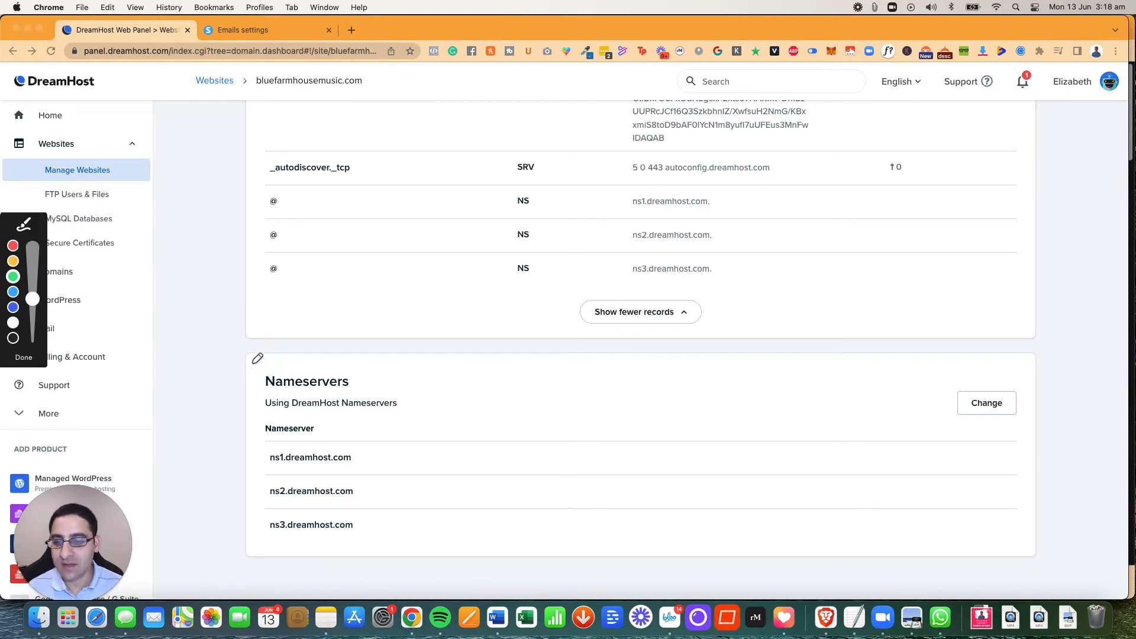
mouse_move(254, 362)
mouse_down()
mouse_move(253, 536)
mouse_move(325, 535)
mouse_move(411, 482)
mouse_move(419, 358)
mouse_move(290, 363)
mouse_up()
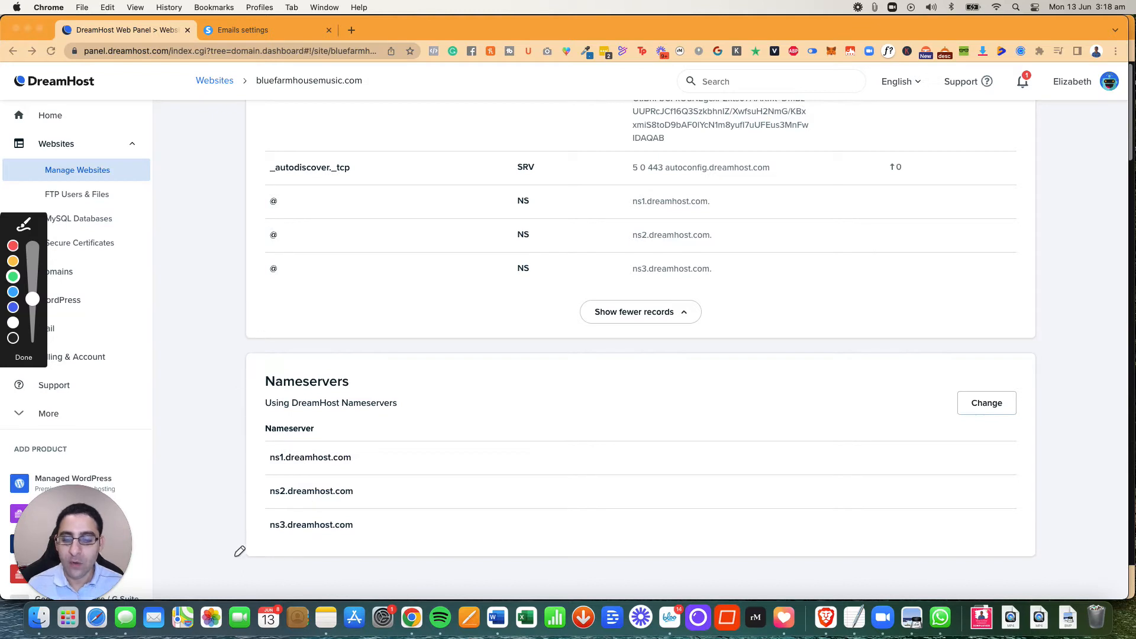
click(13, 308)
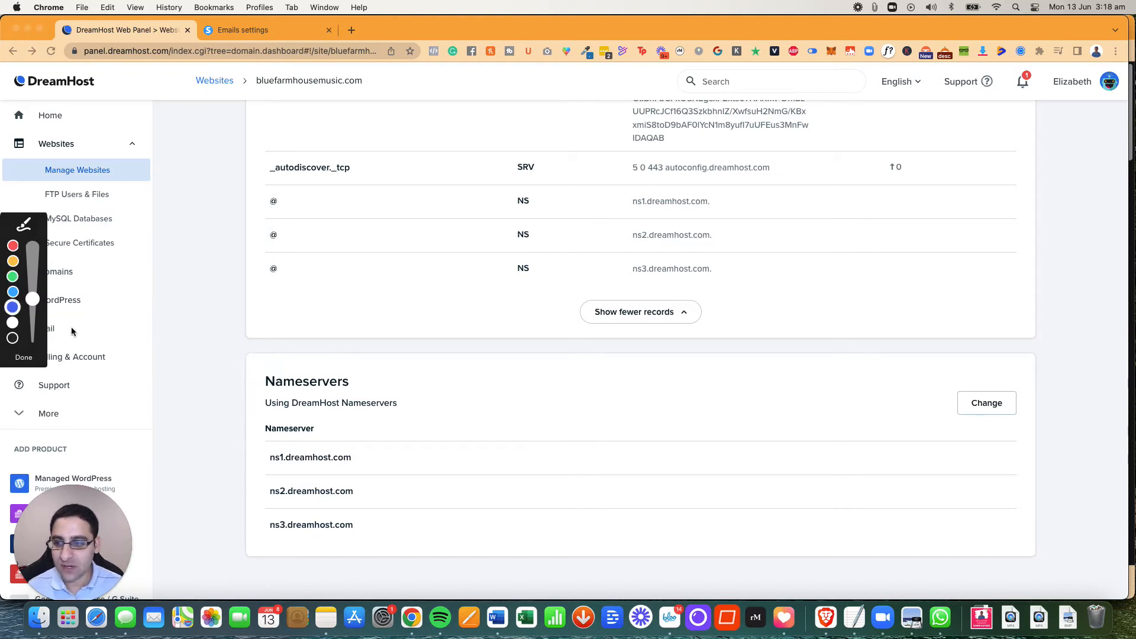
mouse_move(251, 364)
mouse_down()
mouse_move(267, 561)
mouse_move(386, 523)
mouse_up()
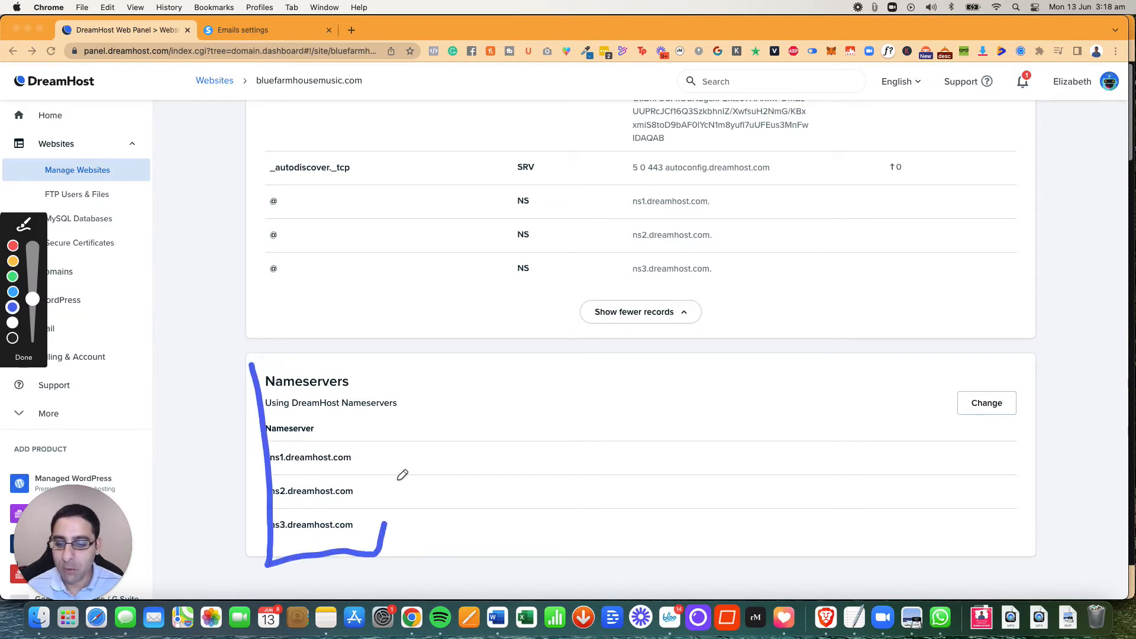
mouse_move(401, 477)
mouse_down()
mouse_move(363, 367)
mouse_move(266, 357)
mouse_up()
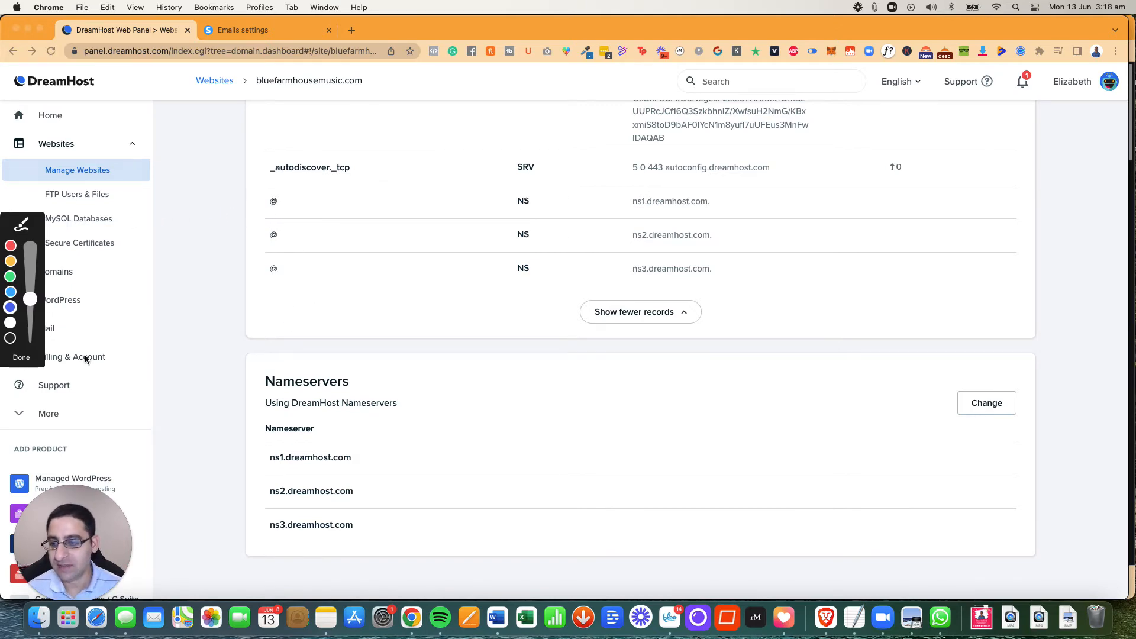
Step: Examine the full list of DNS records and their types, from the A records down to the NS records
scroll(198, 327, up, 15)
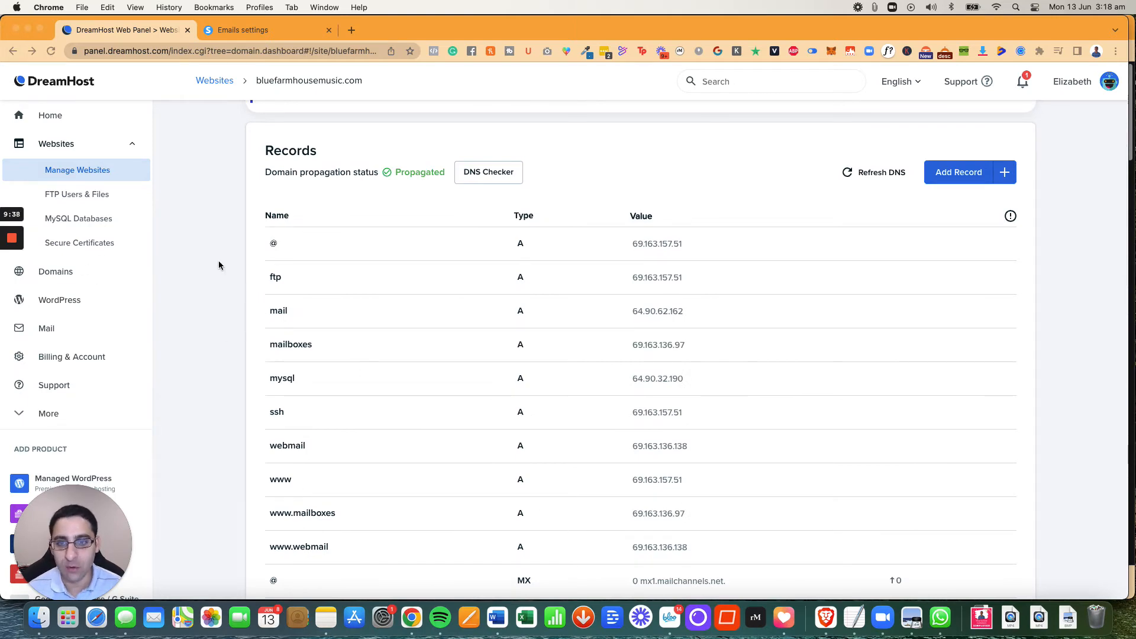
scroll(219, 264, down, 15)
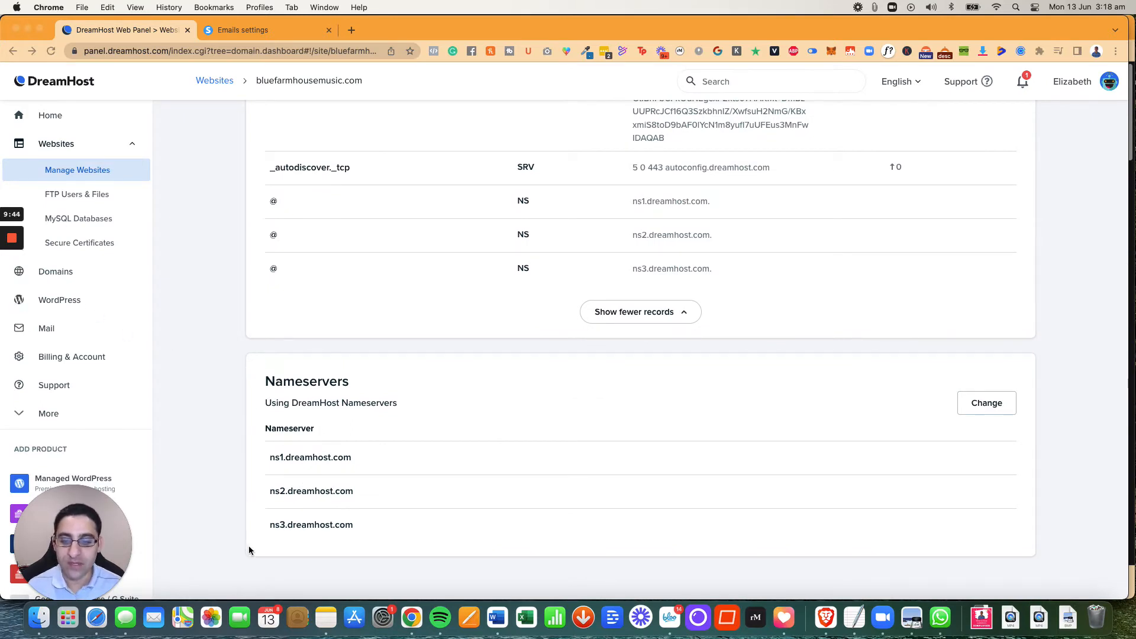
scroll(235, 363, up, 3)
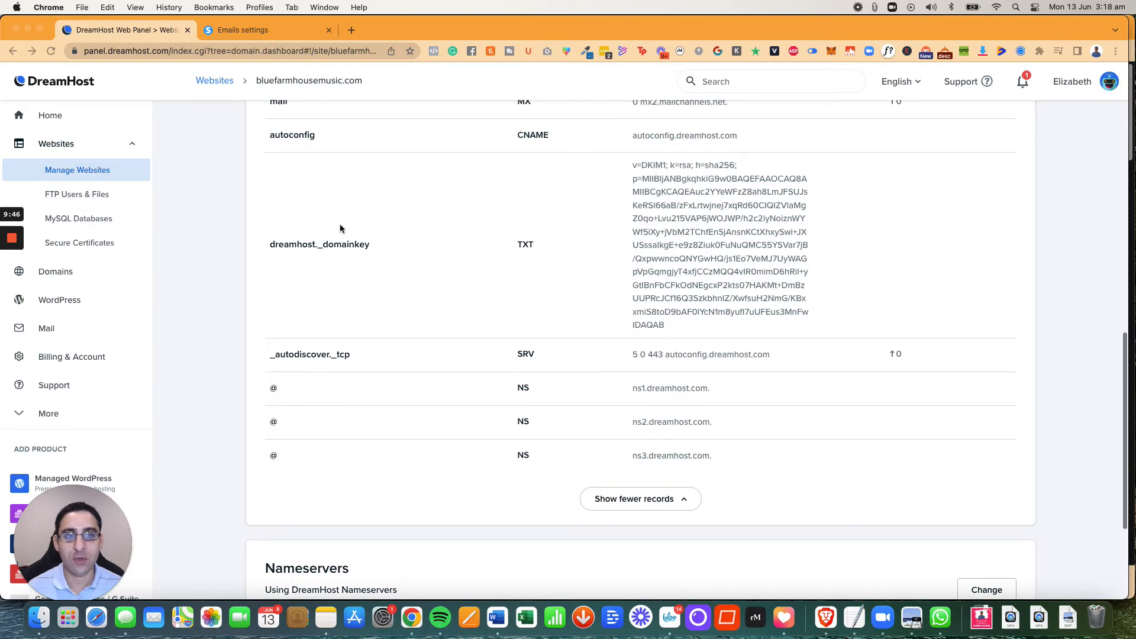
scroll(382, 220, up, 7)
scroll(382, 220, up, 5)
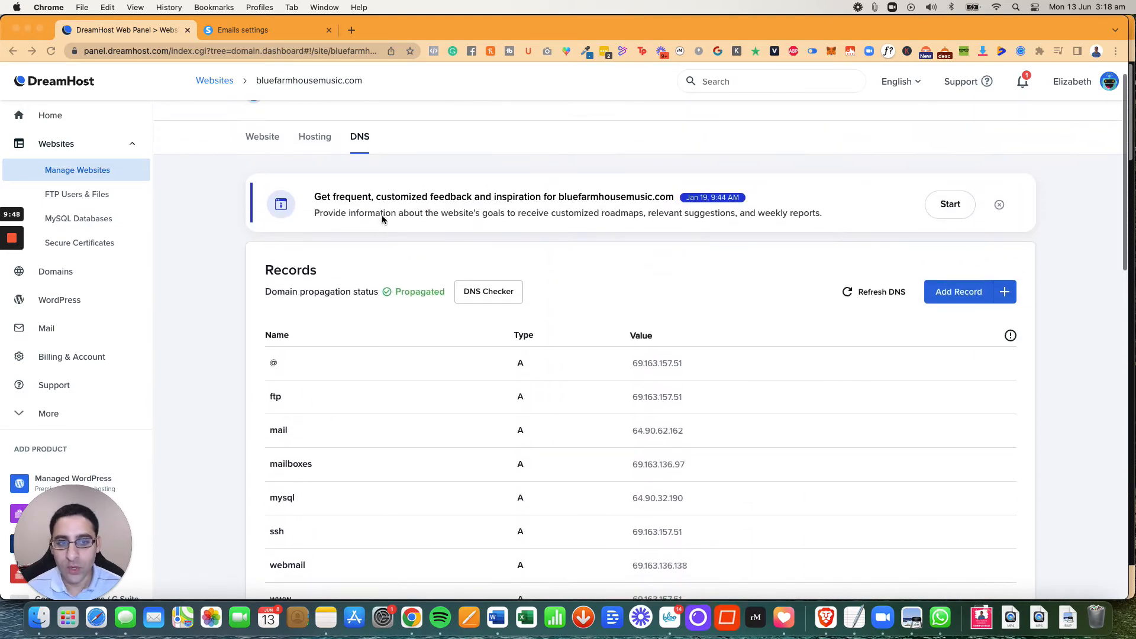
scroll(381, 220, down, 11)
scroll(382, 220, down, 1)
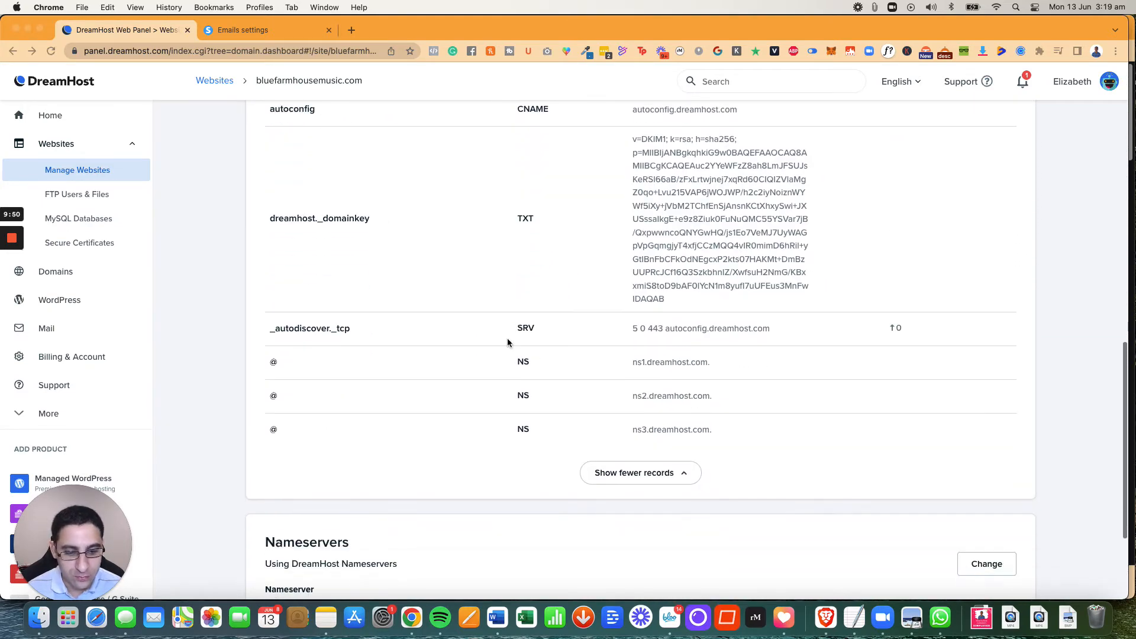
scroll(284, 270, up, 3)
scroll(284, 266, up, 5)
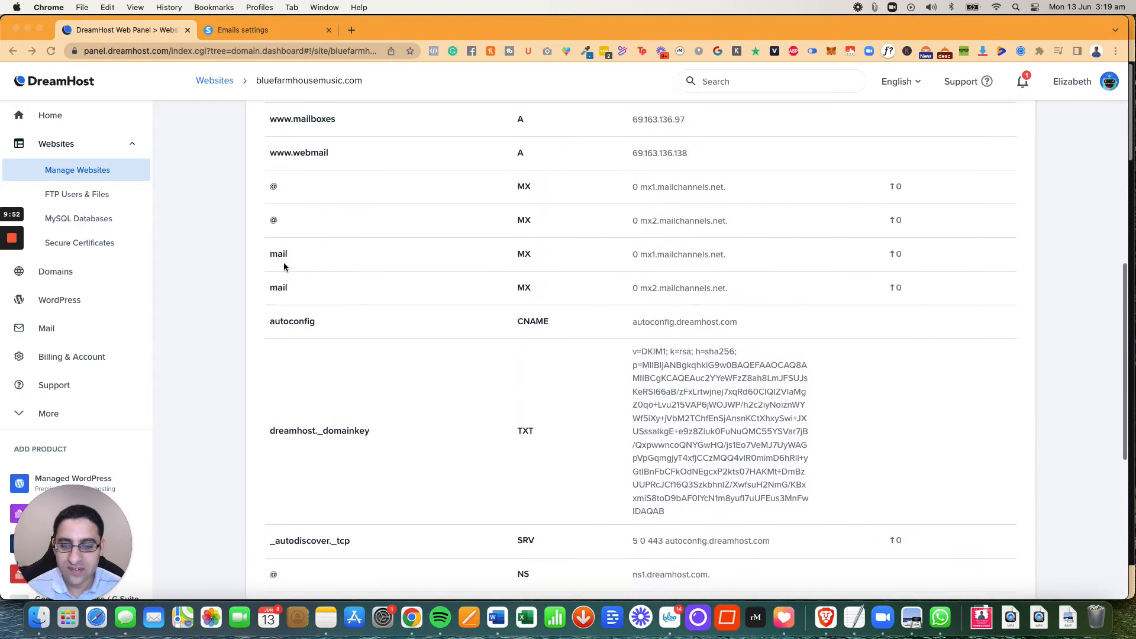
scroll(545, 360, down, 2)
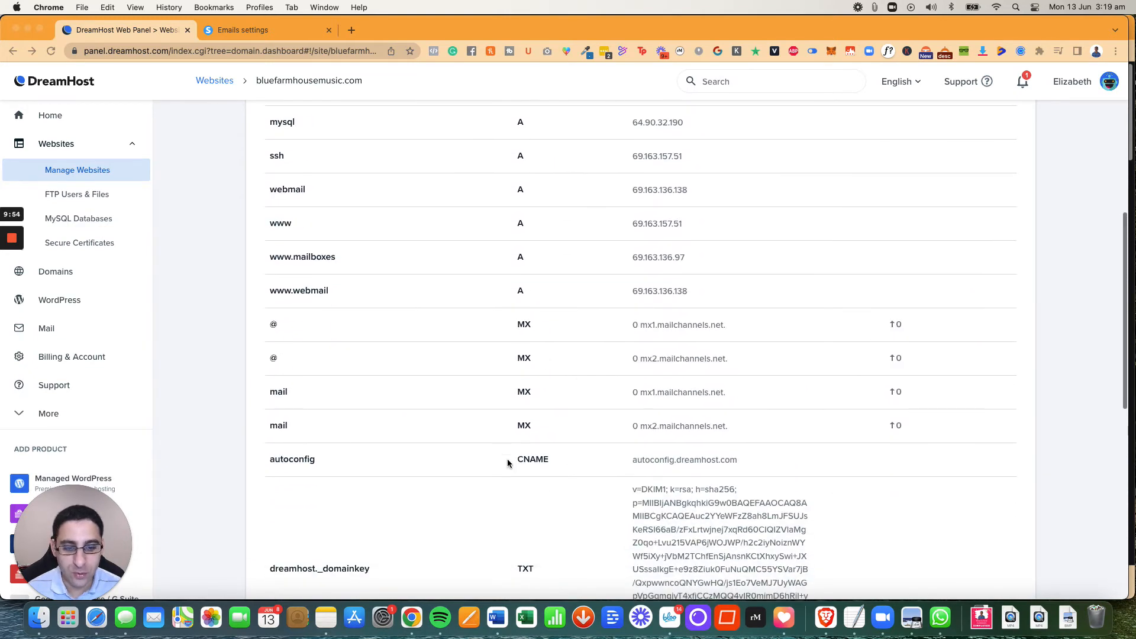
Step: Circle the CNAME type of the autoconfig record in red with the annotation pen and close the annotation tool
mouse_move(8, 265)
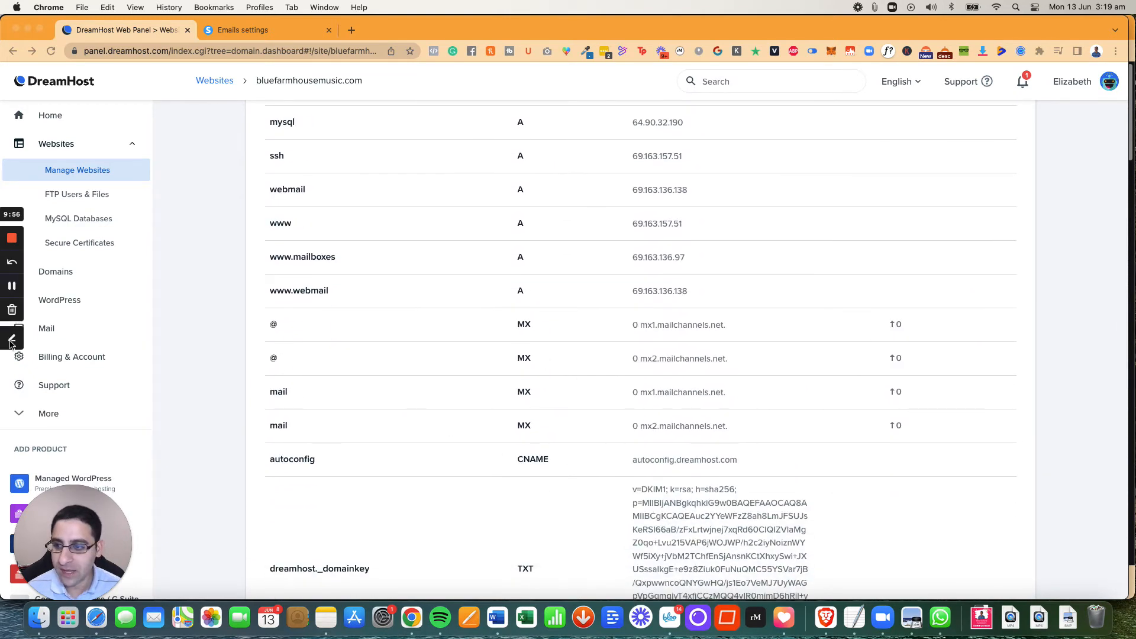
click(12, 338)
click(12, 245)
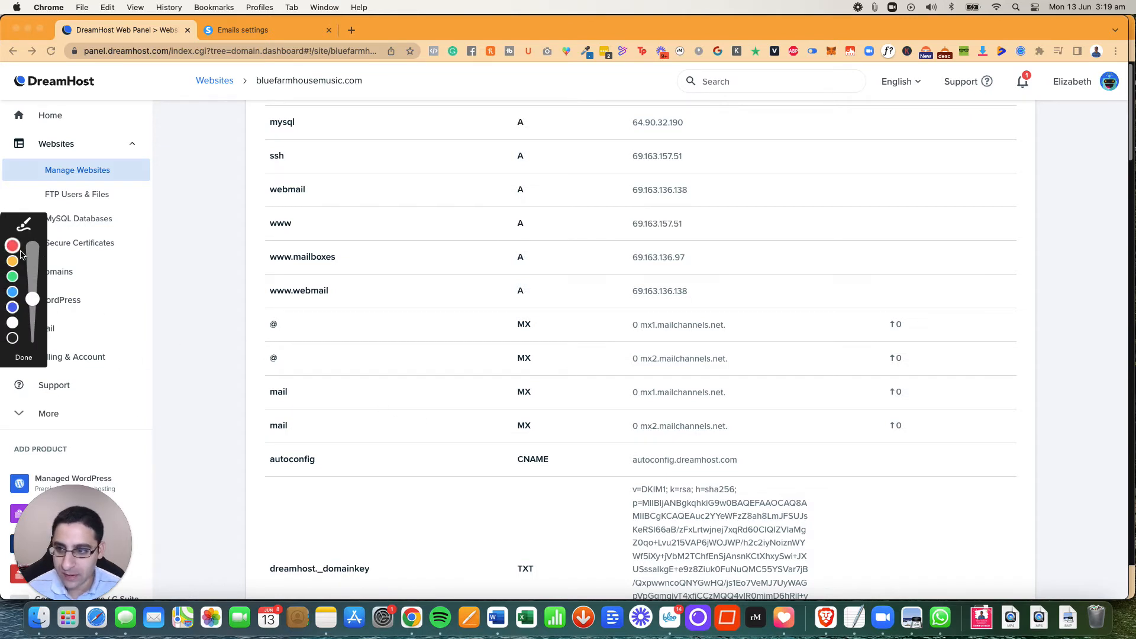
mouse_move(555, 446)
mouse_down()
mouse_move(480, 449)
mouse_move(577, 473)
mouse_move(568, 440)
mouse_up()
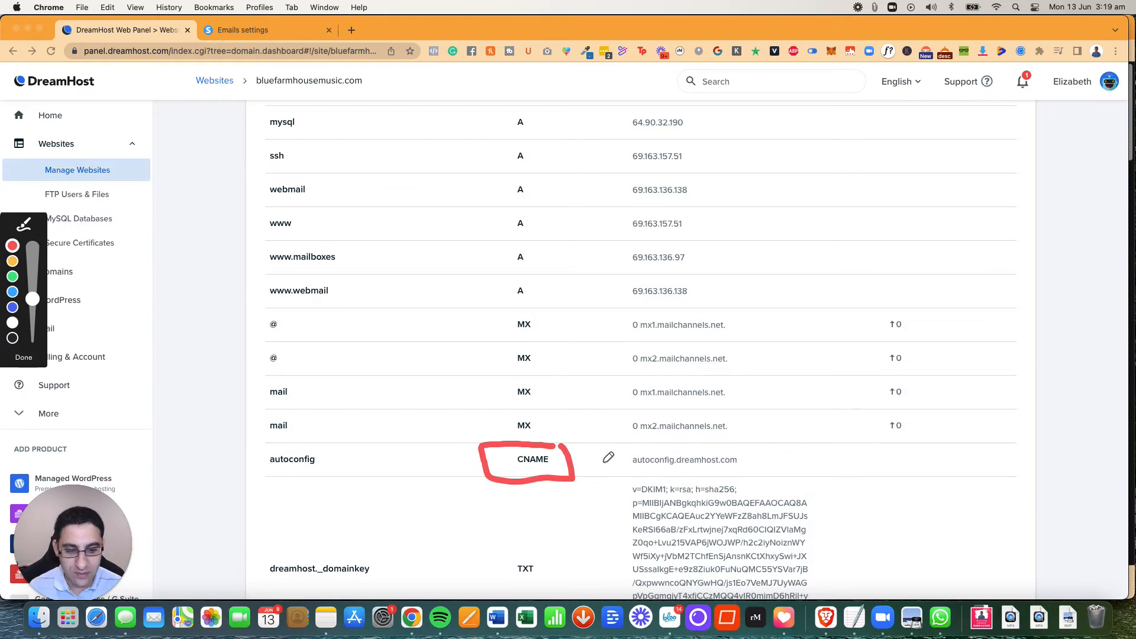
key(Escape)
Step: Switch to Systeme.io and copy only the part of the first CNAME record's name that precedes the domain
scroll(601, 457, down, 5)
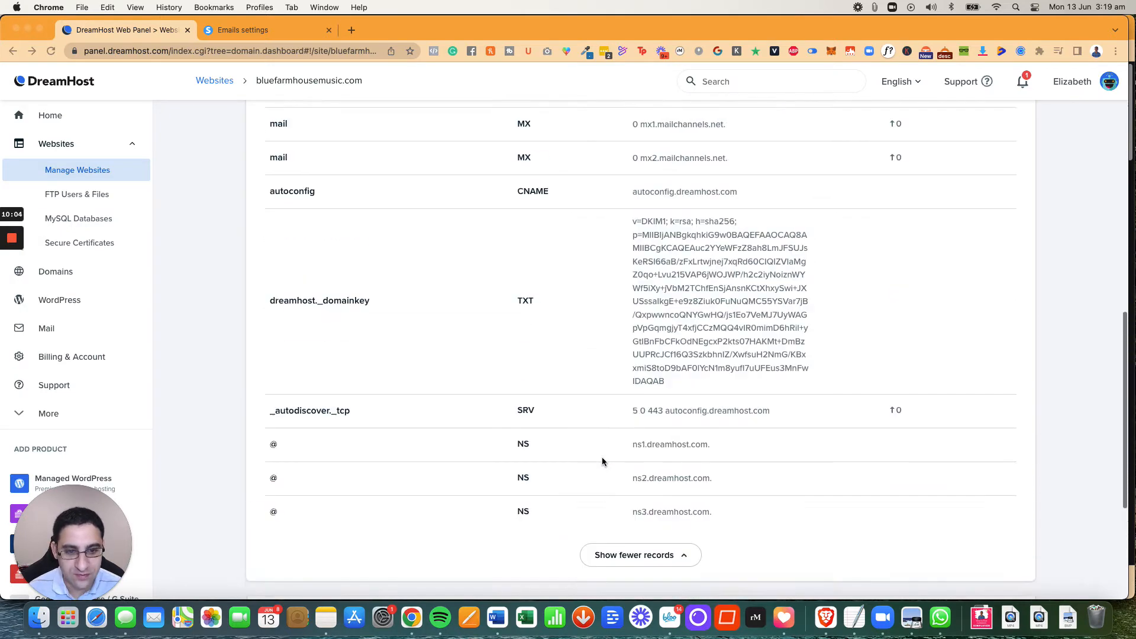
scroll(602, 457, up, 10)
scroll(601, 457, down, 3)
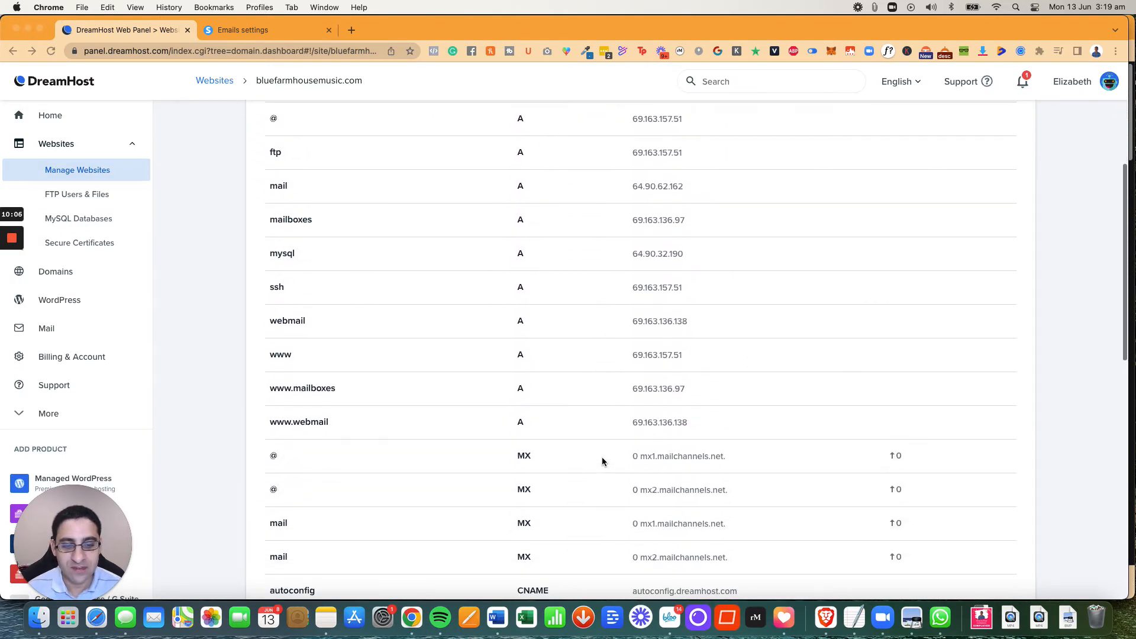
scroll(602, 461, up, 1)
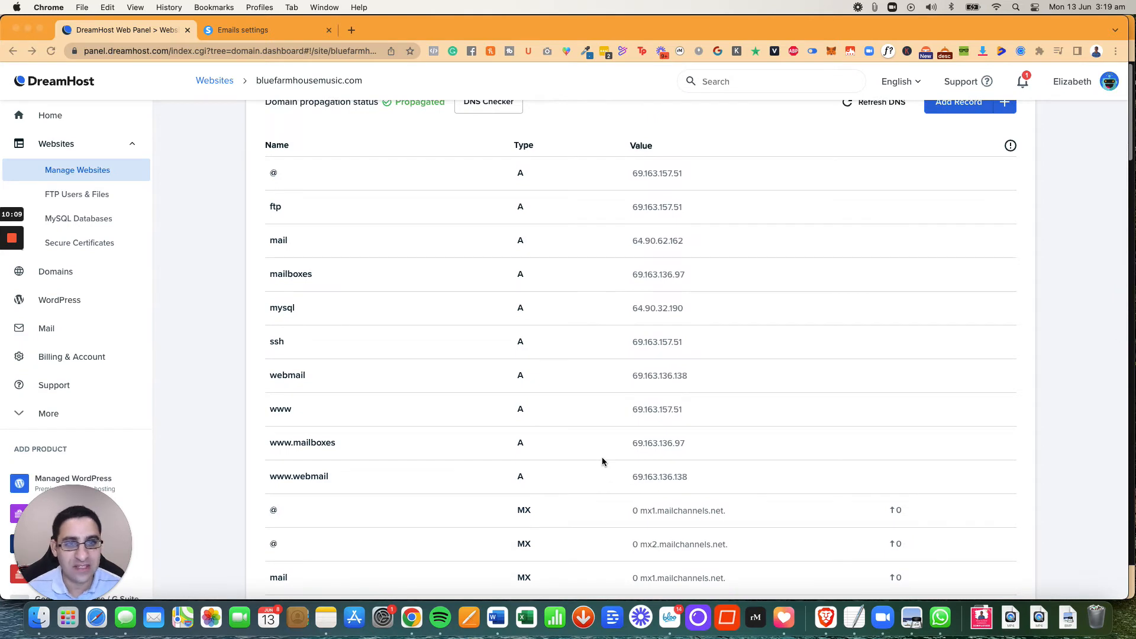
scroll(602, 461, up, 1)
click(250, 31)
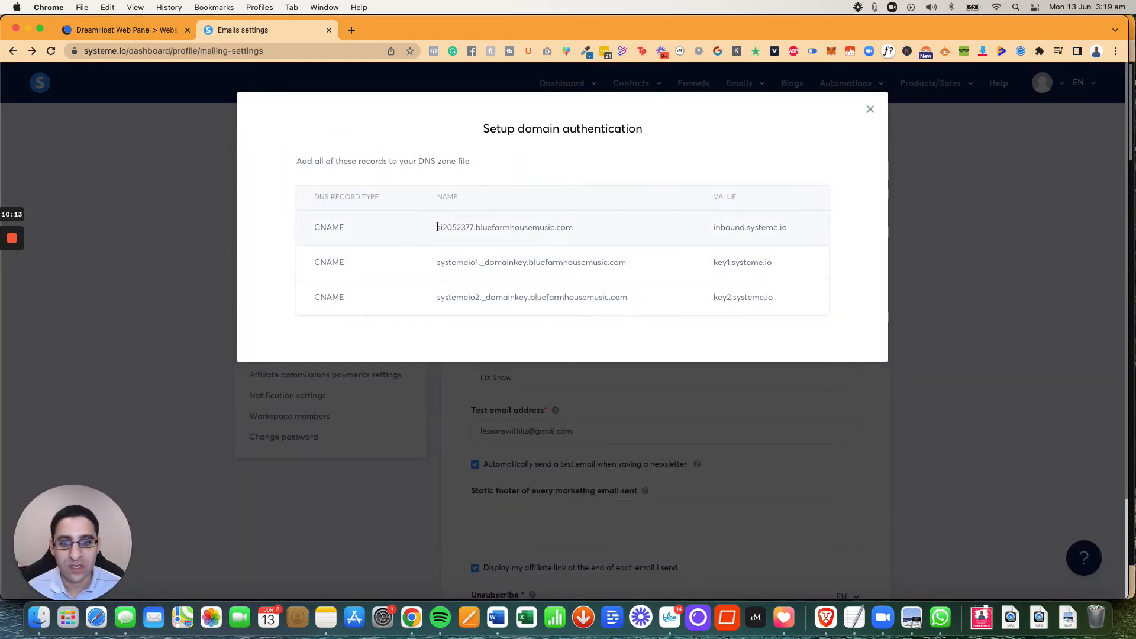
drag(443, 227, 473, 227)
key(super+c)
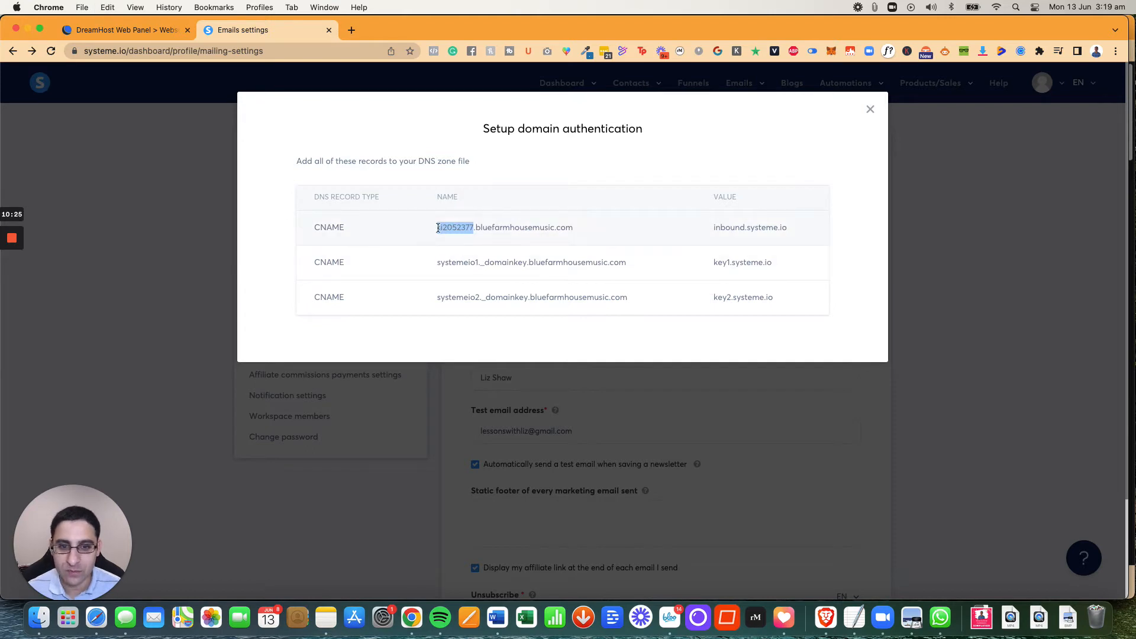
Step: Switch to the DreamHost panel and start a new CNAME record with the copied prefix plus a trailing dot, "si2052377.", as host
click(135, 31)
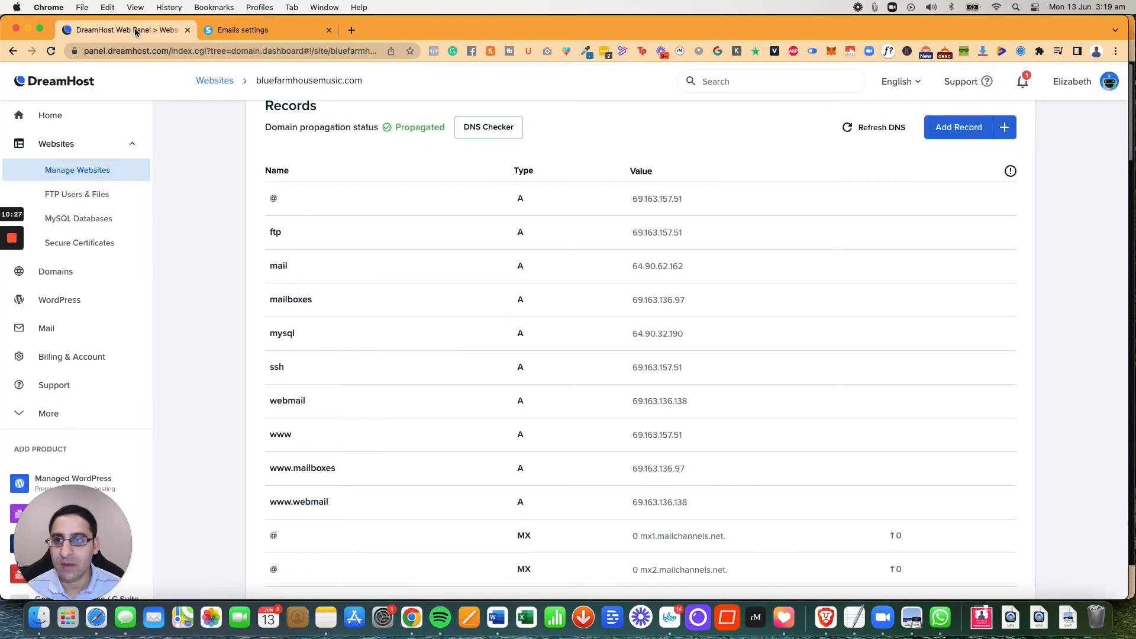
click(959, 132)
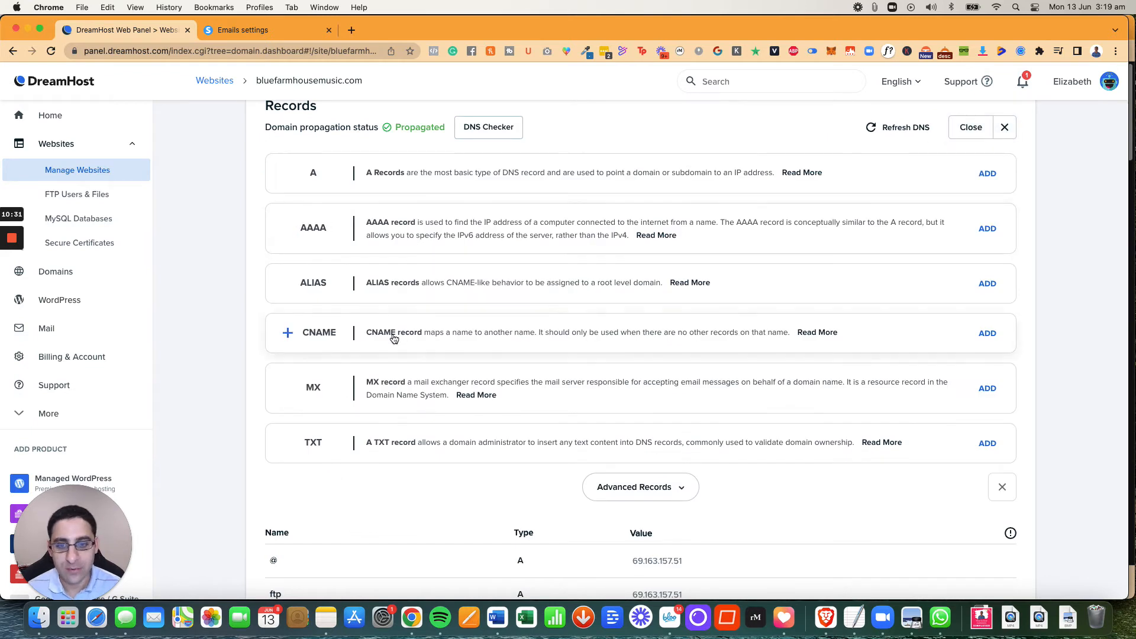
click(349, 332)
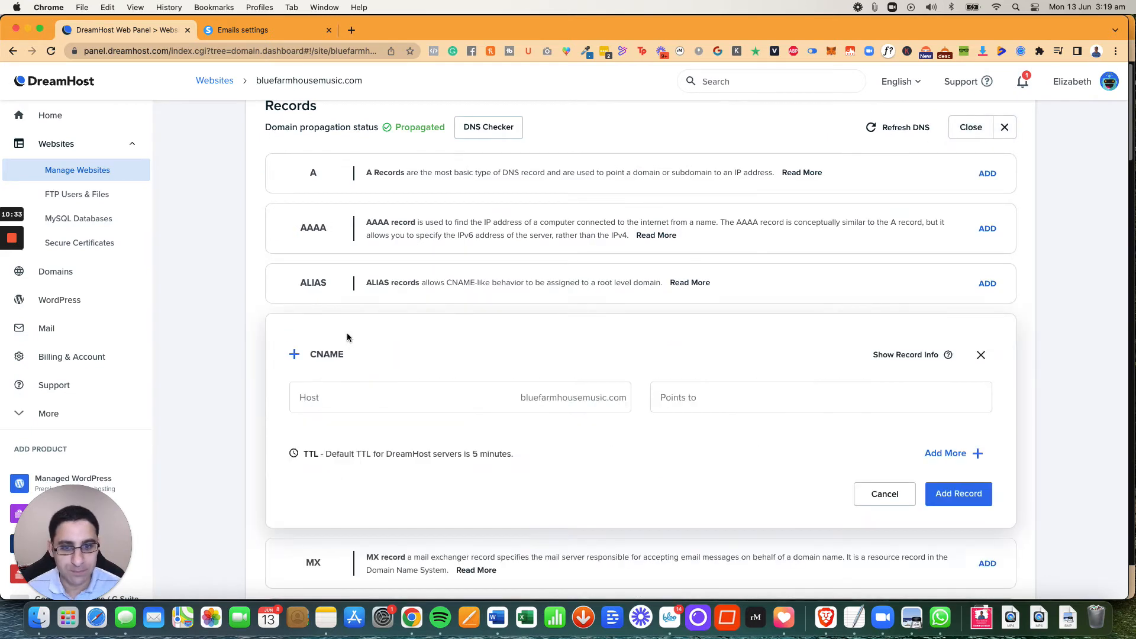
click(341, 395)
click(332, 401)
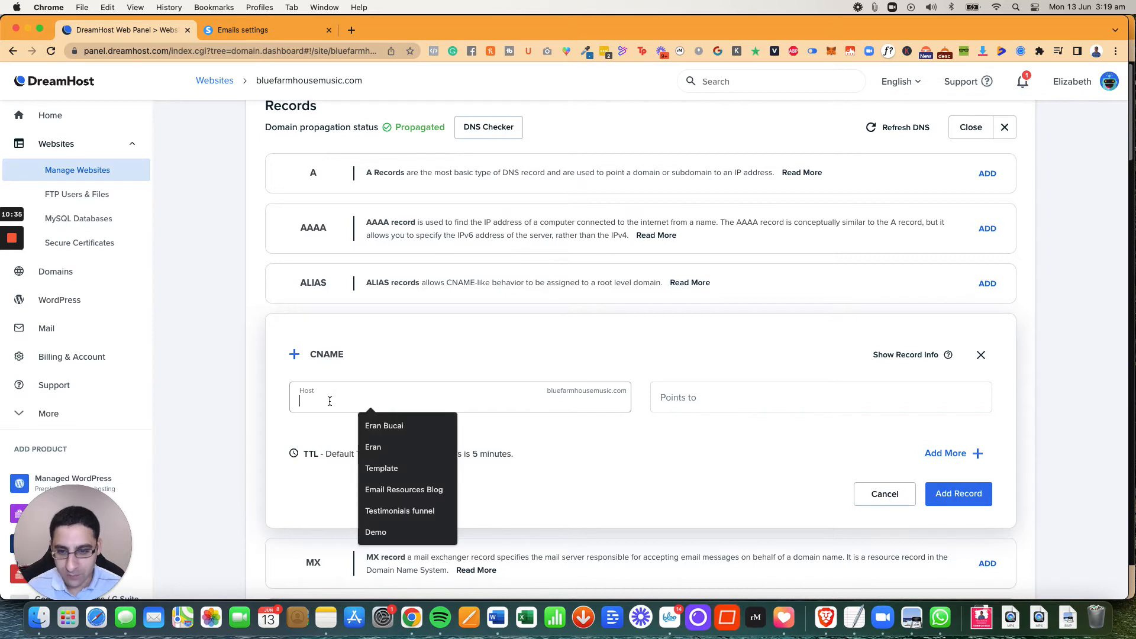
key(super+v)
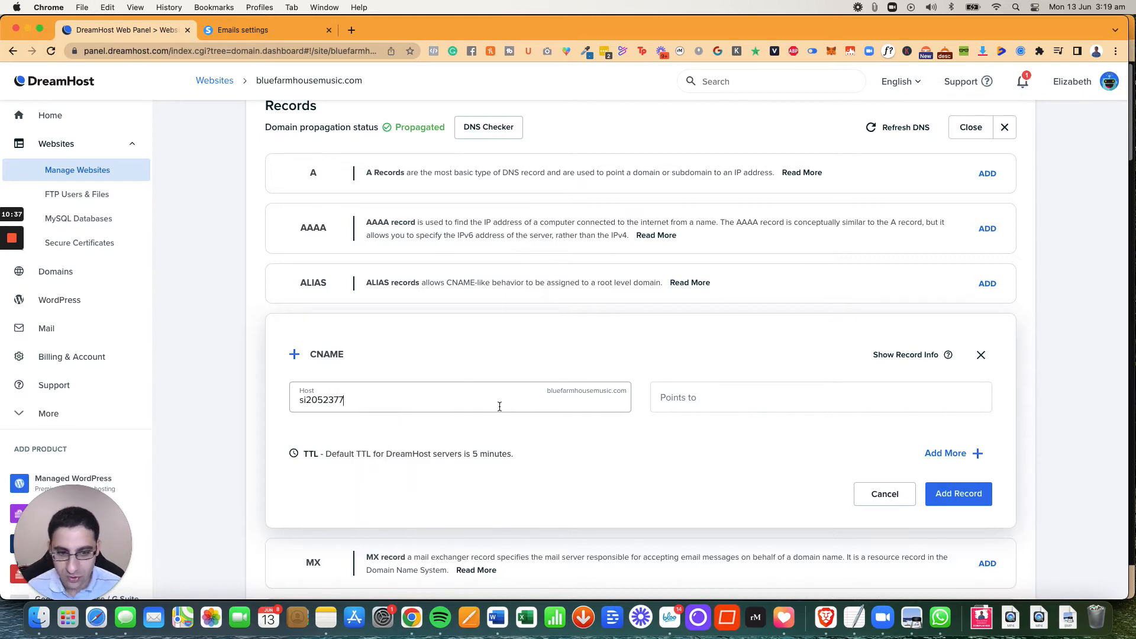
text(.)
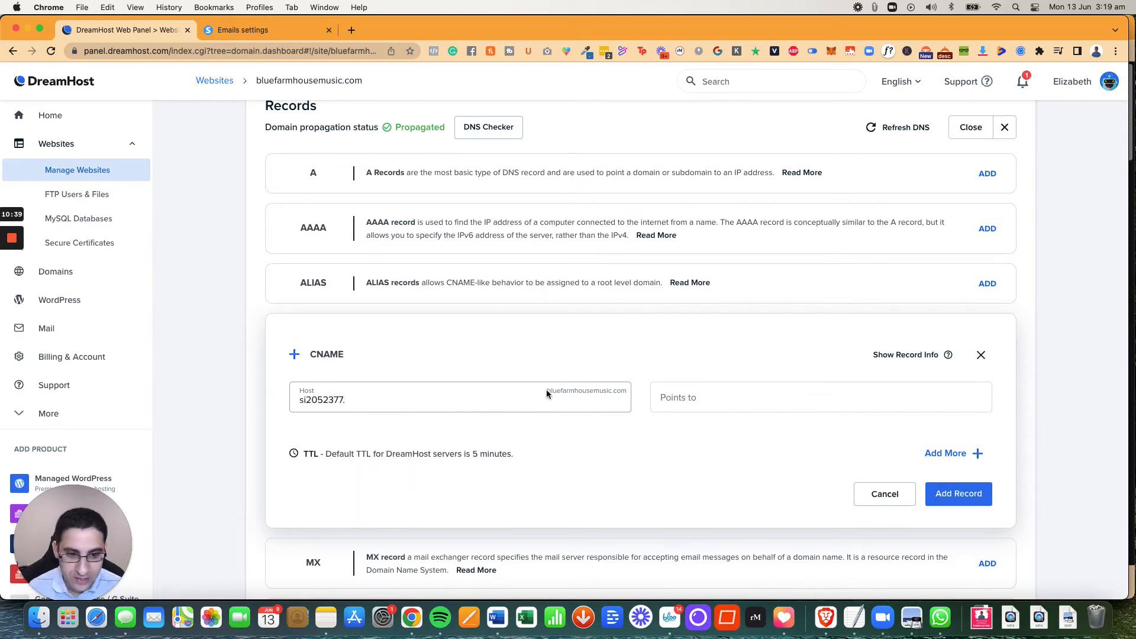
Step: Compare the domain part of the first record's name in Systeme.io with the domain suffix in DreamHost's host entry
click(242, 29)
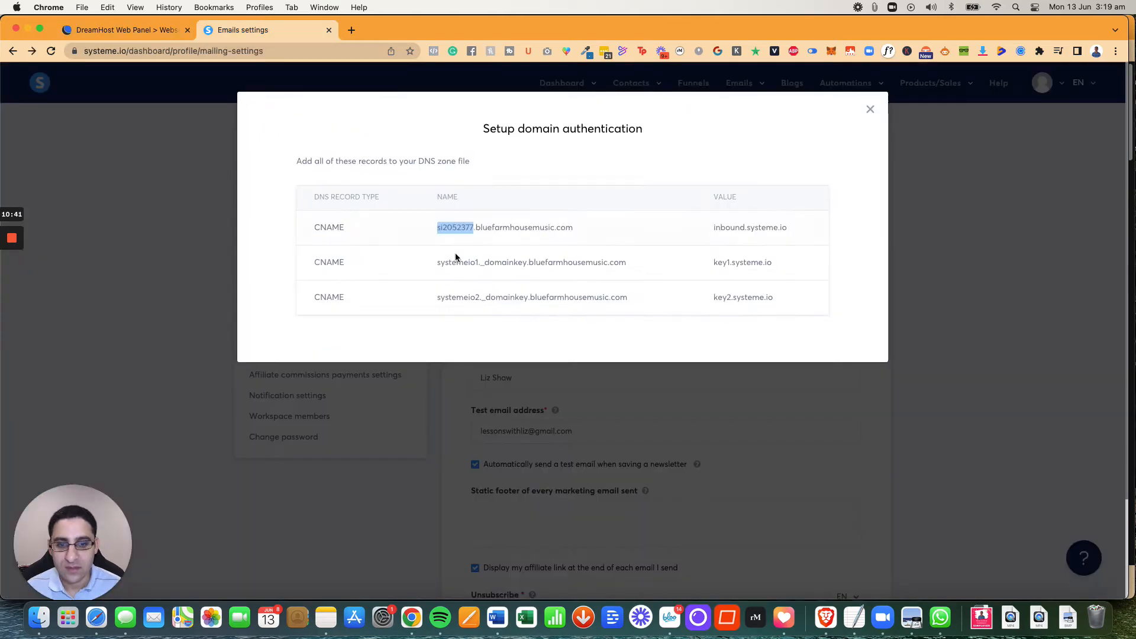
drag(474, 229, 559, 232)
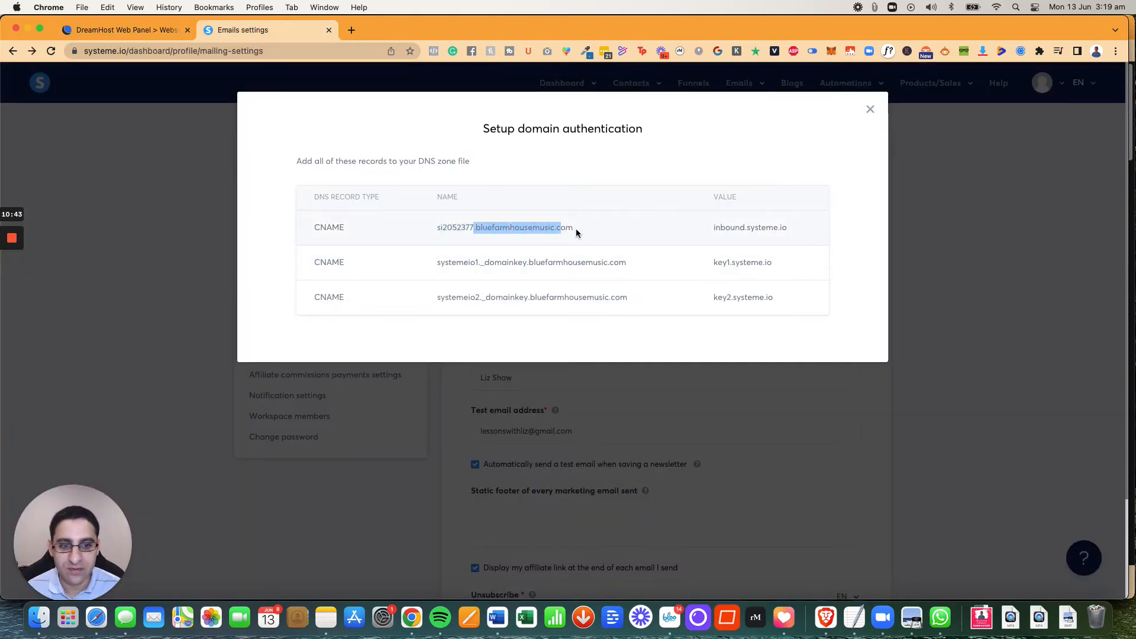
click(127, 30)
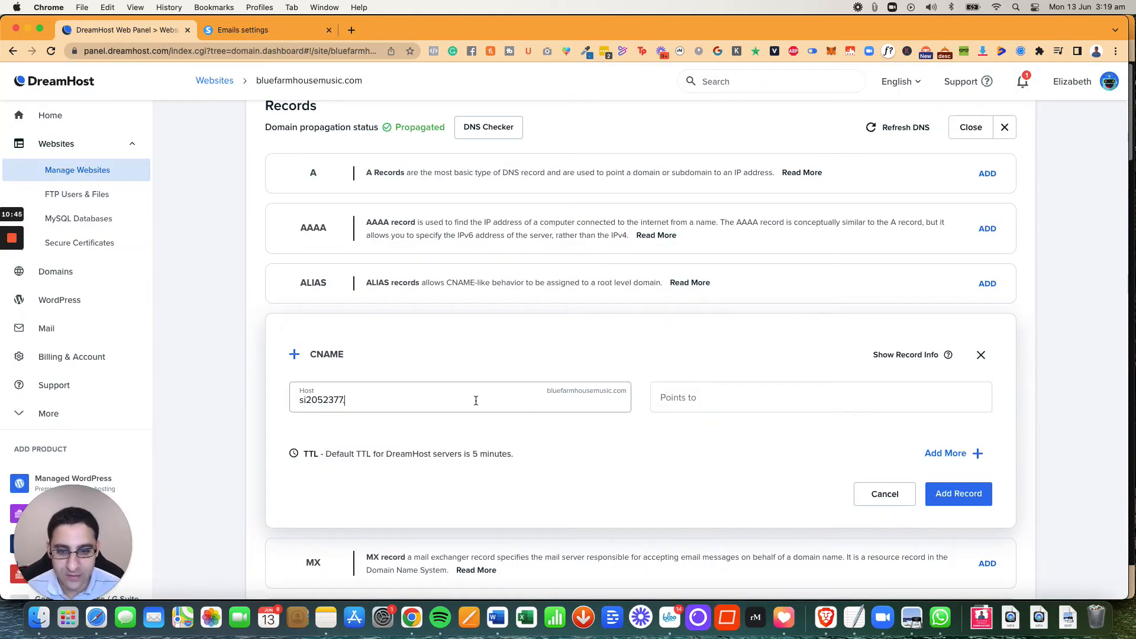
Step: Copy the first record's value from Systeme.io and point the DreamHost CNAME record to inbound.systeme.io
click(700, 401)
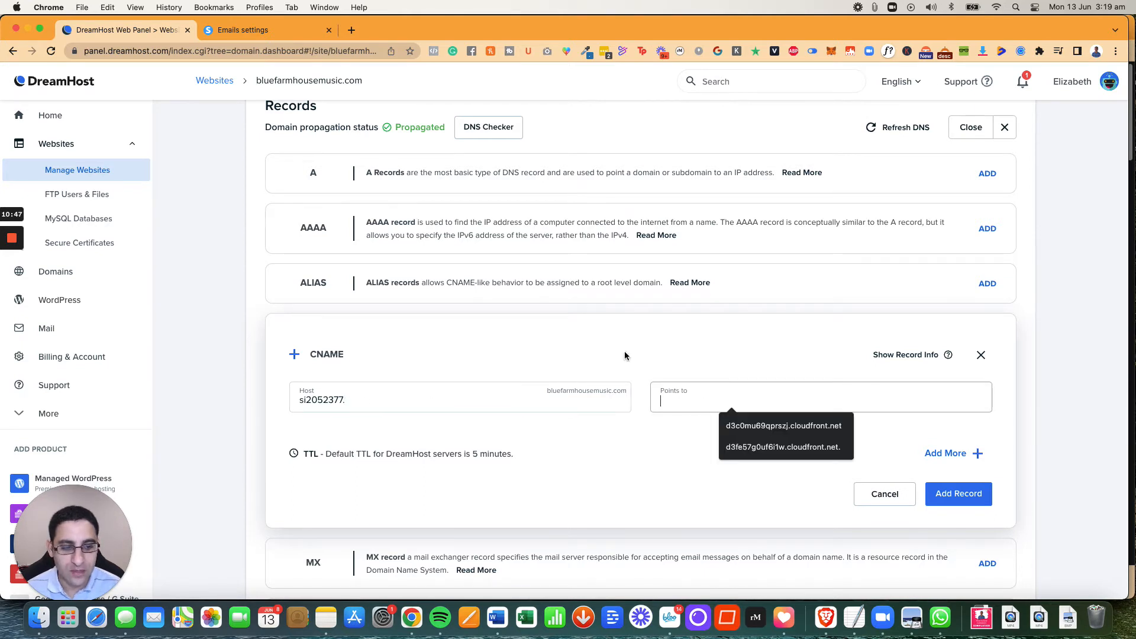
click(231, 32)
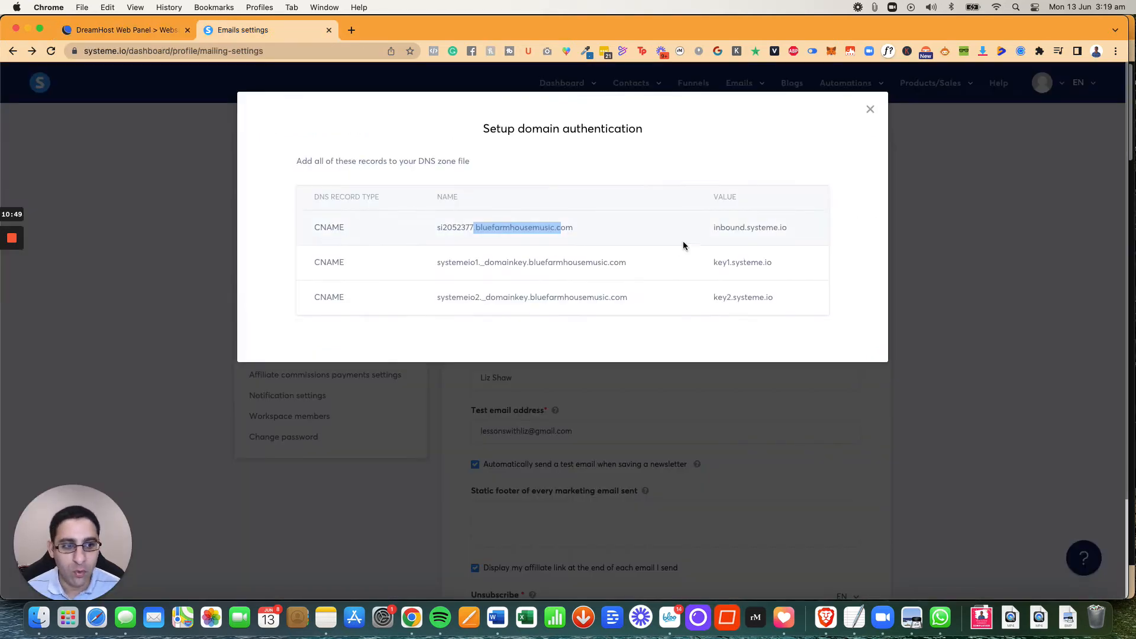
drag(714, 228, 786, 231)
key(super+c)
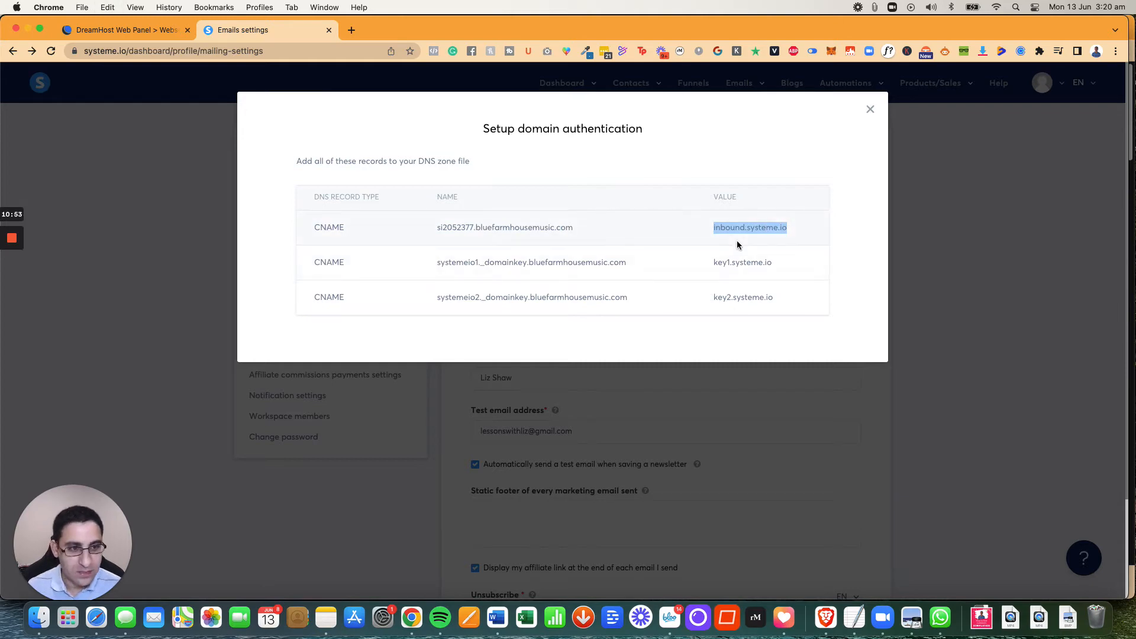
click(141, 33)
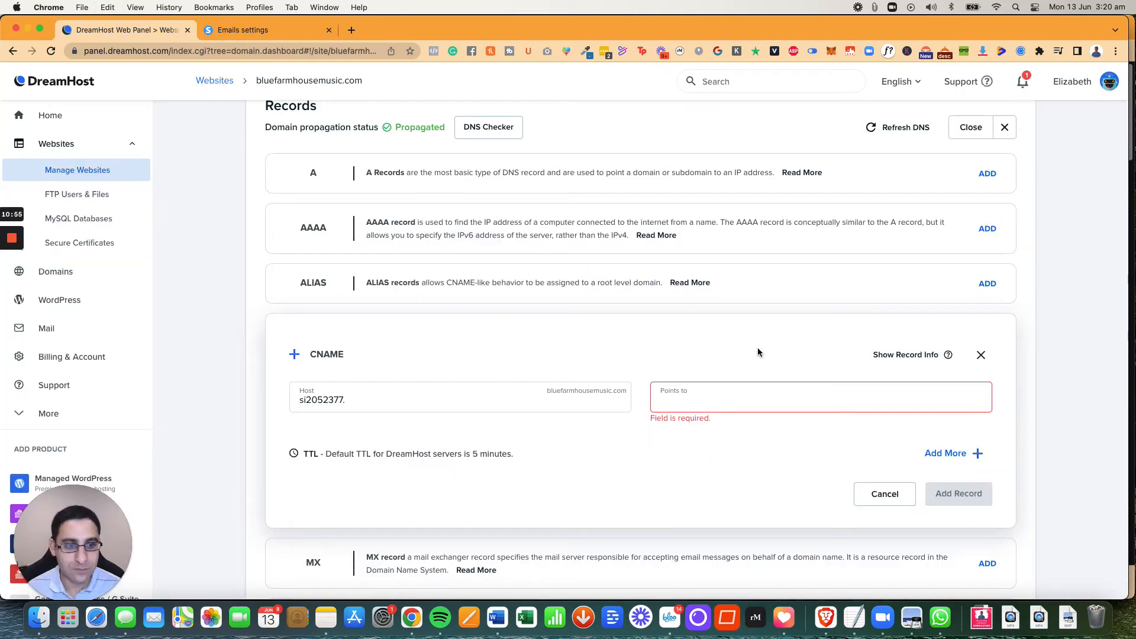
click(708, 388)
key(super+v)
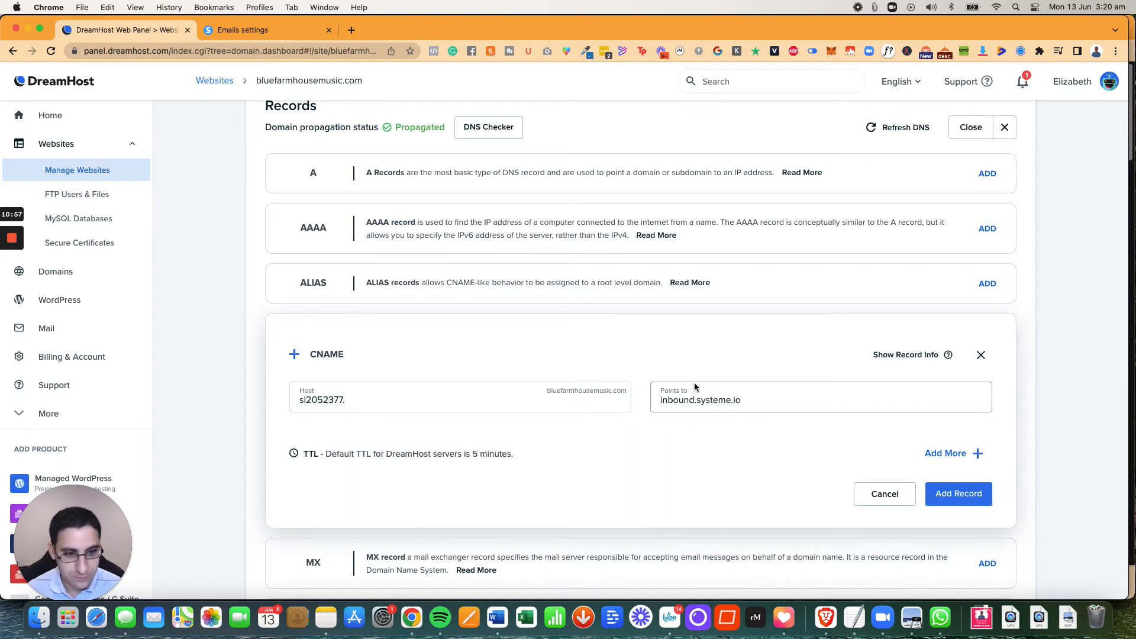
Step: Add a second CNAME entry in DreamHost with the host "systemeio1._domainkey." copied from Systeme.io
click(946, 454)
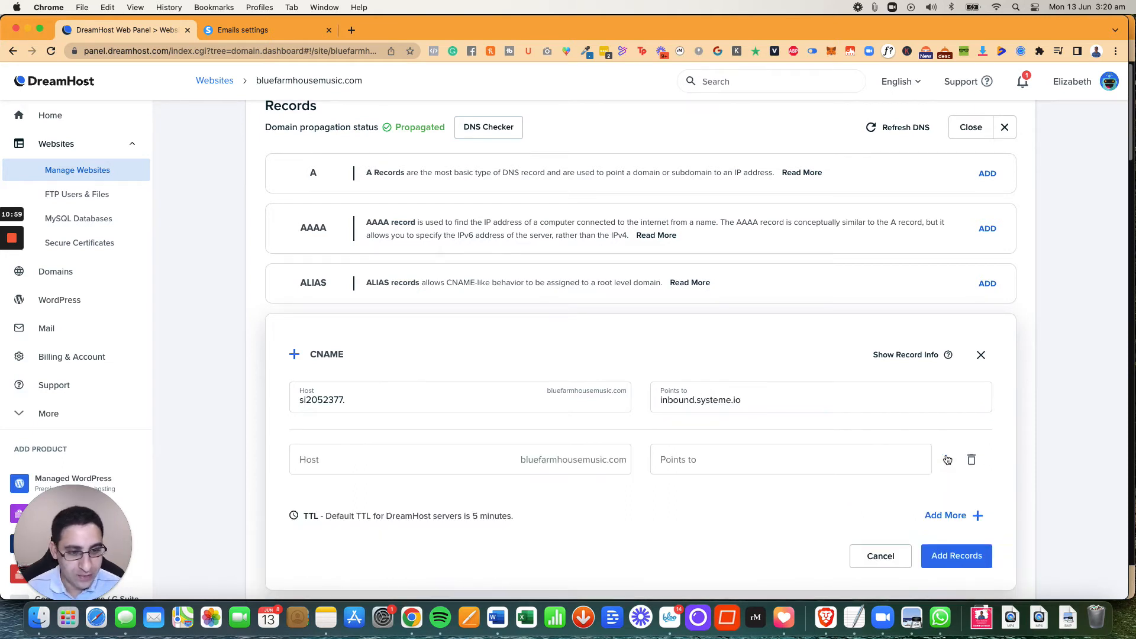
click(253, 32)
drag(428, 261, 531, 262)
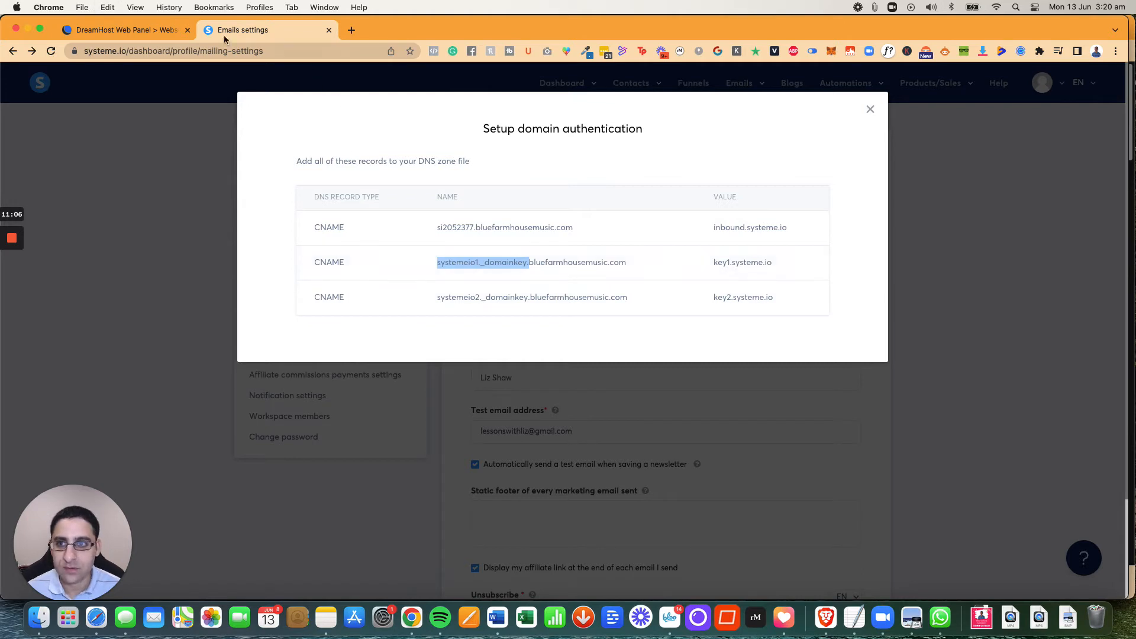
right_click(496, 260)
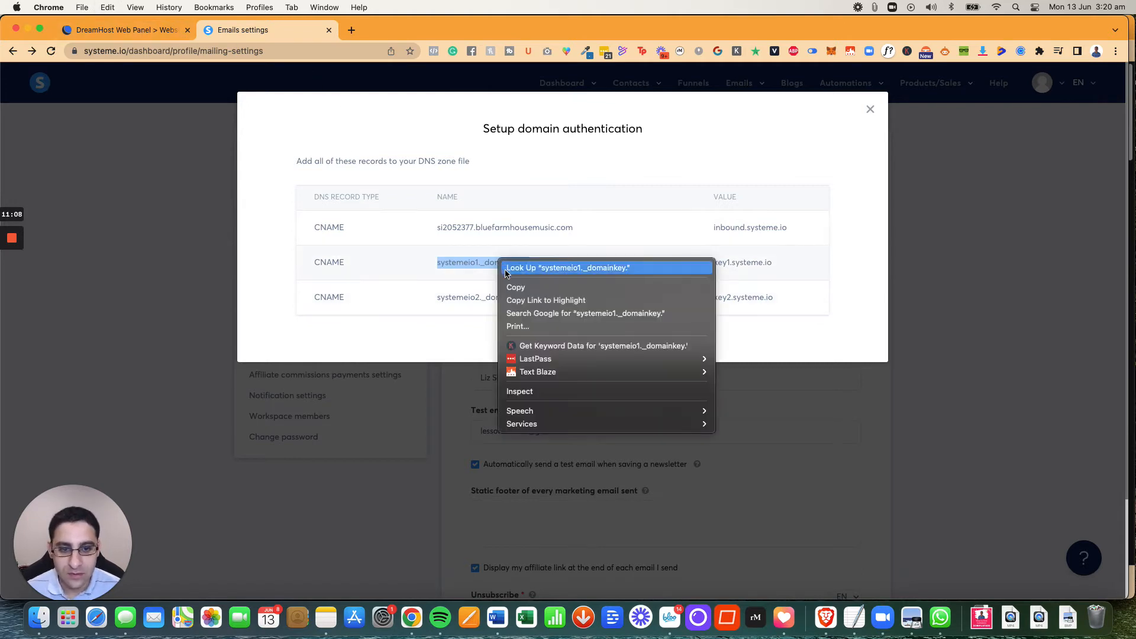
click(512, 285)
click(128, 30)
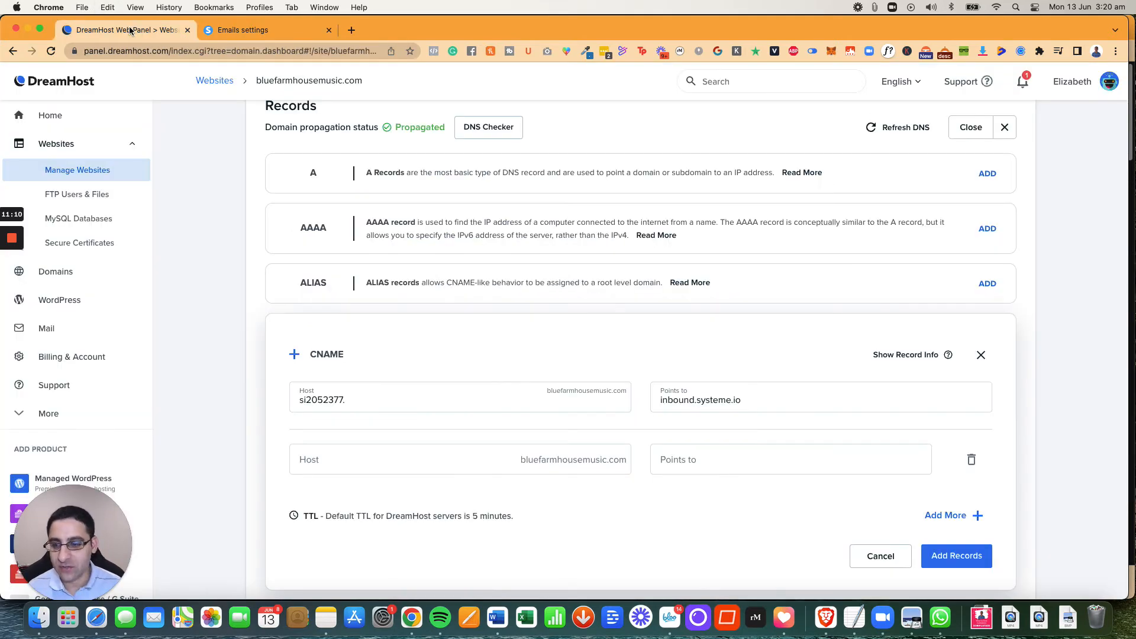
click(374, 468)
right_click(374, 468)
click(379, 353)
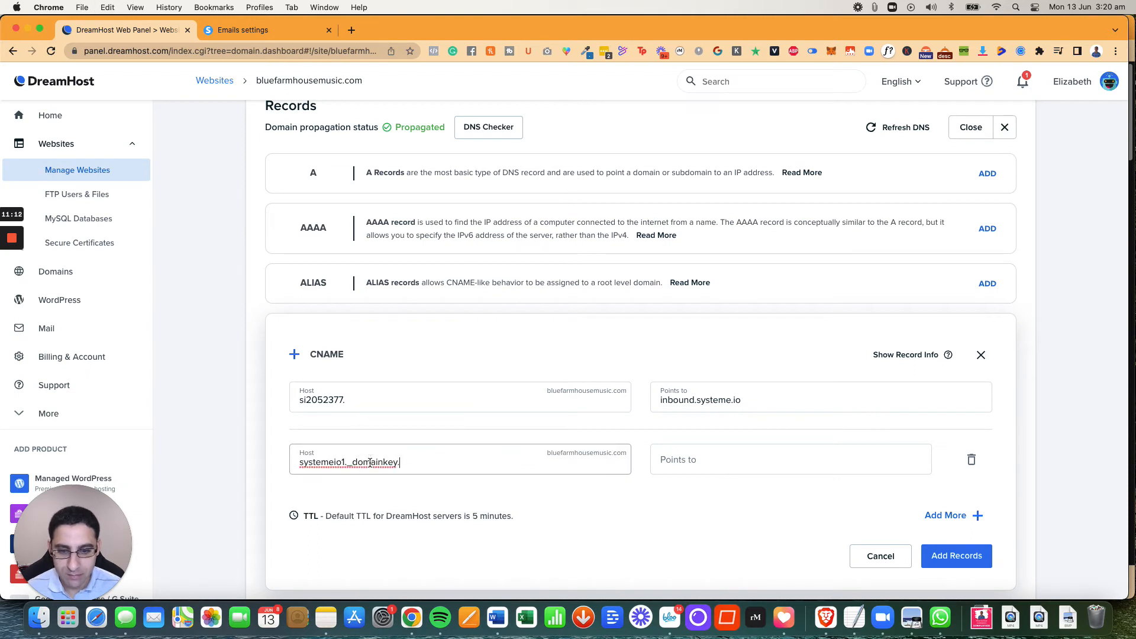
Step: Copy the second record's value from Systeme.io and point the second CNAME entry to key1.systeme.io
click(247, 34)
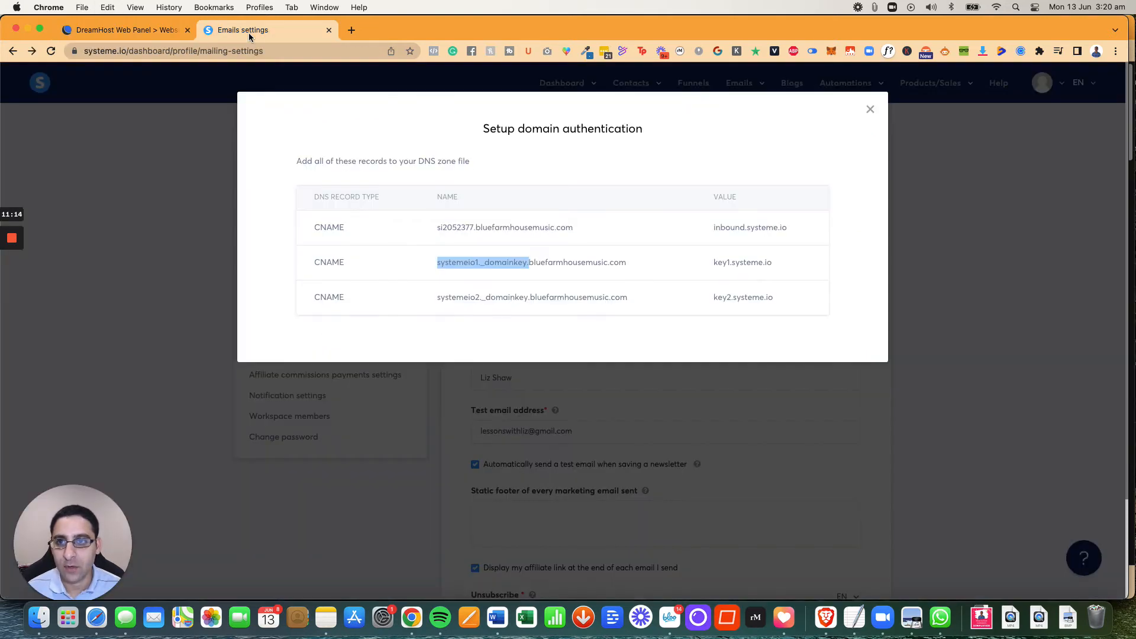
drag(711, 264, 770, 263)
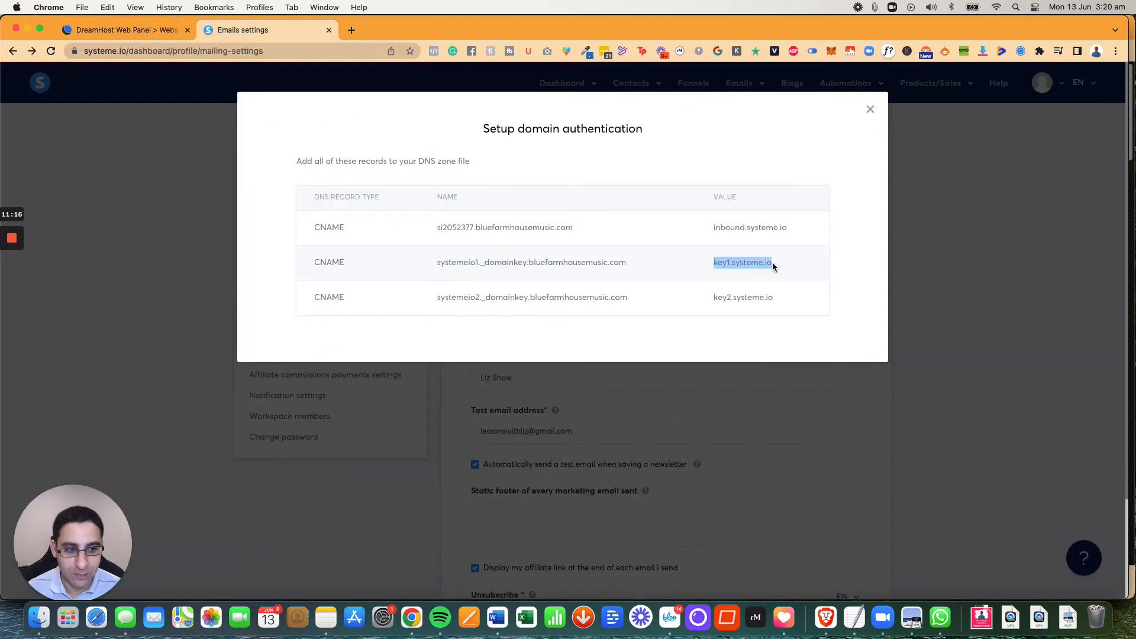
right_click(772, 267)
click(775, 291)
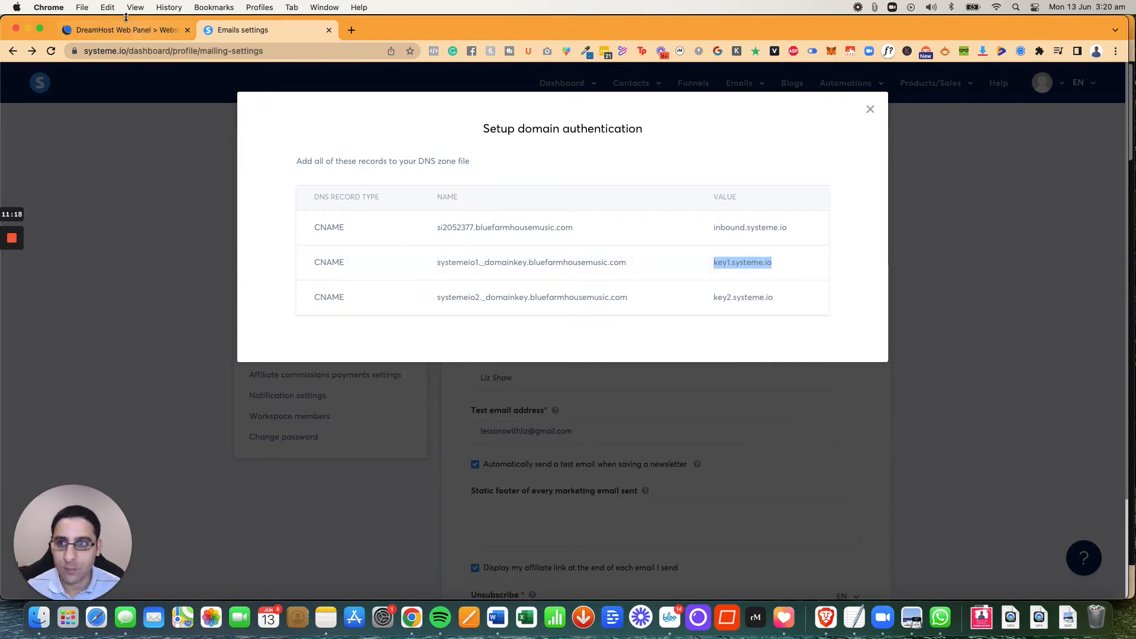
click(114, 28)
click(696, 459)
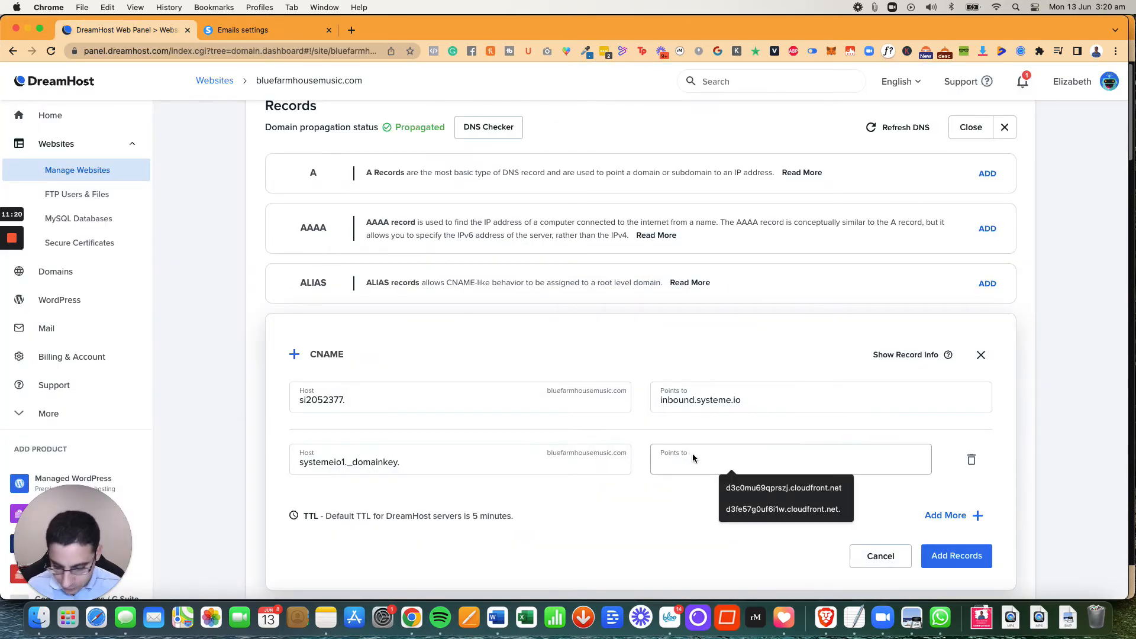
right_click(682, 469)
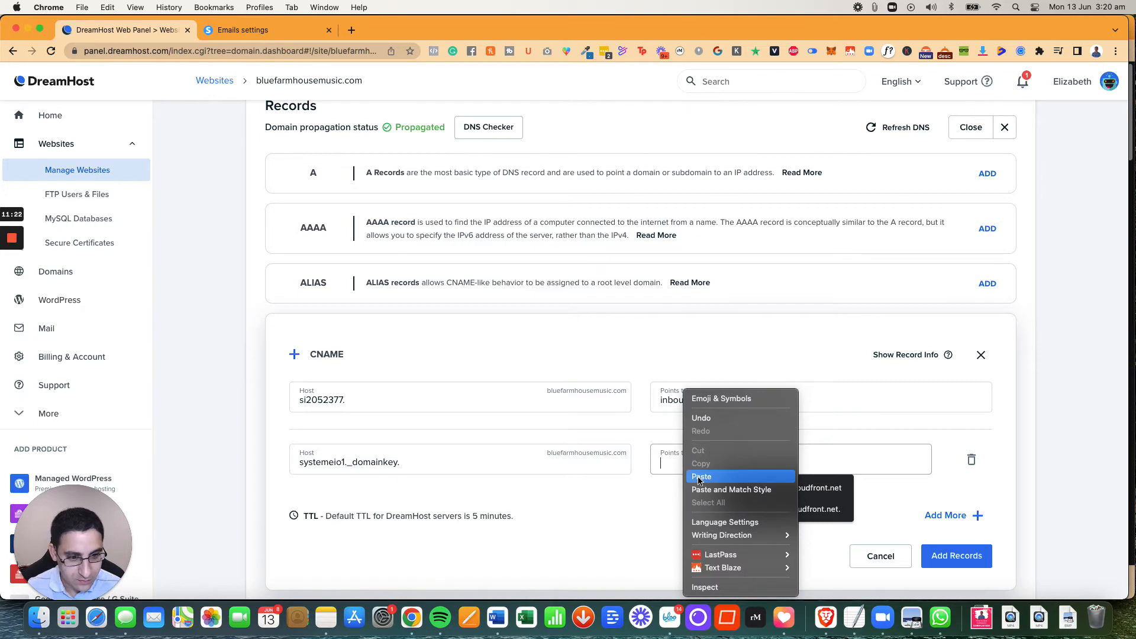
click(702, 476)
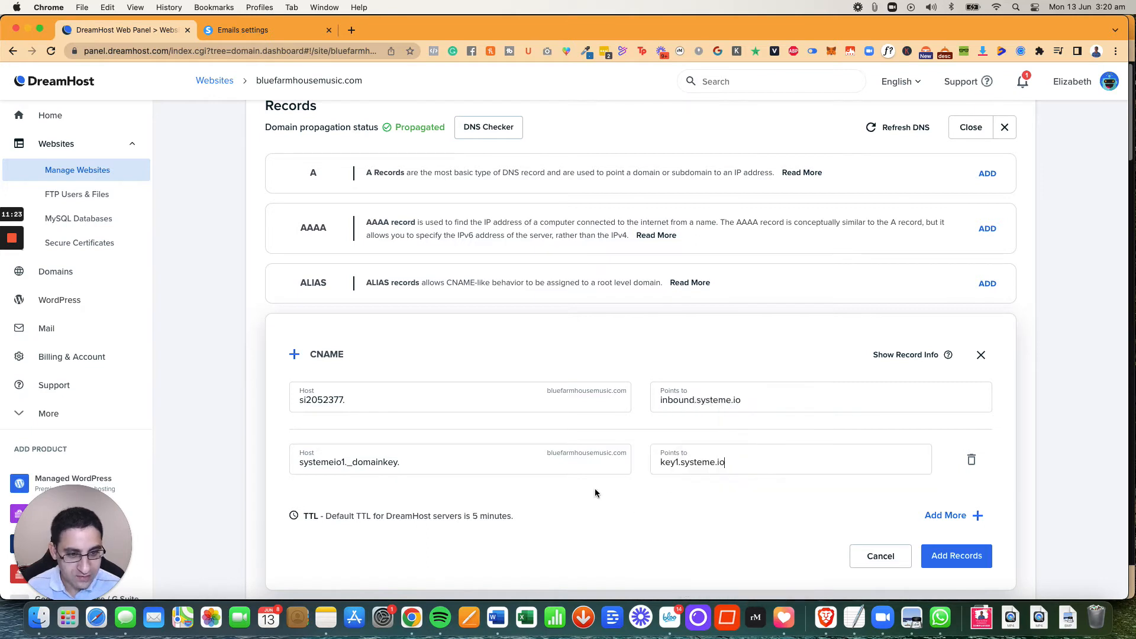
Step: Add a third CNAME entry in DreamHost with the host "systemeio2._domainkey." copied from Systeme.io
click(959, 516)
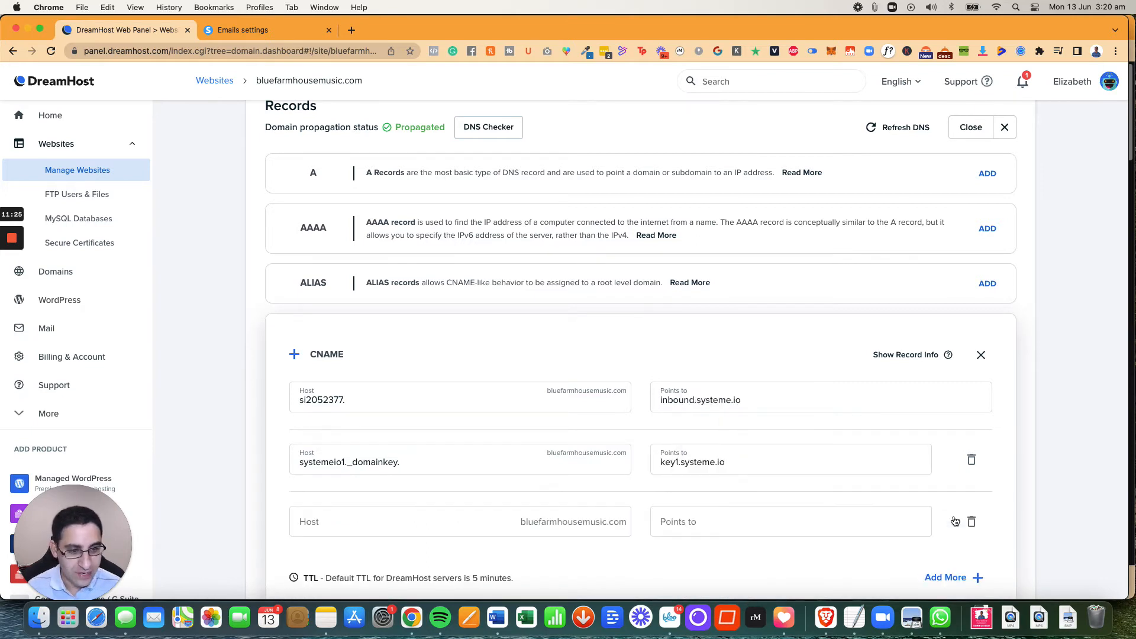
click(249, 30)
drag(437, 297, 531, 298)
right_click(517, 299)
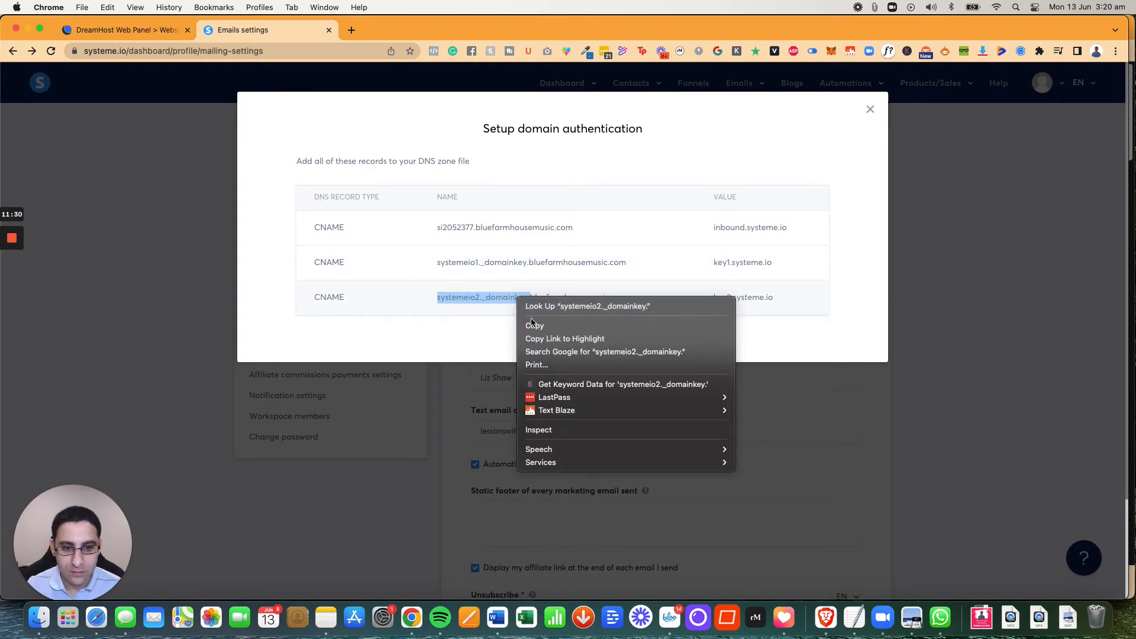
click(532, 325)
click(141, 33)
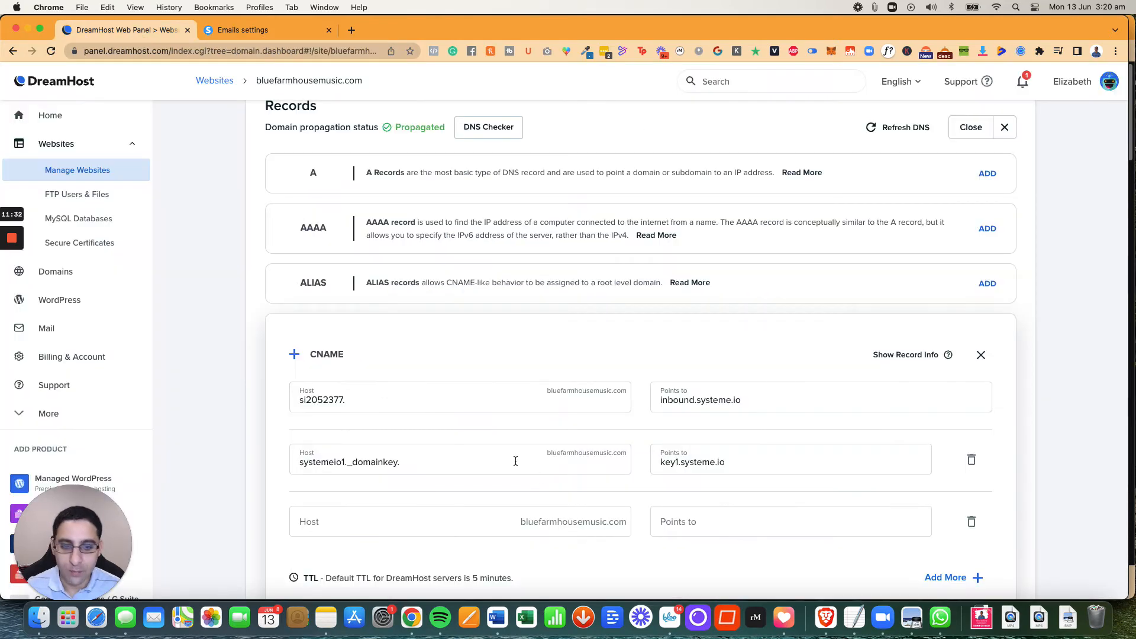
click(420, 522)
right_click(391, 525)
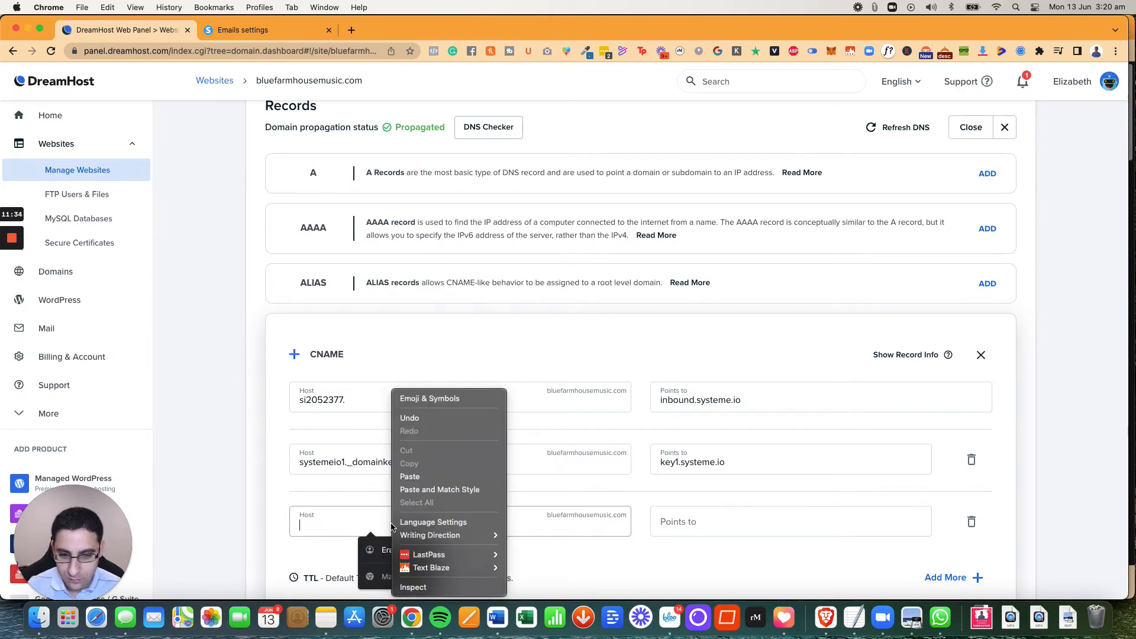
click(414, 476)
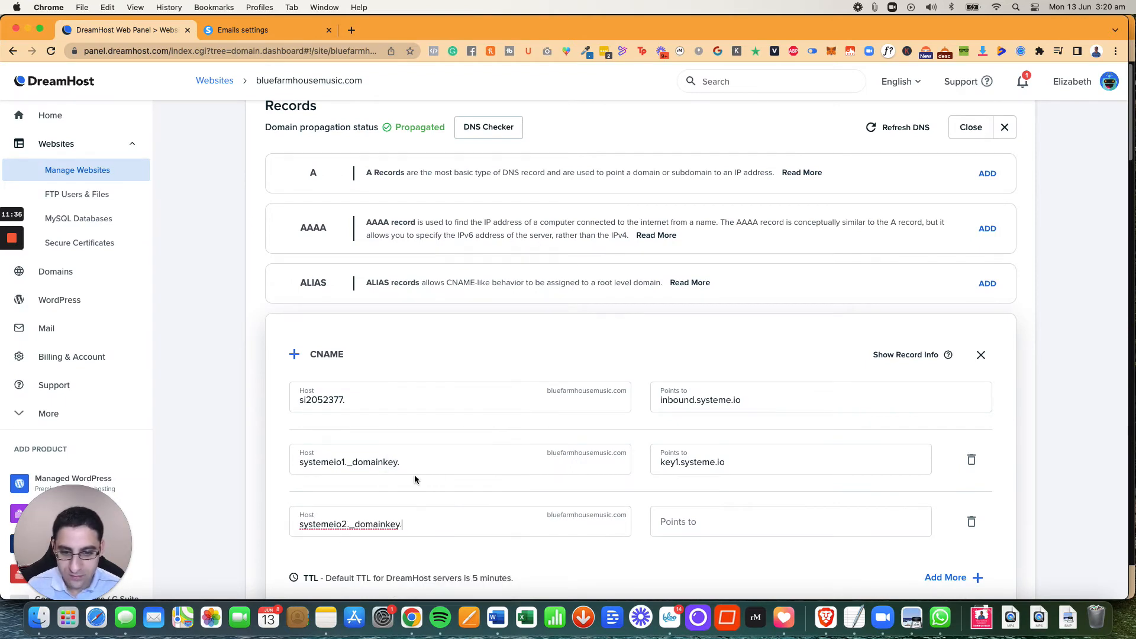
Step: Copy the third record's value from Systeme.io and point the third CNAME entry in DreamHost to key2.systeme.io
click(264, 31)
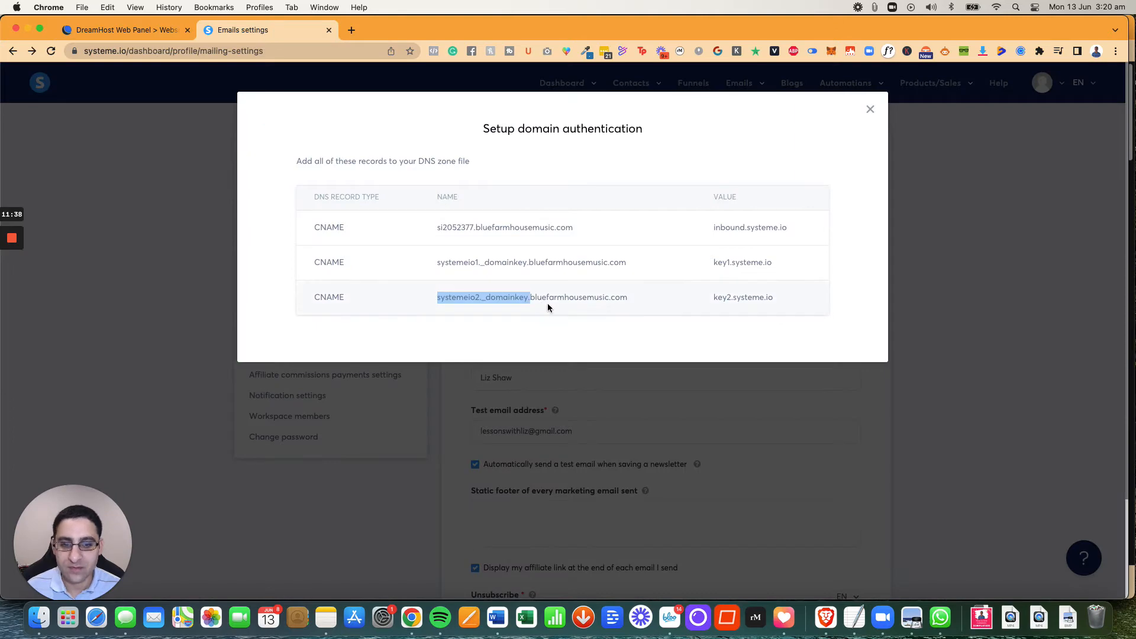
drag(712, 302, 775, 300)
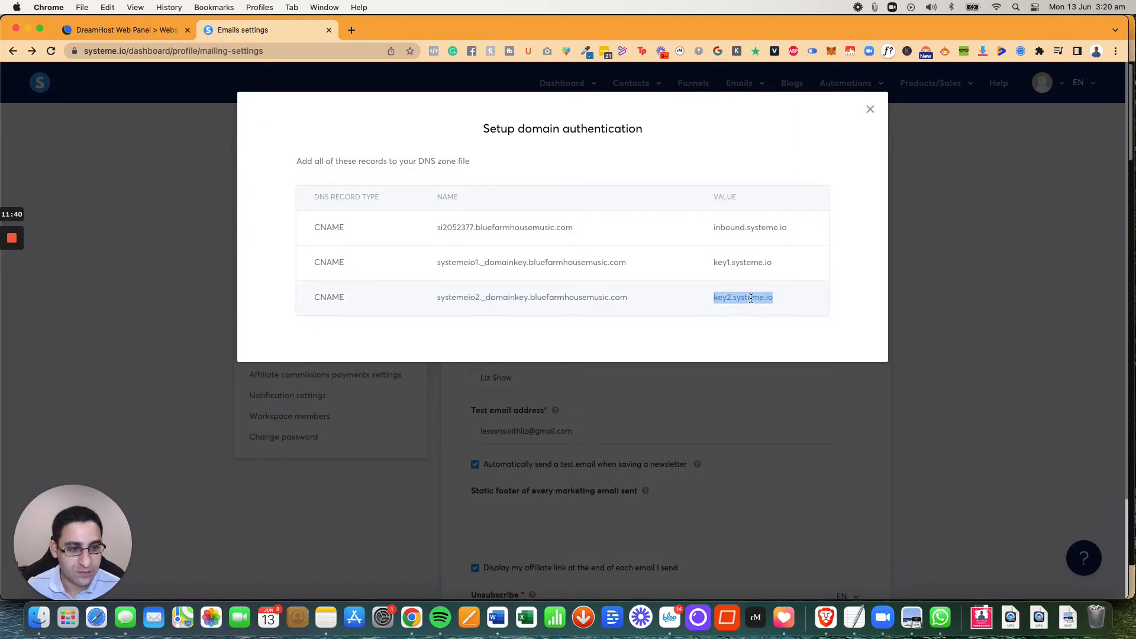
right_click(747, 299)
click(760, 325)
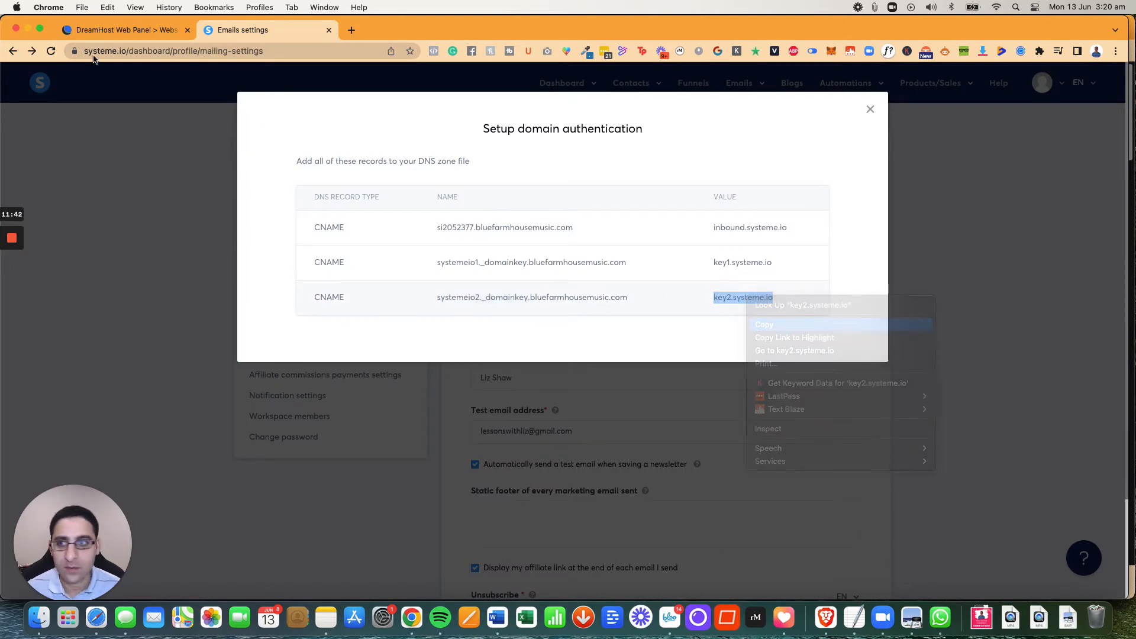
click(111, 30)
click(669, 522)
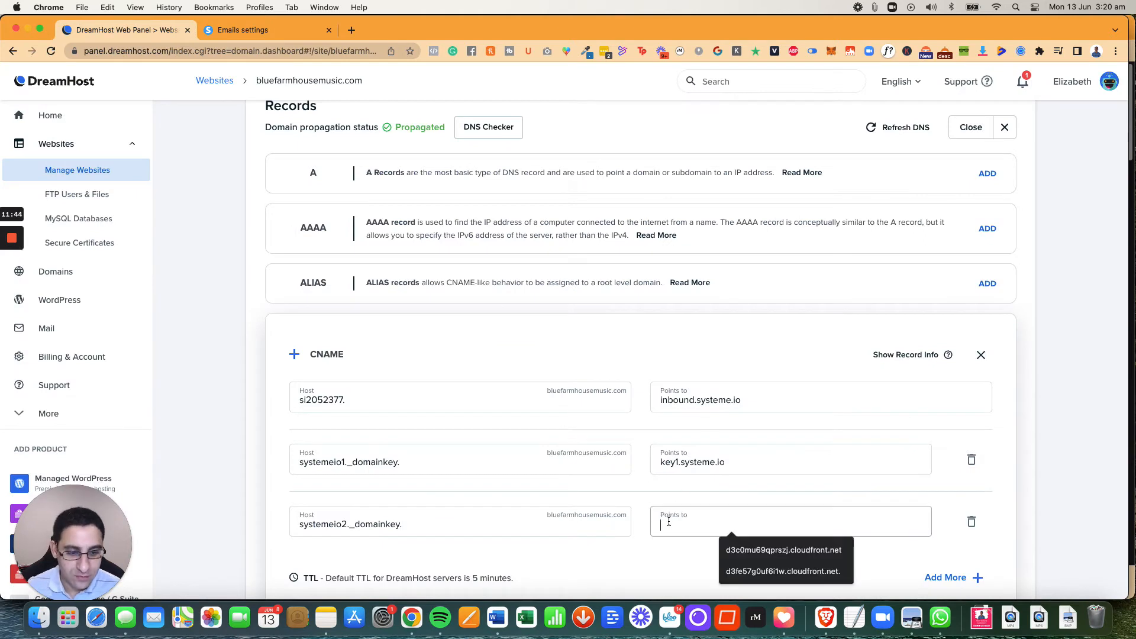
right_click(669, 522)
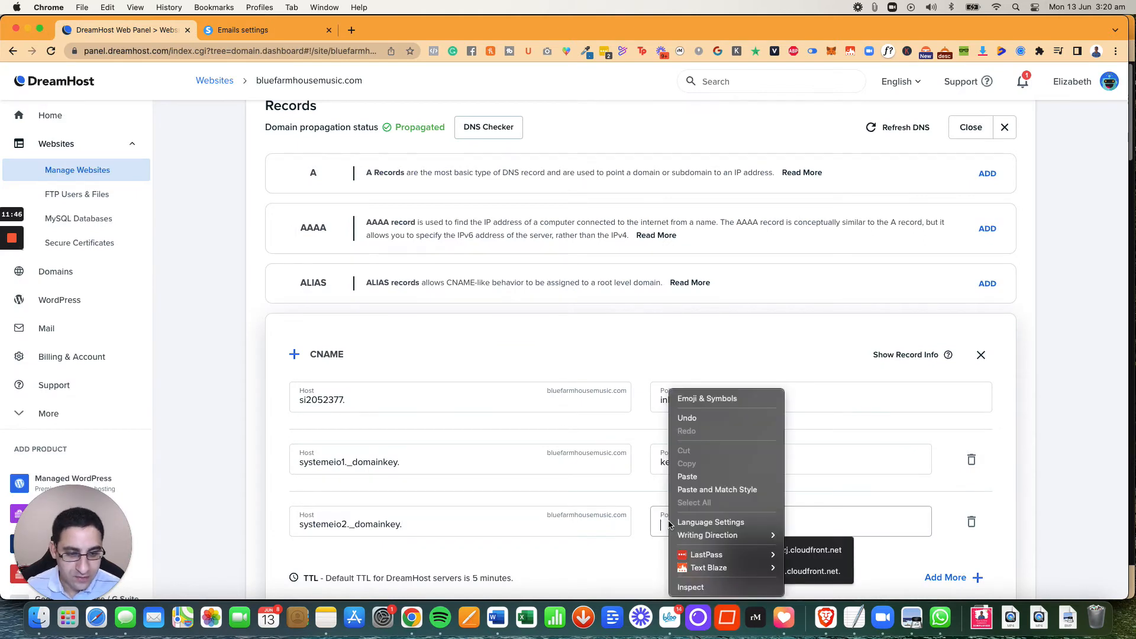
click(680, 483)
Step: Submit the three CNAME records to the DNS of bluefarmhousemusic.com
scroll(736, 542, down, 5)
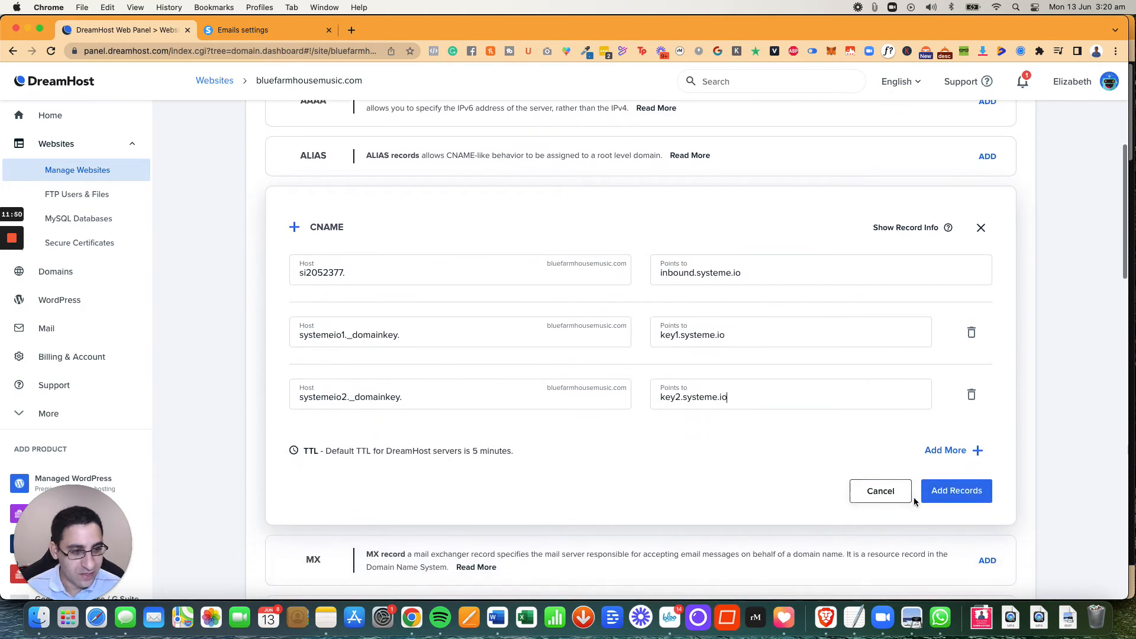
click(959, 494)
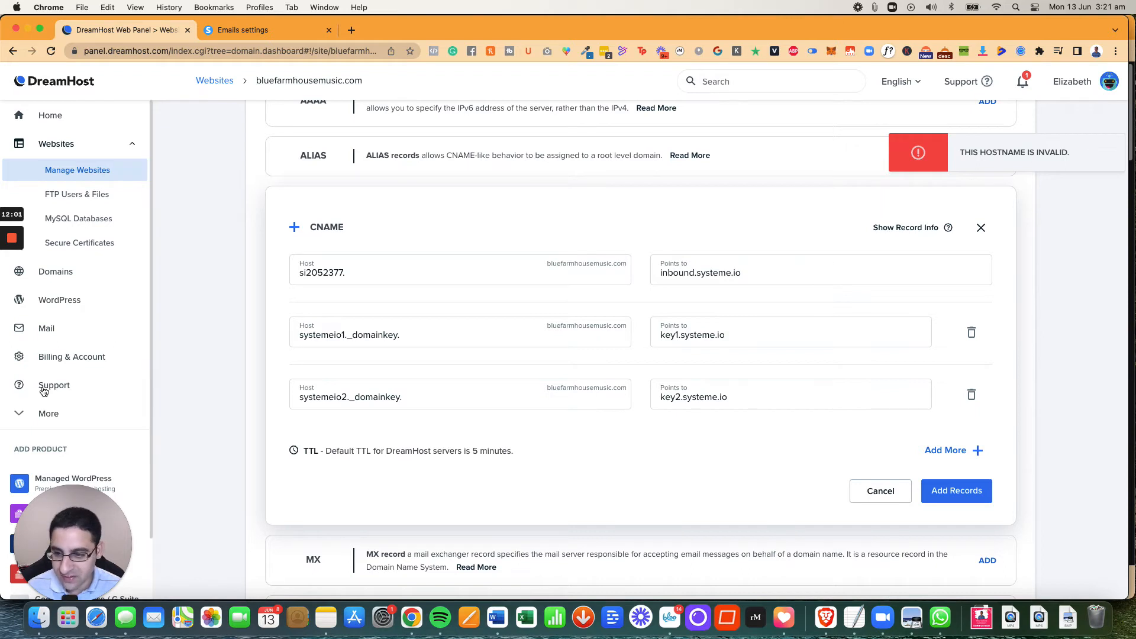
mouse_move(13, 239)
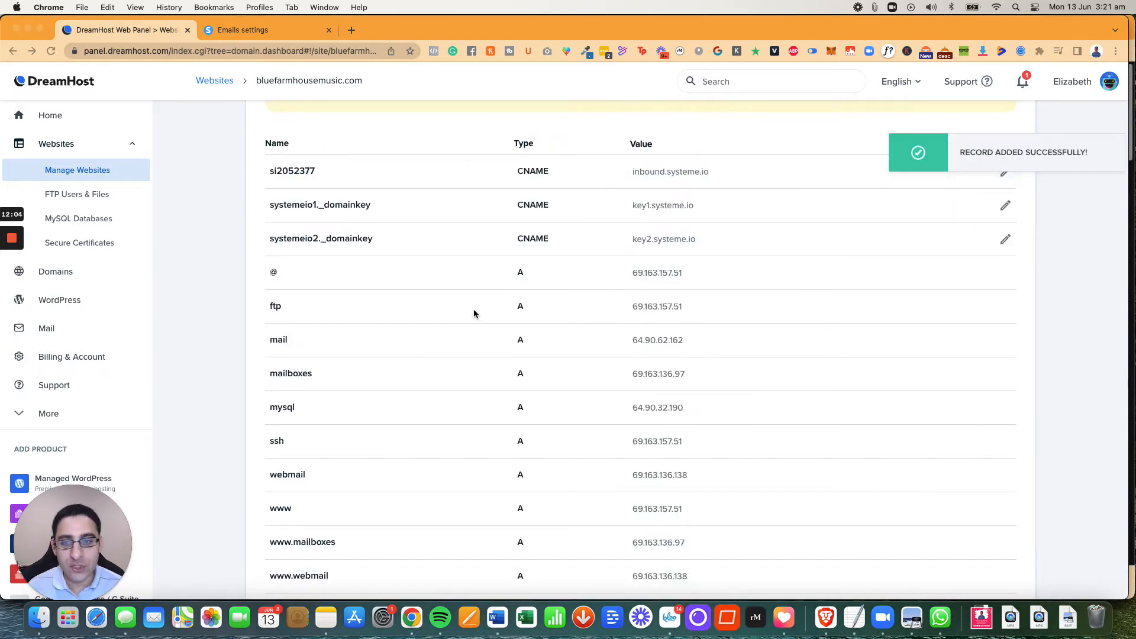
Step: Compare the CNAME names required by Systeme.io with the records listed in DreamHost, and close the domain authentication details
click(249, 32)
drag(439, 228, 476, 228)
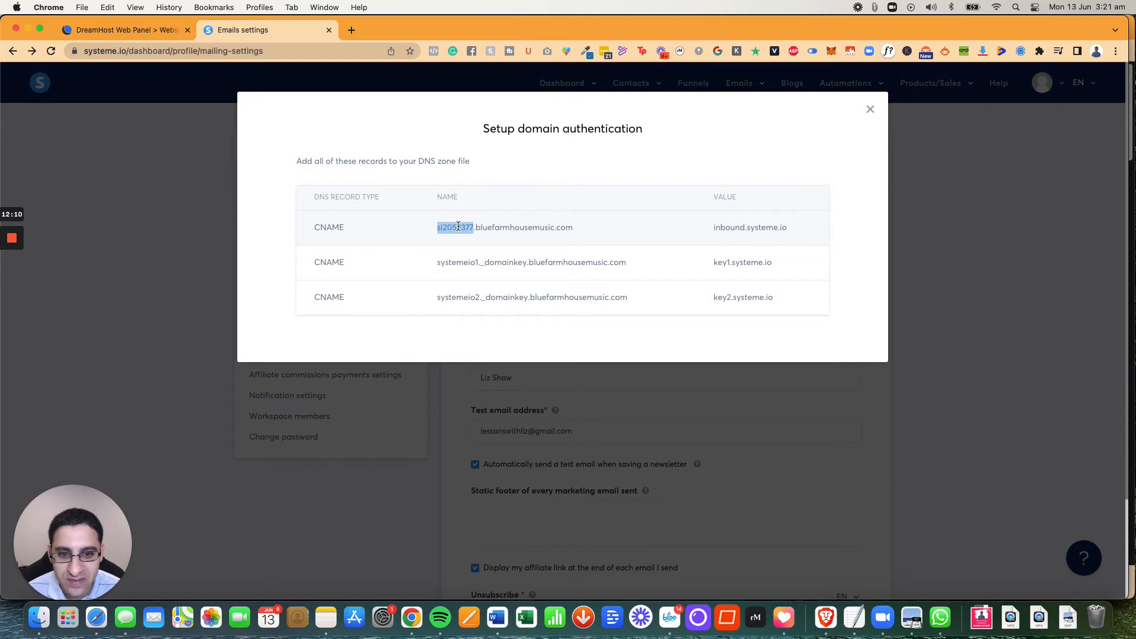
drag(476, 228, 439, 227)
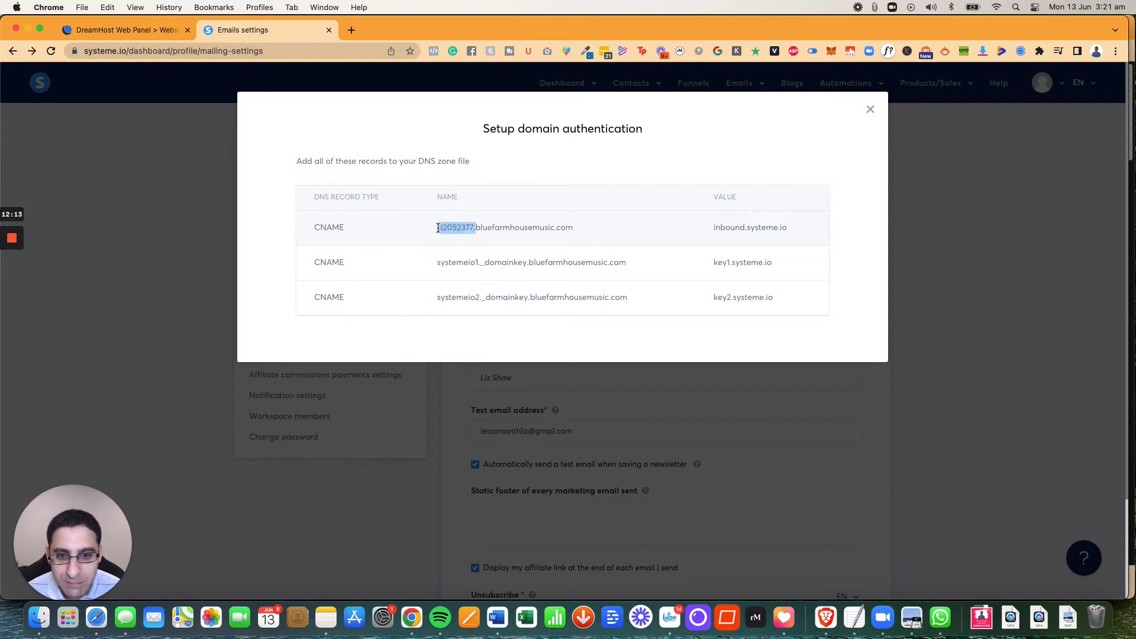
click(472, 228)
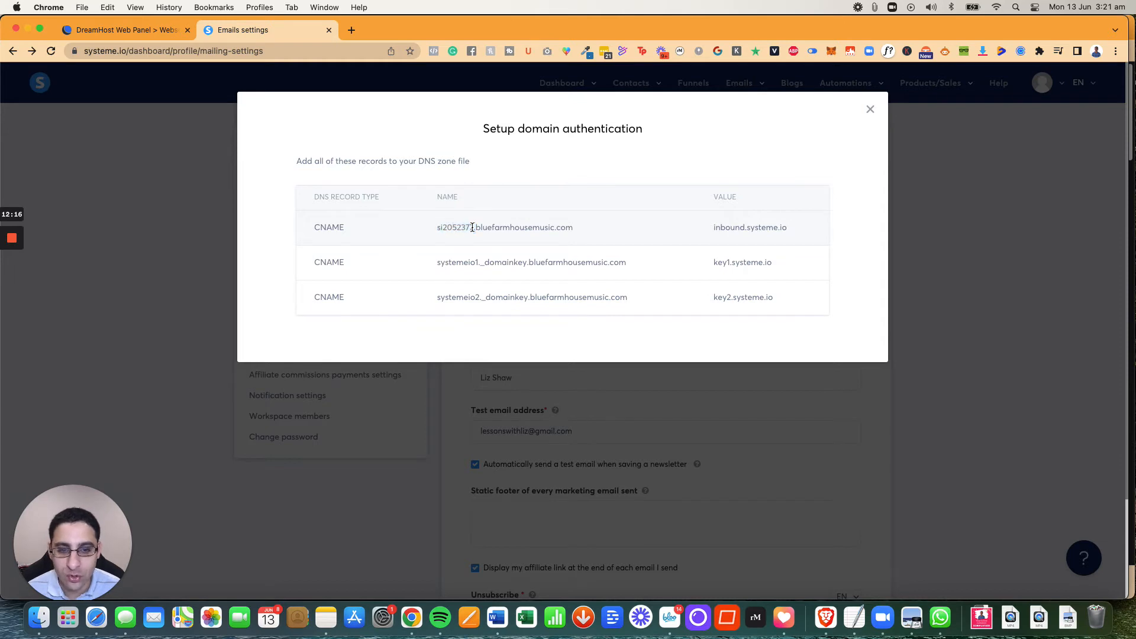
drag(473, 228, 435, 226)
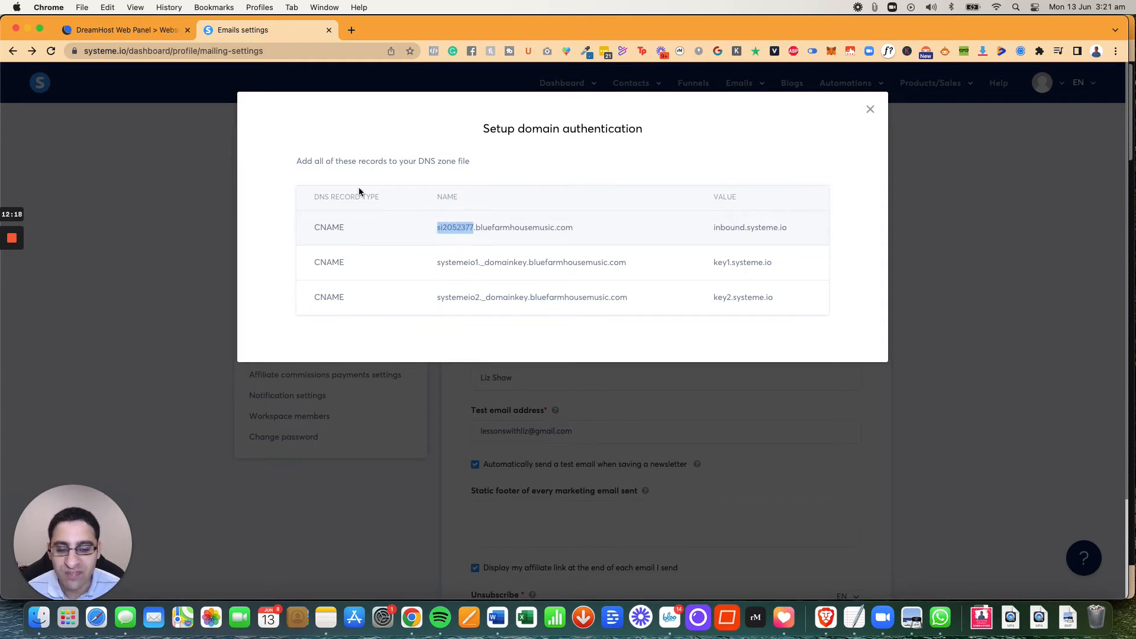
drag(437, 263, 477, 264)
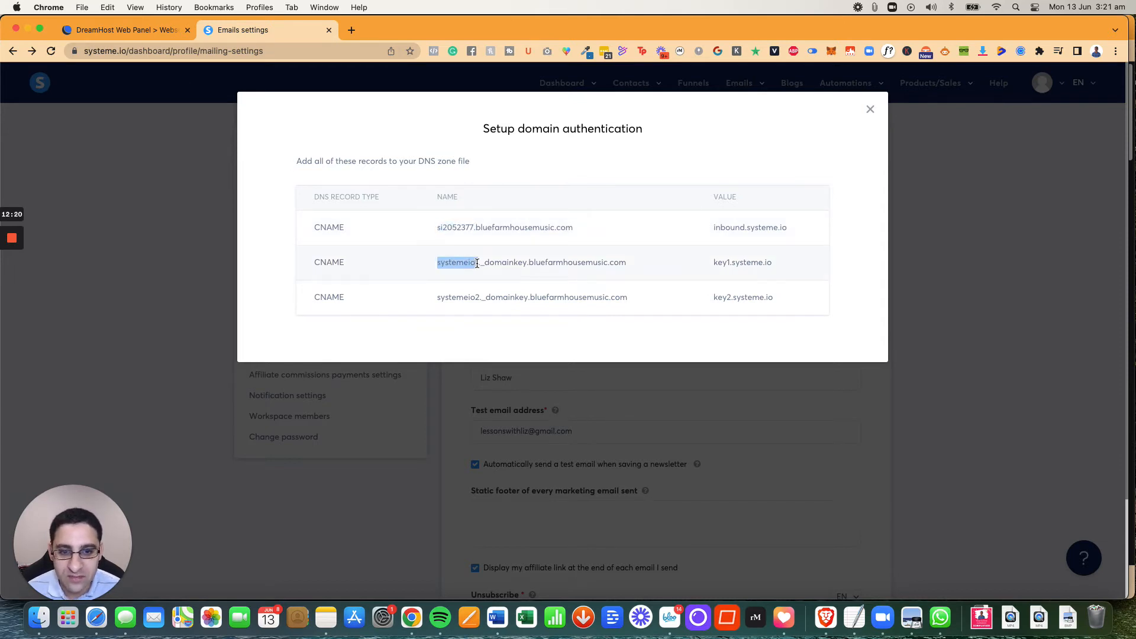
click(134, 30)
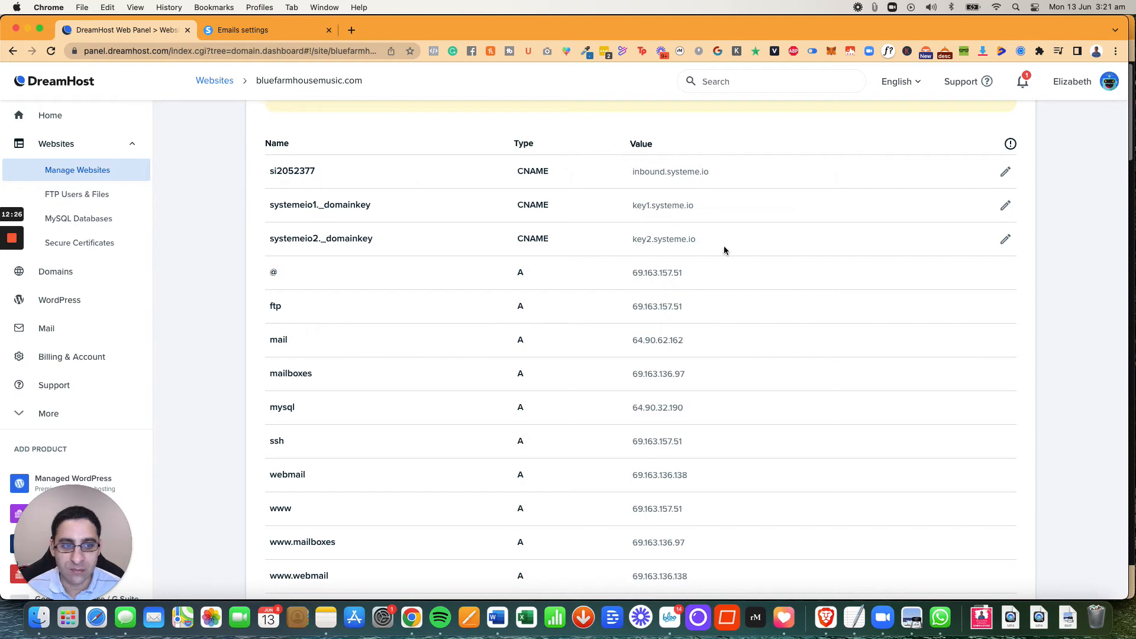
click(237, 30)
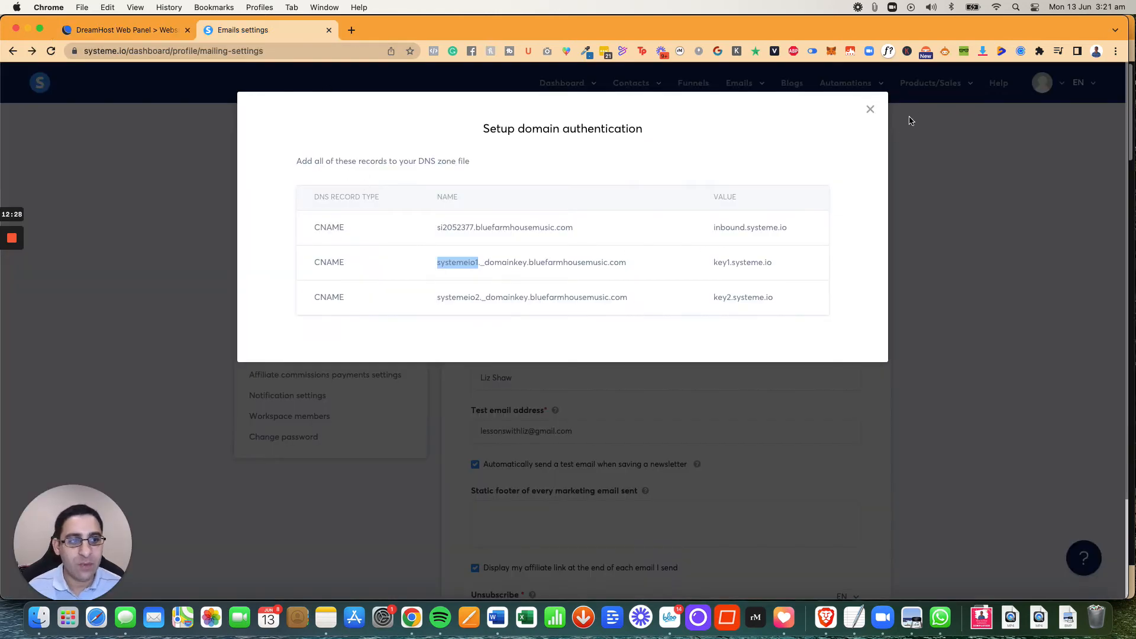
click(871, 111)
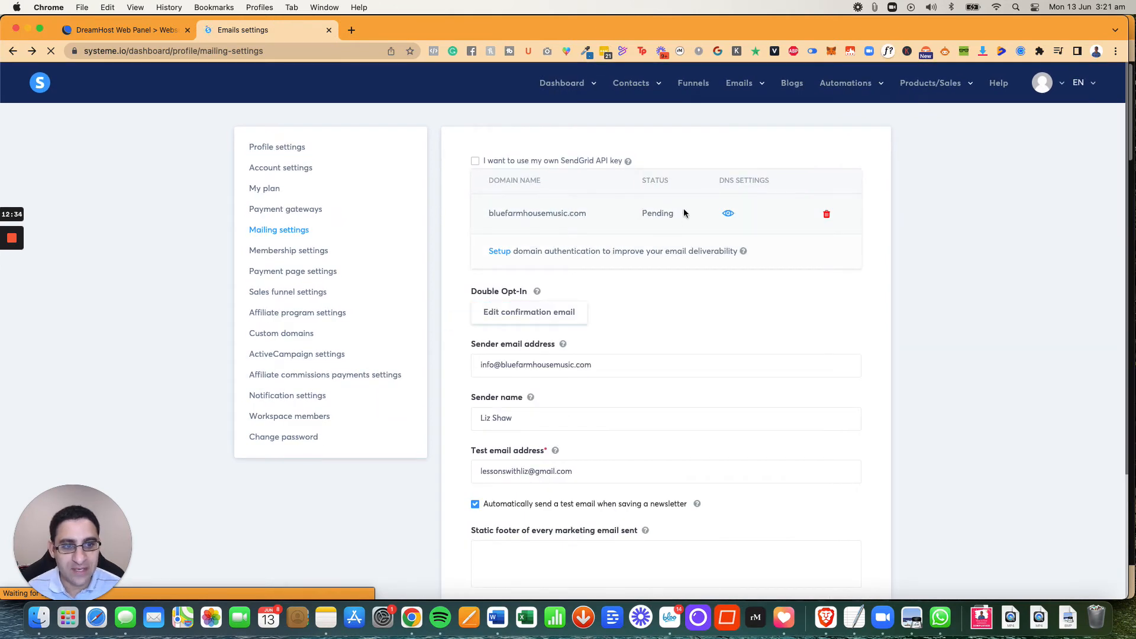
mouse_move(11, 287)
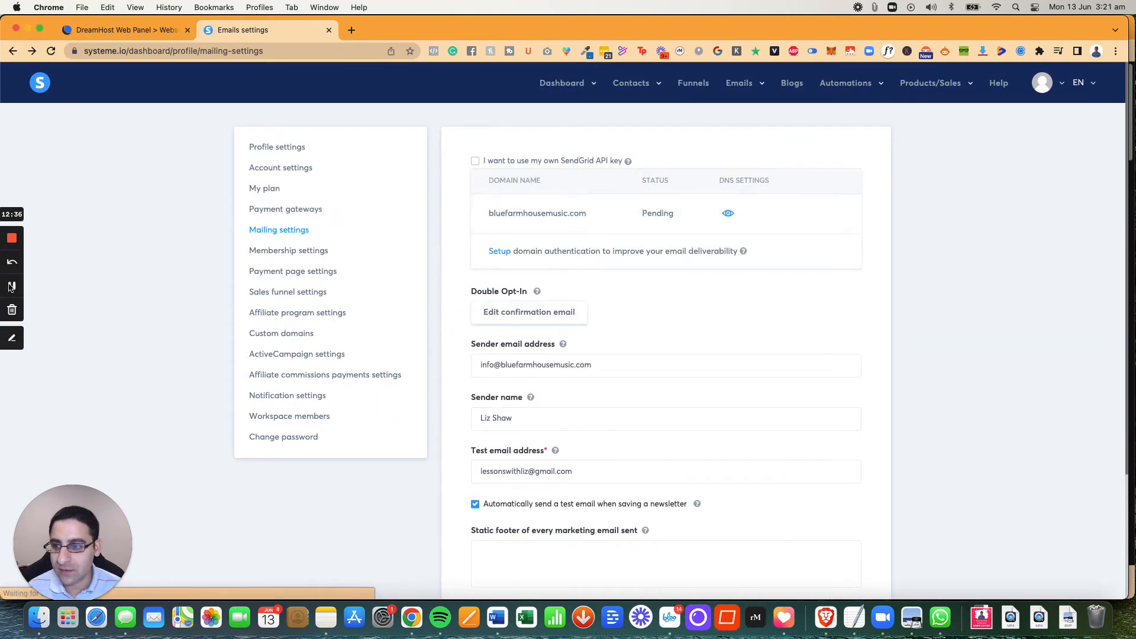
click(12, 339)
mouse_move(672, 197)
mouse_down()
mouse_move(612, 224)
mouse_move(681, 220)
mouse_move(679, 197)
mouse_up()
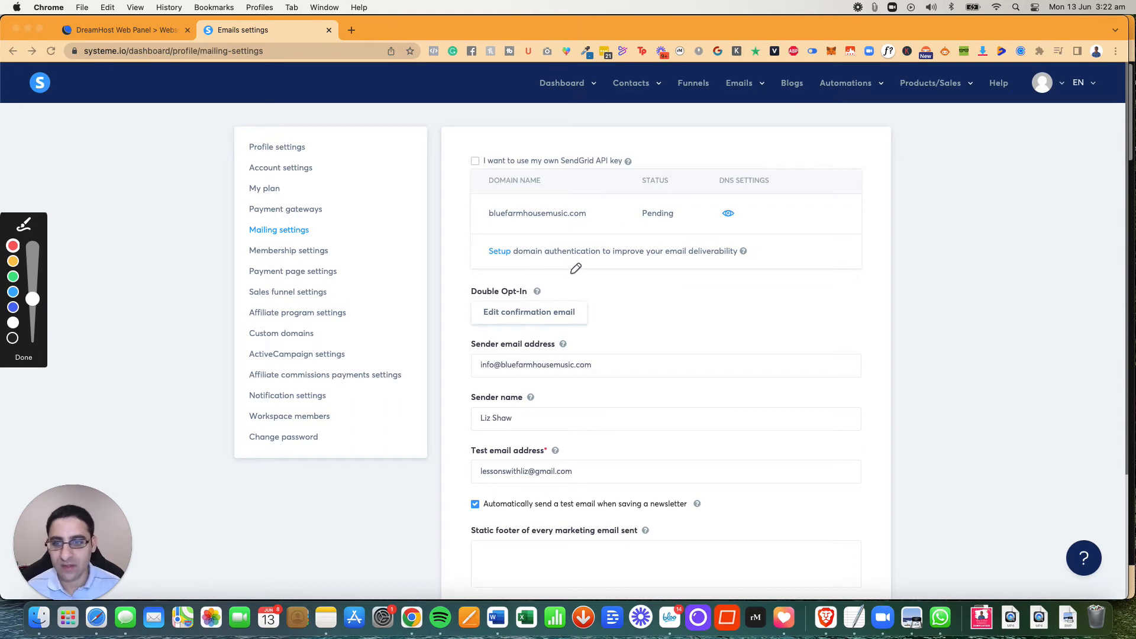
mouse_move(338, 223)
mouse_down()
mouse_move(233, 224)
mouse_move(245, 243)
mouse_move(338, 240)
mouse_move(335, 220)
mouse_up()
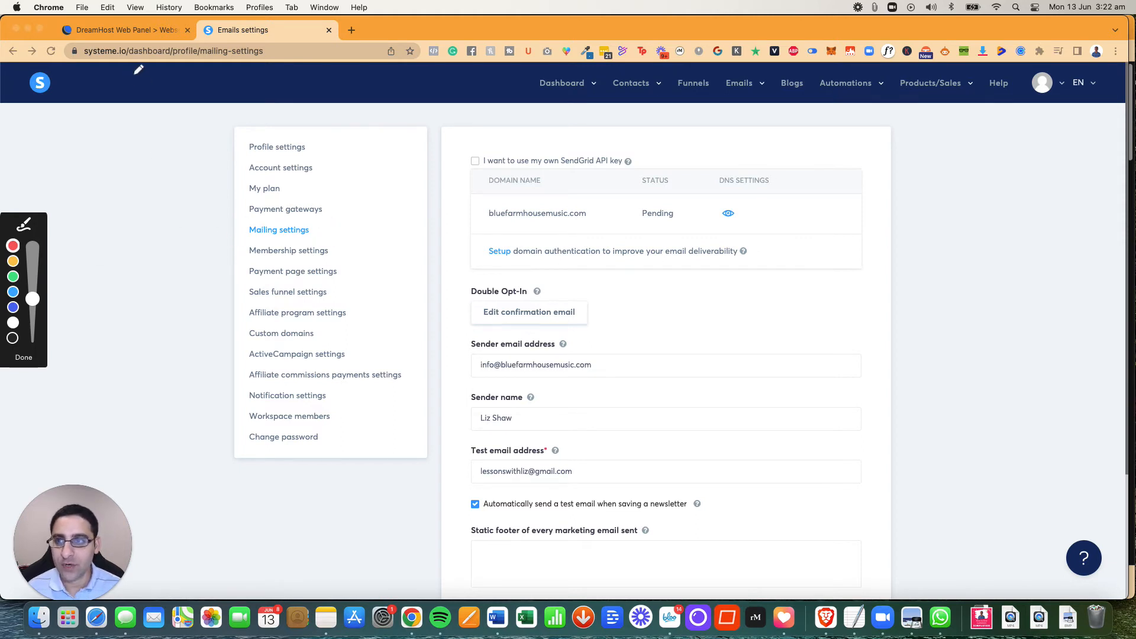
click(277, 336)
mouse_move(329, 324)
mouse_down()
mouse_move(231, 325)
mouse_move(281, 349)
mouse_move(341, 325)
mouse_up()
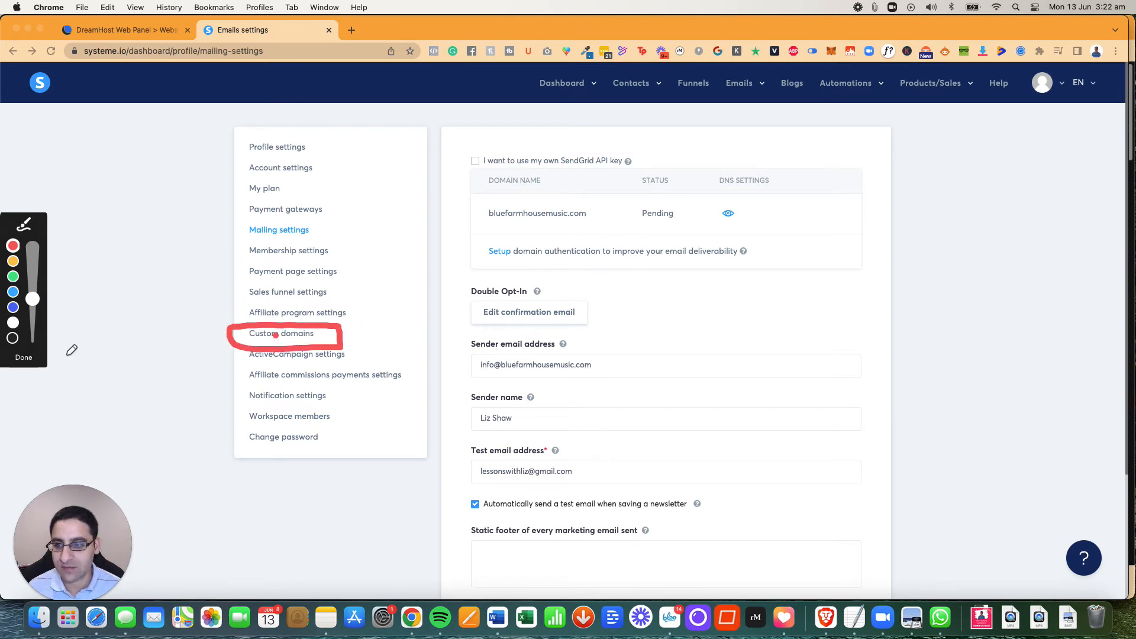
key(Escape)
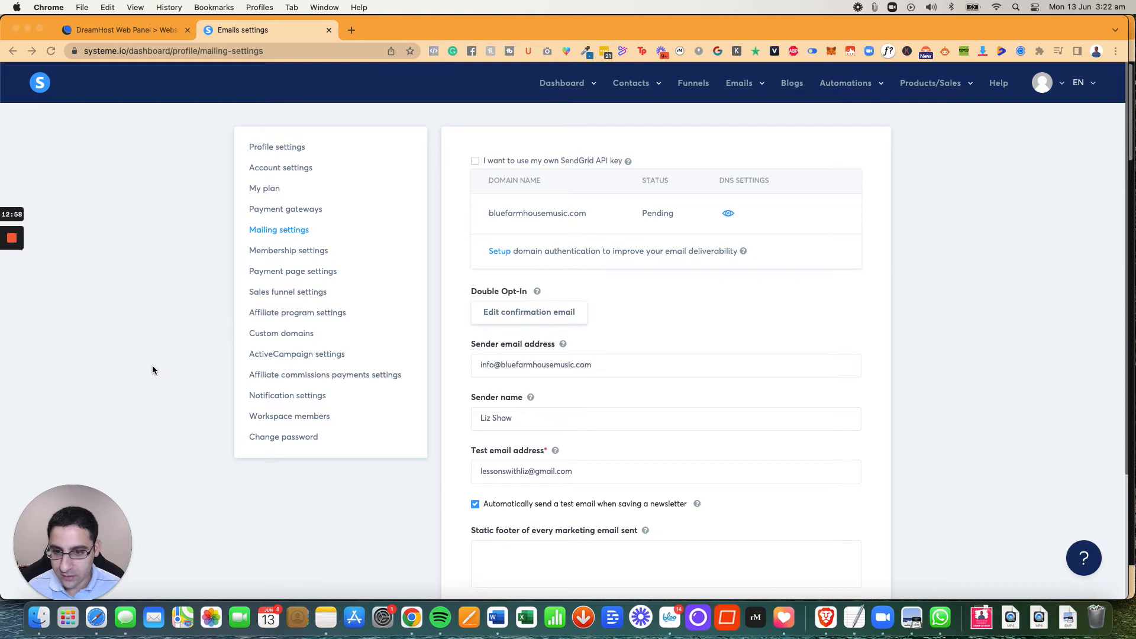
click(272, 337)
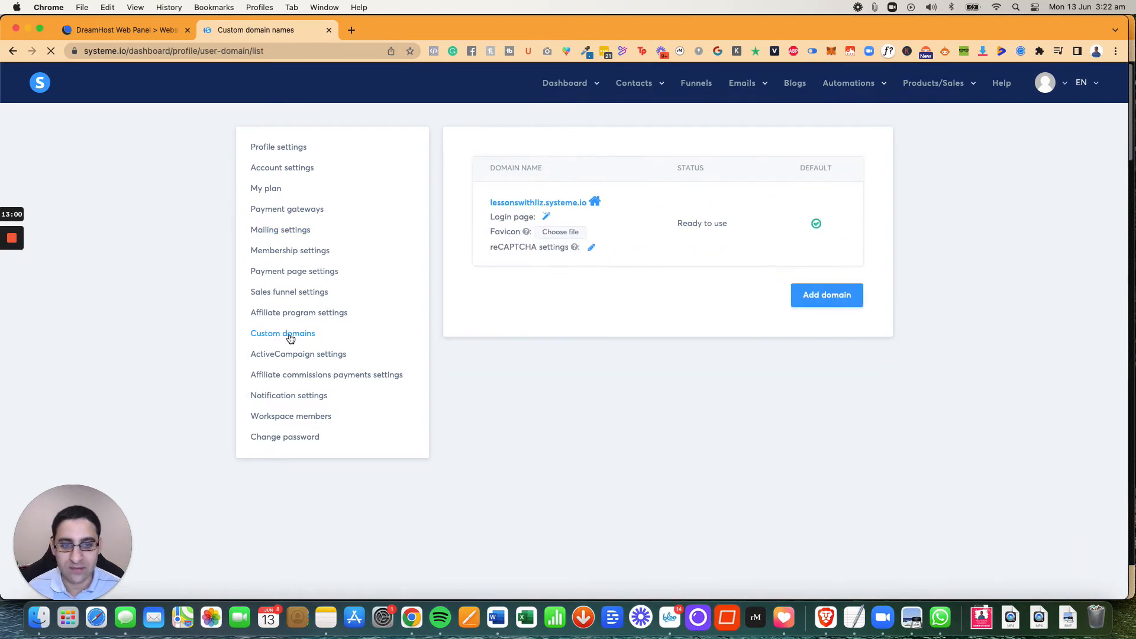
click(817, 293)
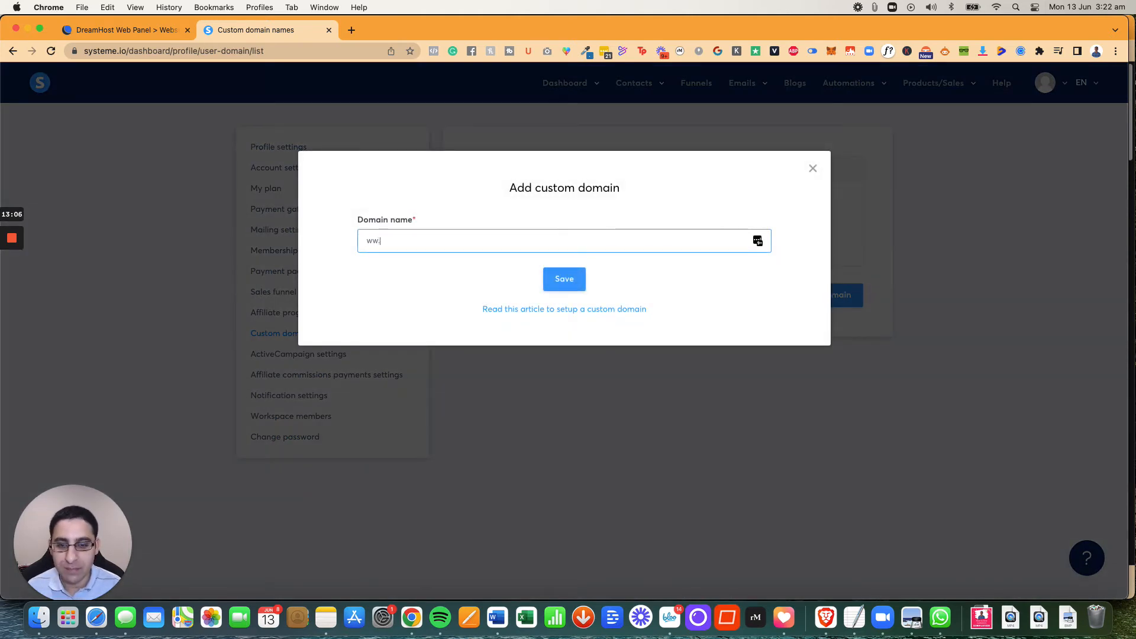
click(129, 34)
scroll(414, 215, up, 5)
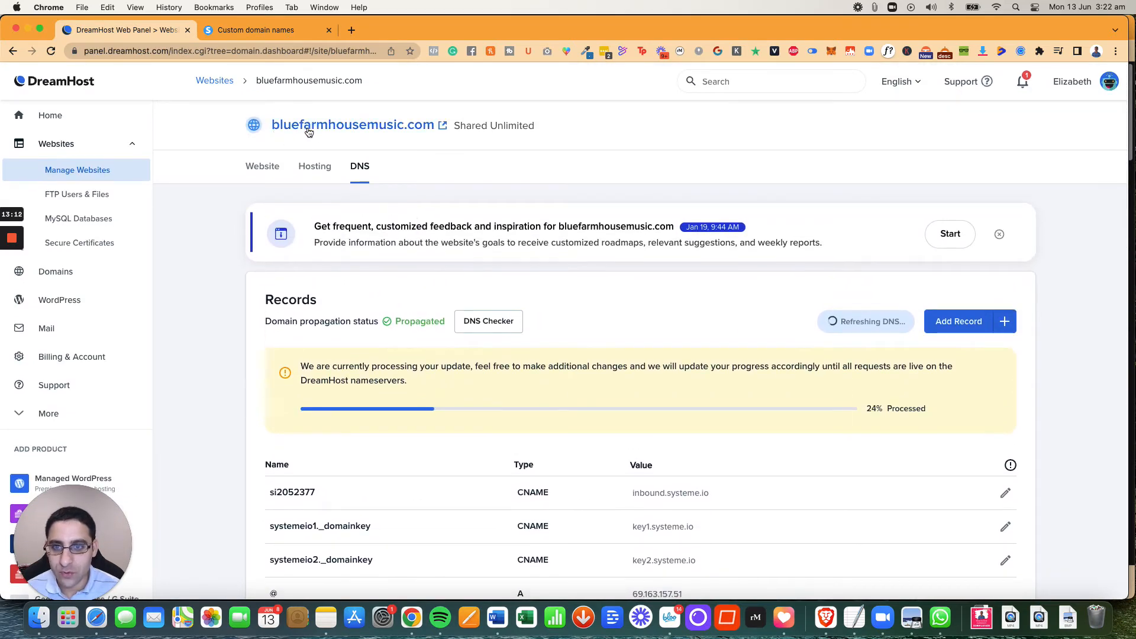
right_click(307, 128)
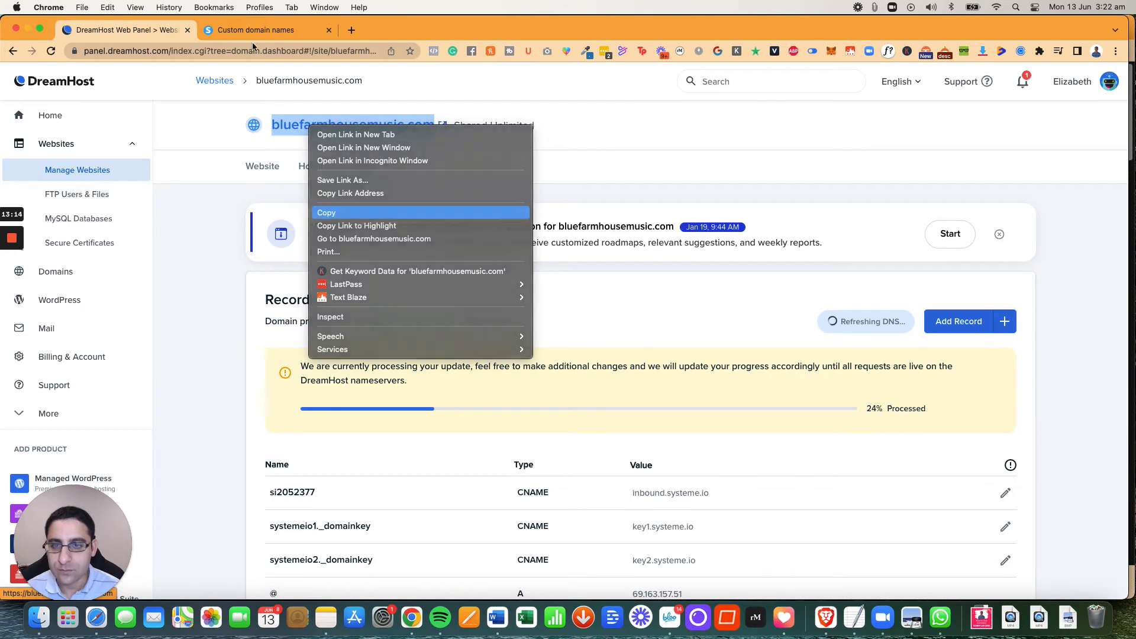
click(326, 213)
click(254, 30)
key(super+v)
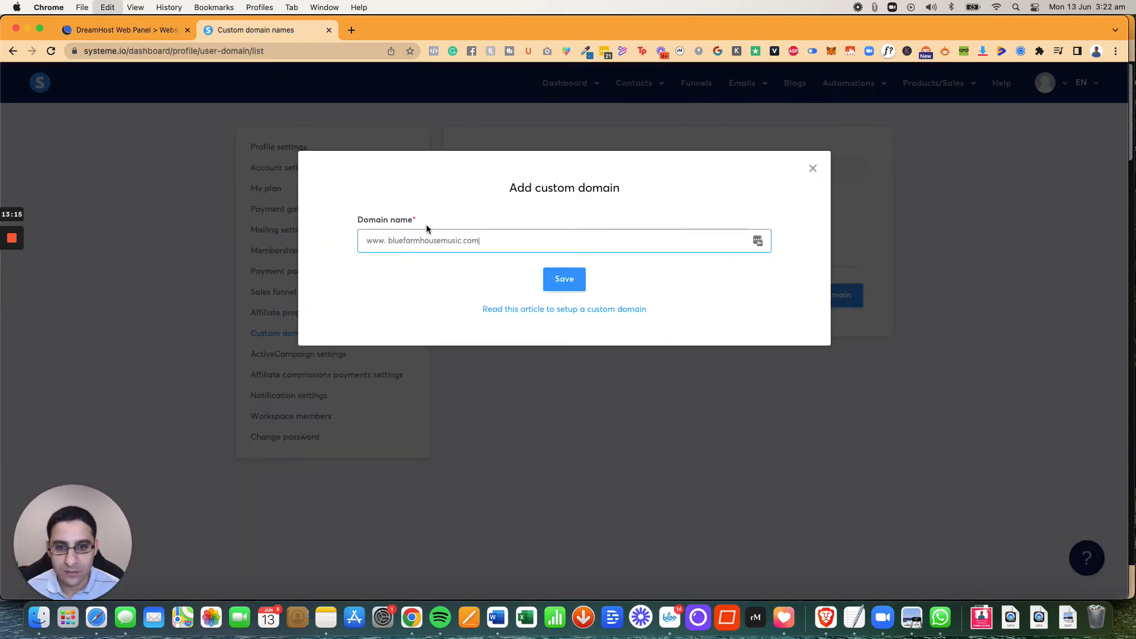
click(391, 239)
key(BackSpace)
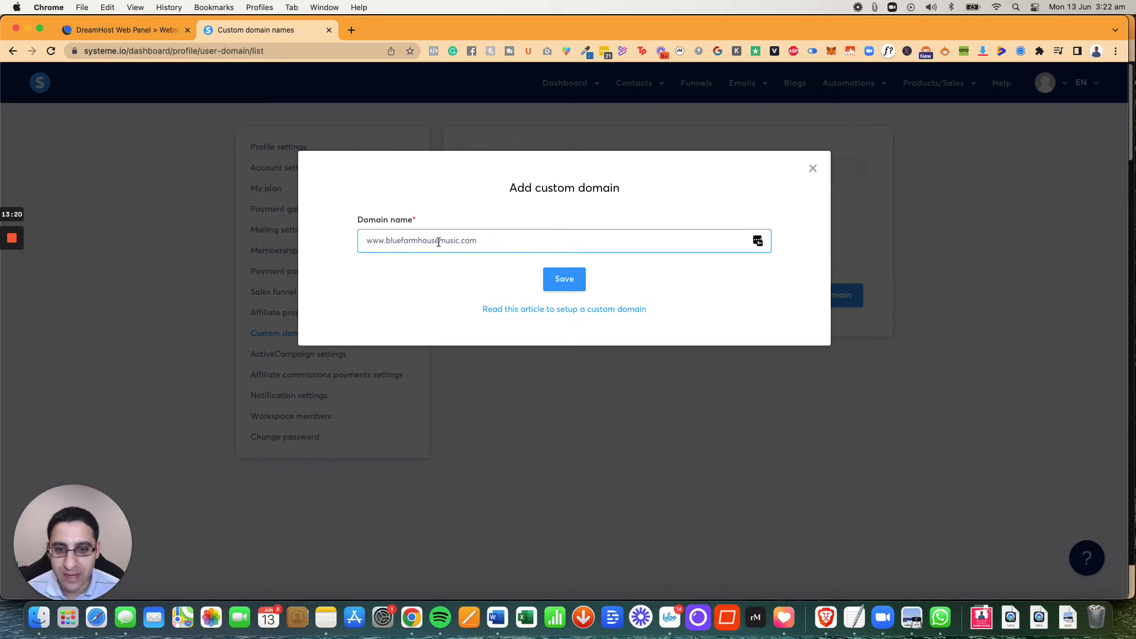
mouse_move(18, 296)
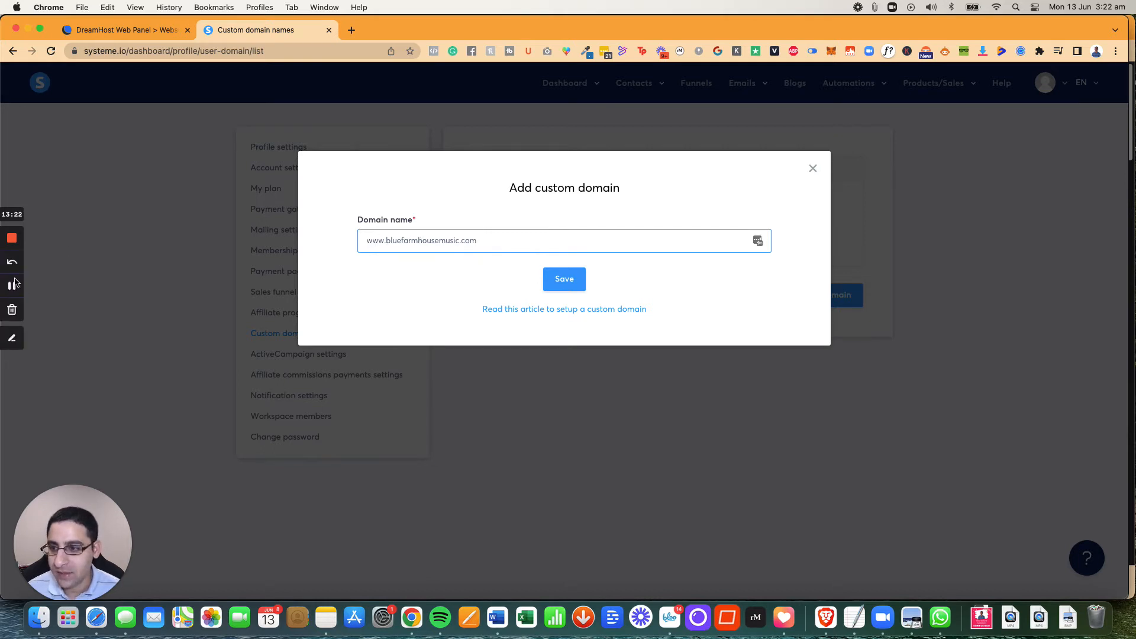
click(18, 337)
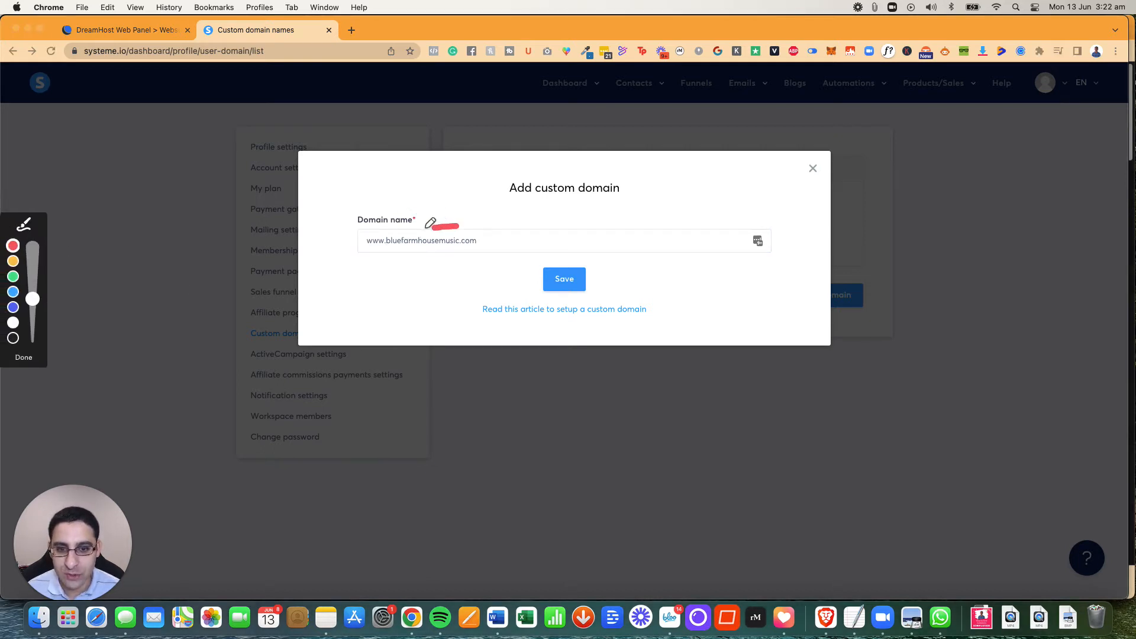
mouse_move(431, 223)
mouse_down()
mouse_move(343, 234)
mouse_move(465, 251)
mouse_move(494, 222)
mouse_move(447, 223)
mouse_up()
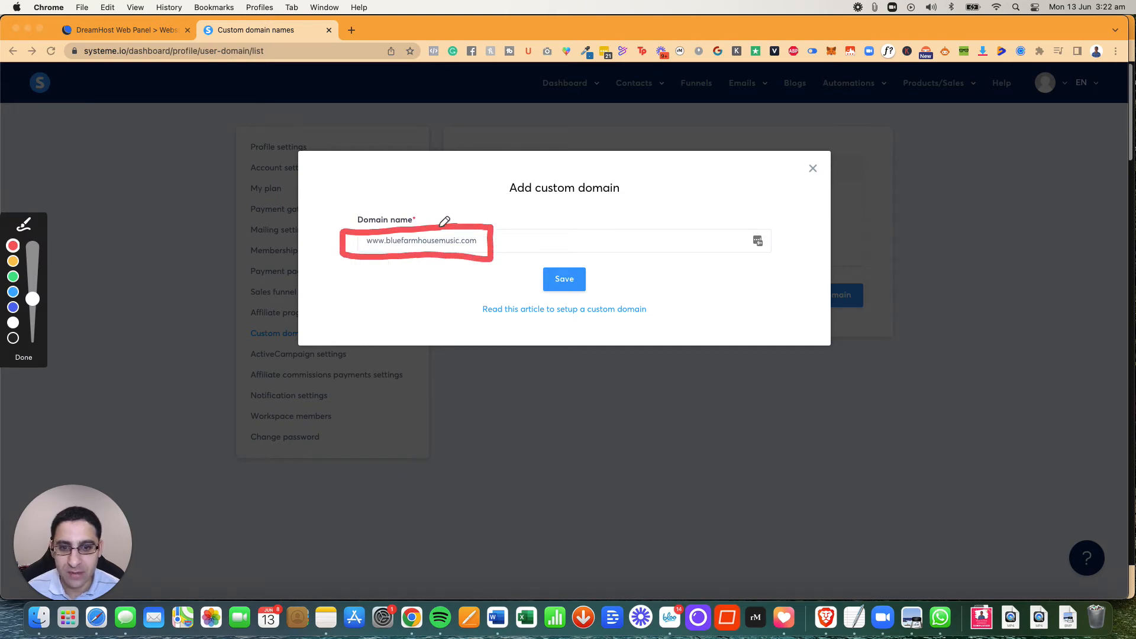
key(Escape)
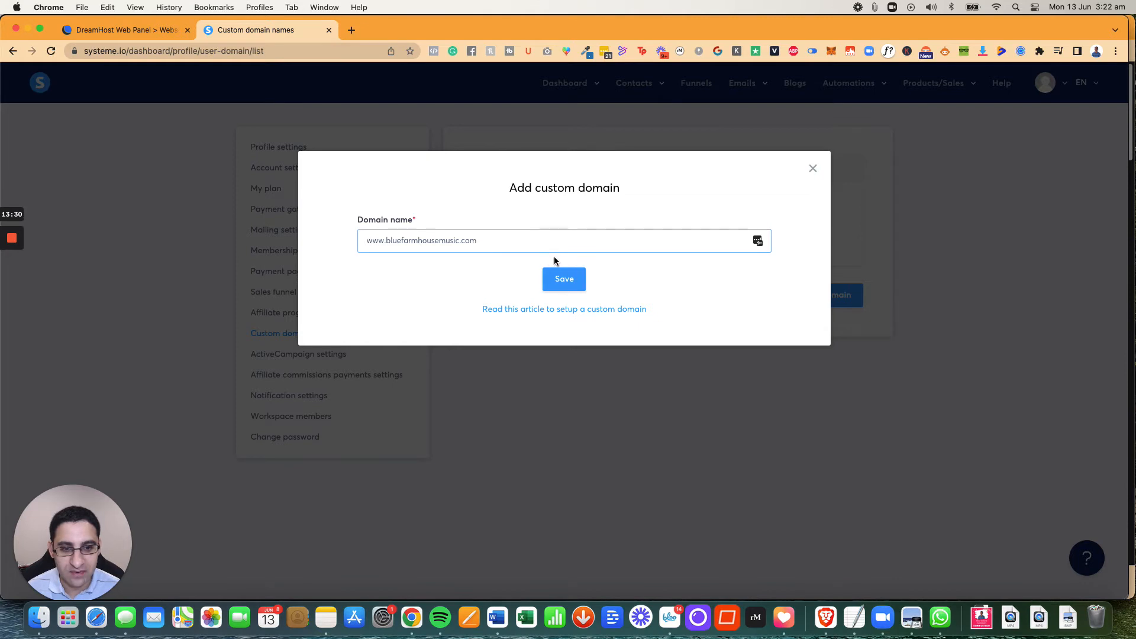
mouse_move(14, 307)
click(15, 335)
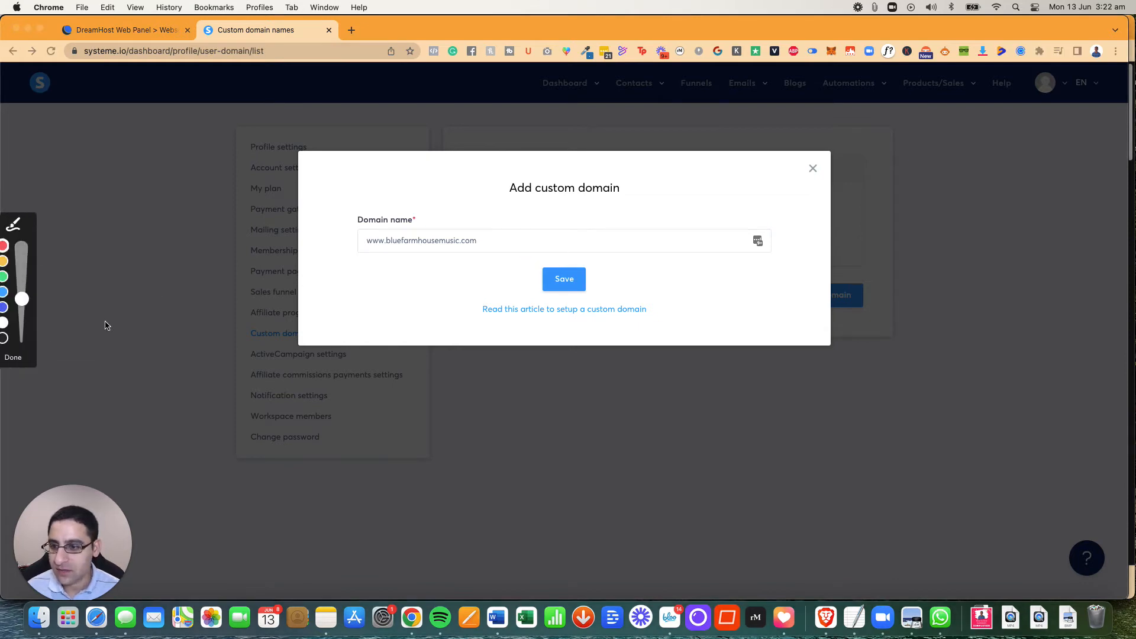
mouse_move(577, 259)
mouse_down()
mouse_move(528, 254)
mouse_move(541, 288)
mouse_move(608, 290)
mouse_move(579, 252)
mouse_move(558, 249)
mouse_up()
click(24, 358)
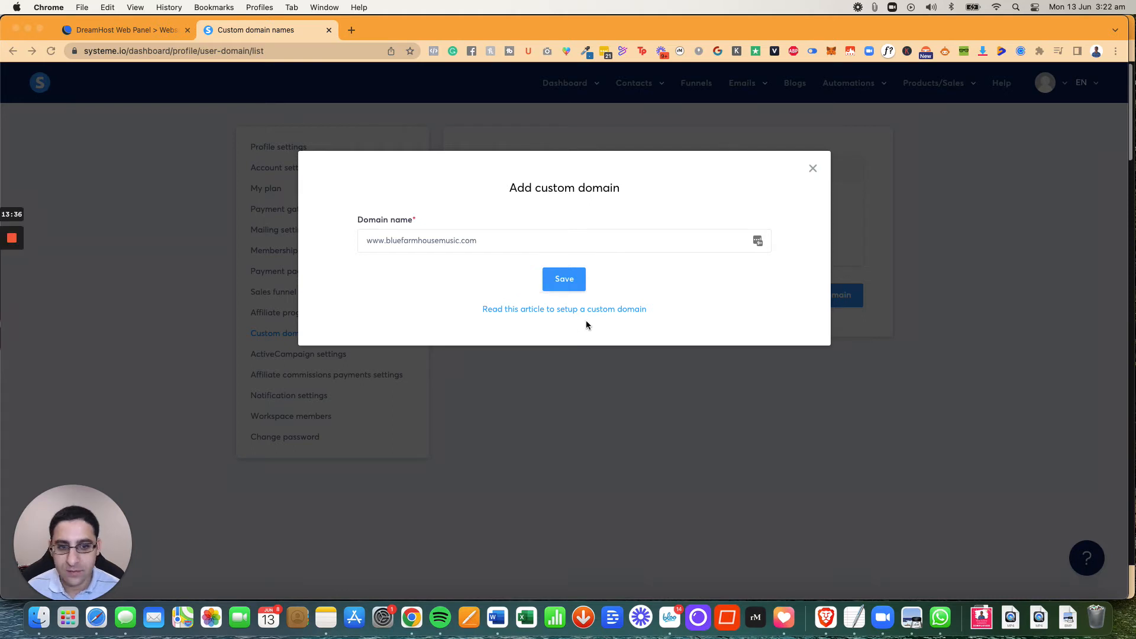
Step: Save the custom domain in Systeme.io and copy the first CNAME record's target, d2xy1amc1x145z.cloudfront.net
click(564, 284)
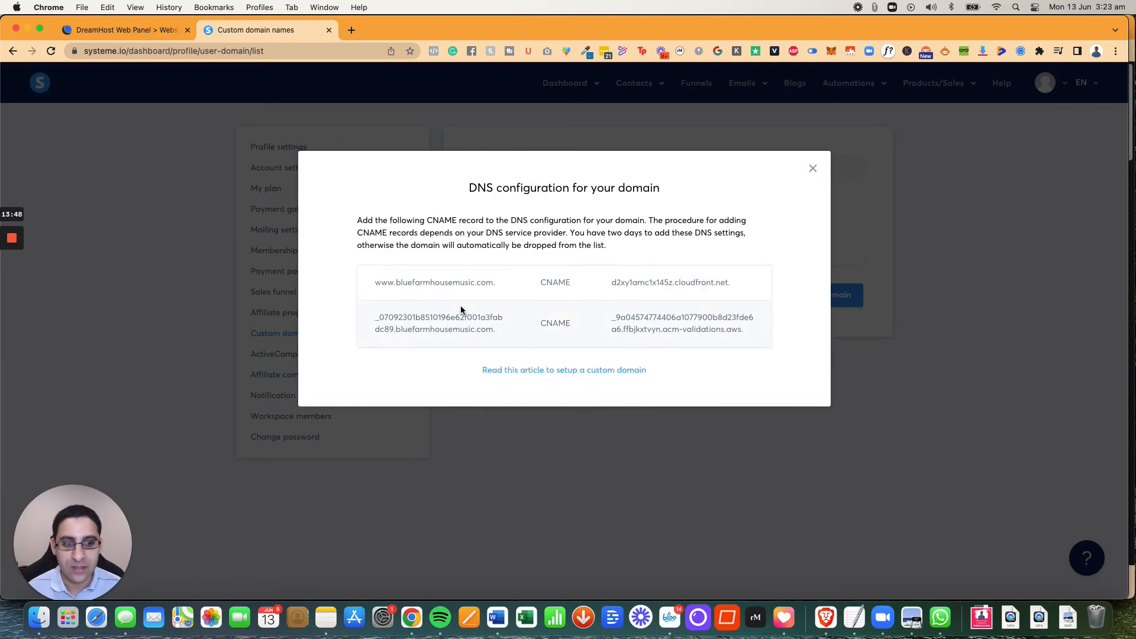
drag(611, 284, 732, 285)
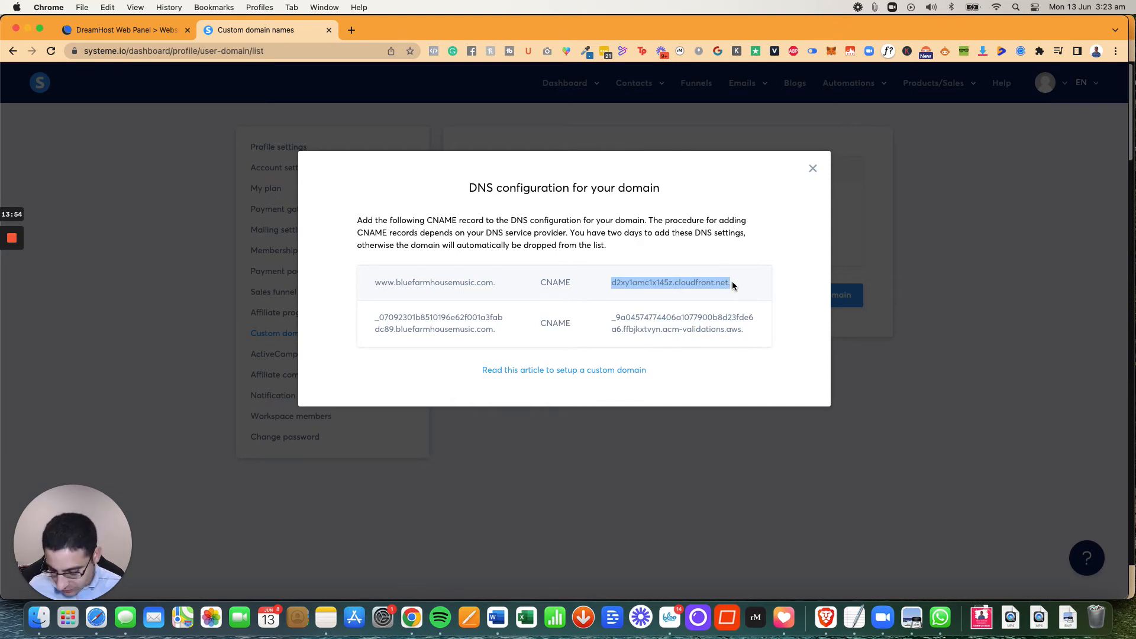
right_click(713, 283)
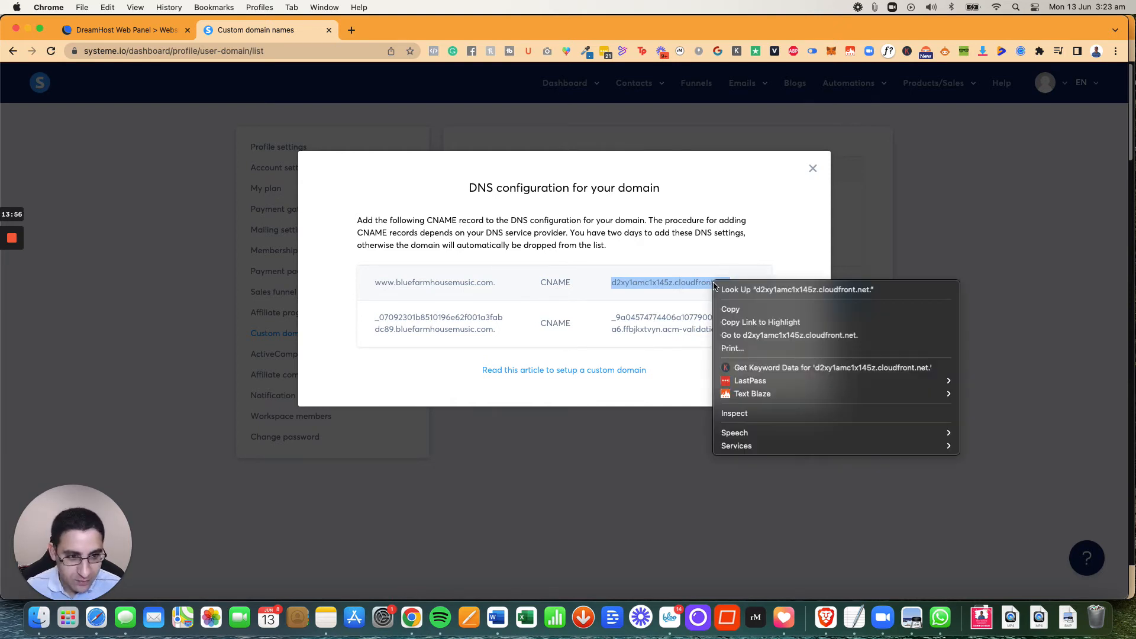
click(734, 309)
Step: Start a new CNAME record for bluefarmhousemusic.com in DreamHost and point it to d2xy1amc1x145z.cloudfront.net
click(122, 30)
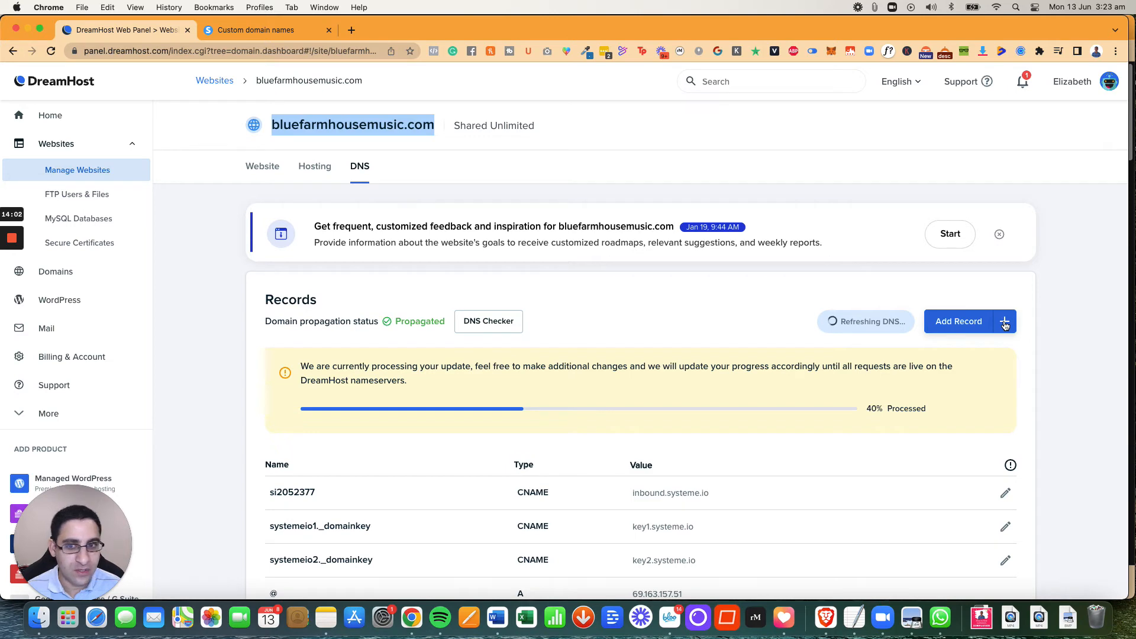
click(1005, 323)
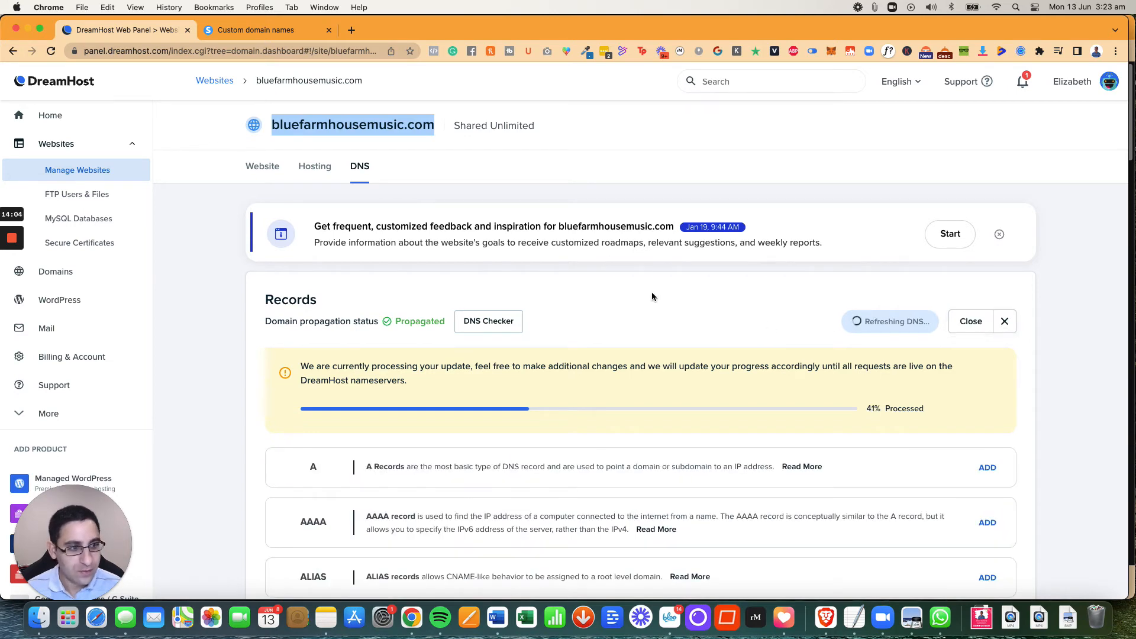
scroll(651, 291, down, 5)
click(428, 365)
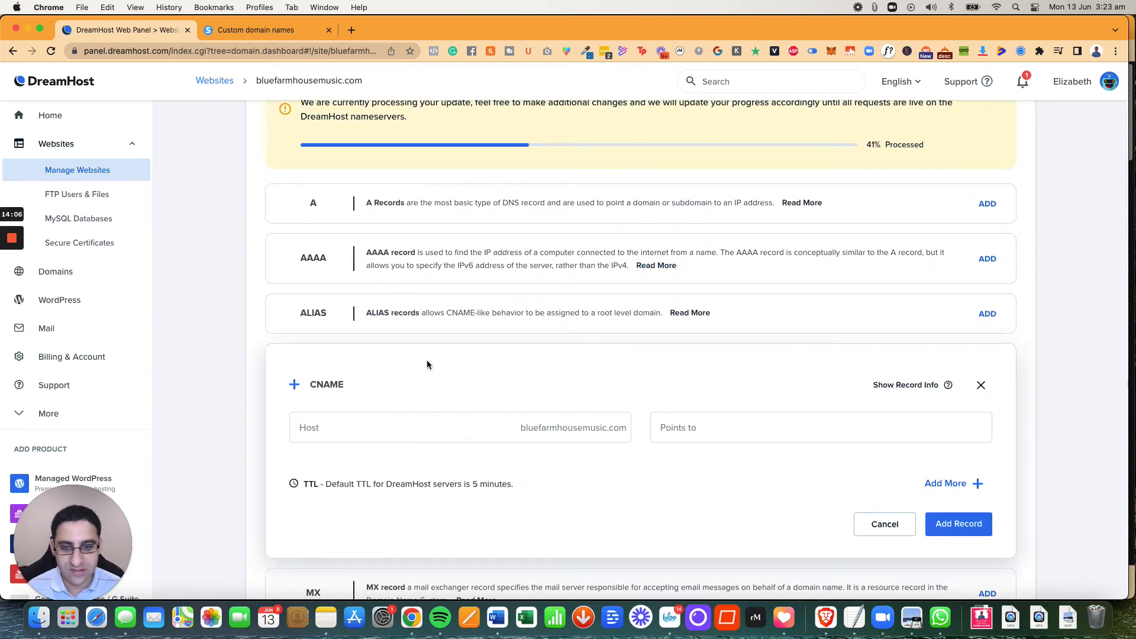
click(434, 417)
click(714, 432)
click(706, 428)
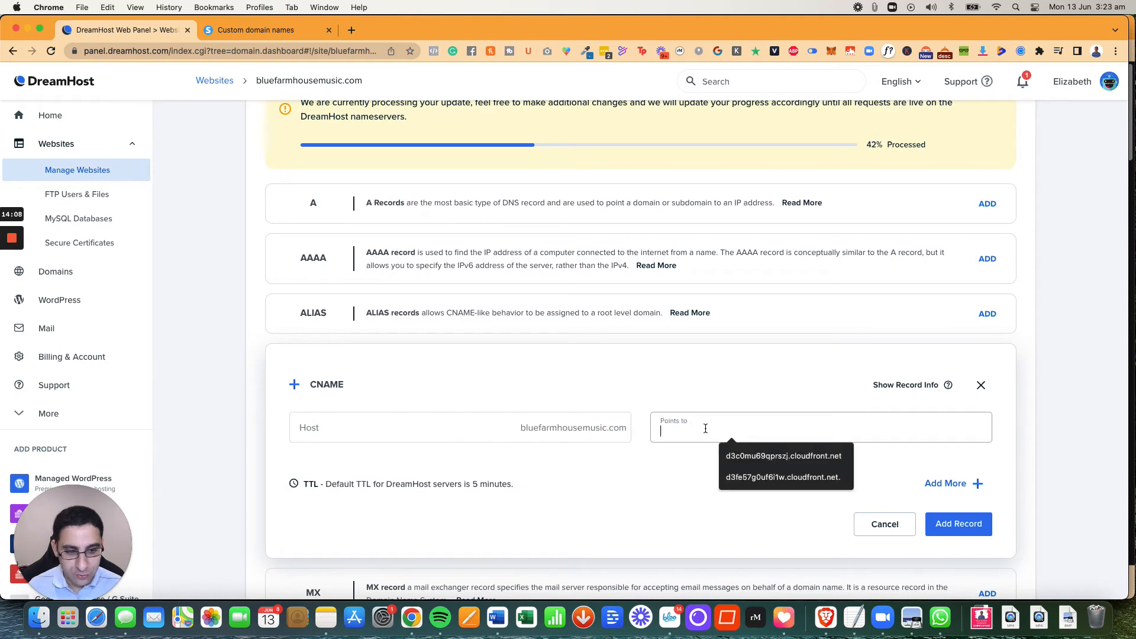
right_click(672, 431)
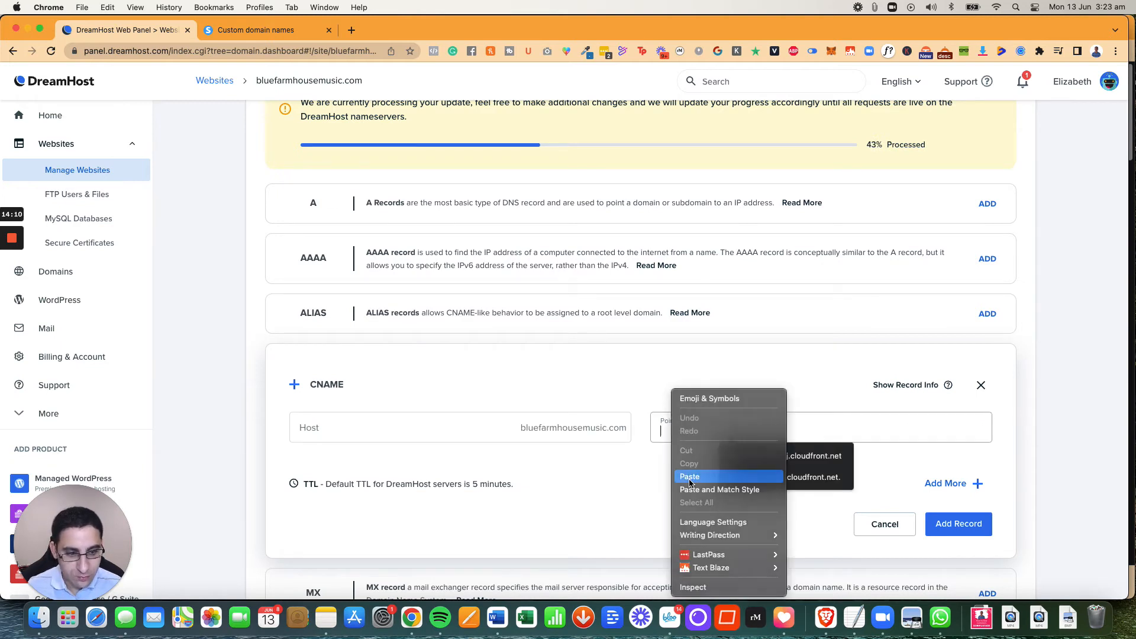
click(675, 468)
Step: Set the CNAME record's host to www and check it against the first record name in Systeme.io
click(349, 426)
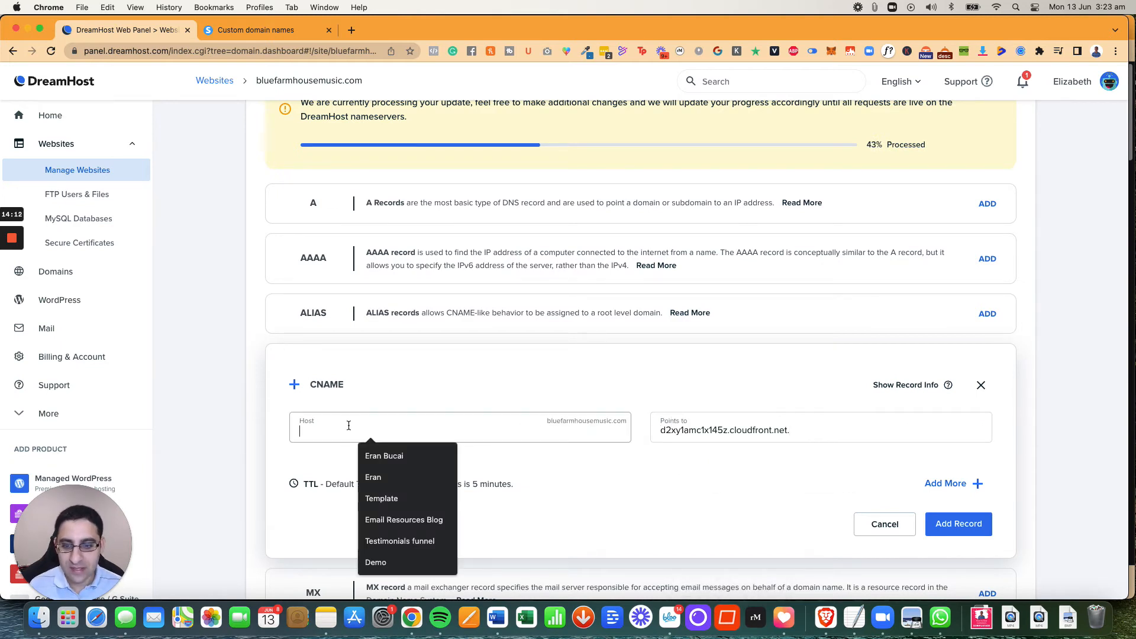
text(www)
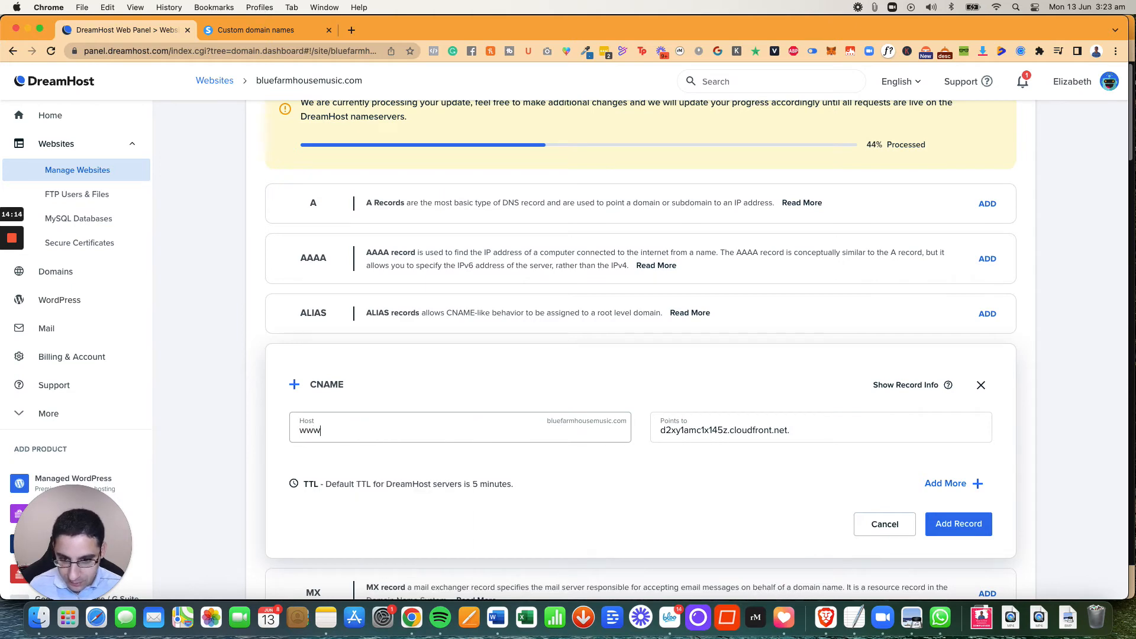
click(261, 35)
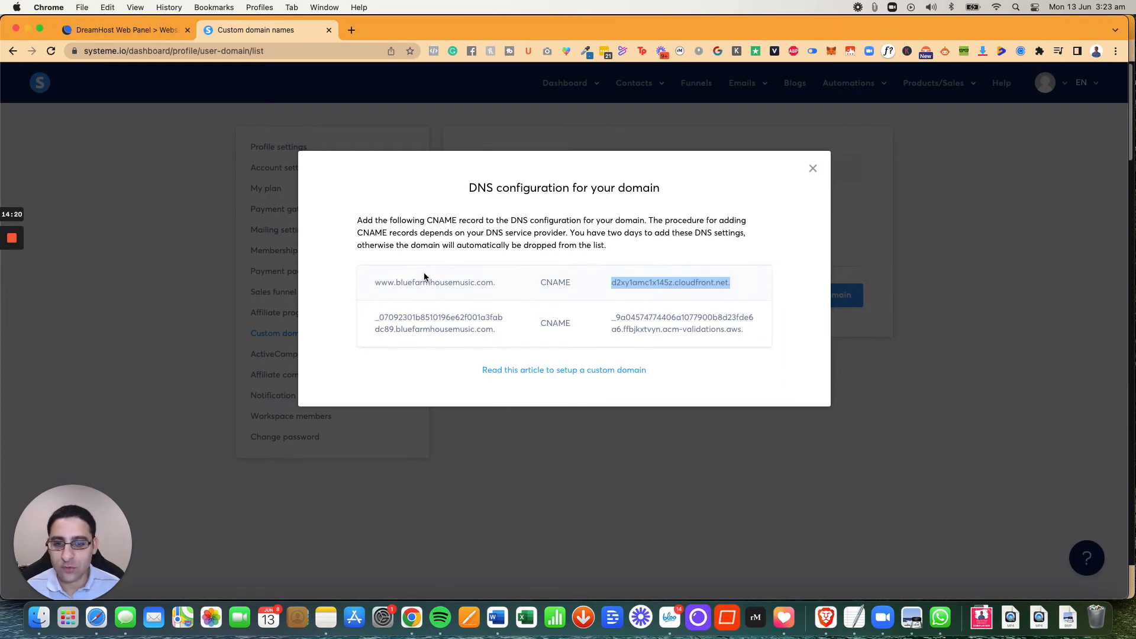
drag(375, 282, 392, 284)
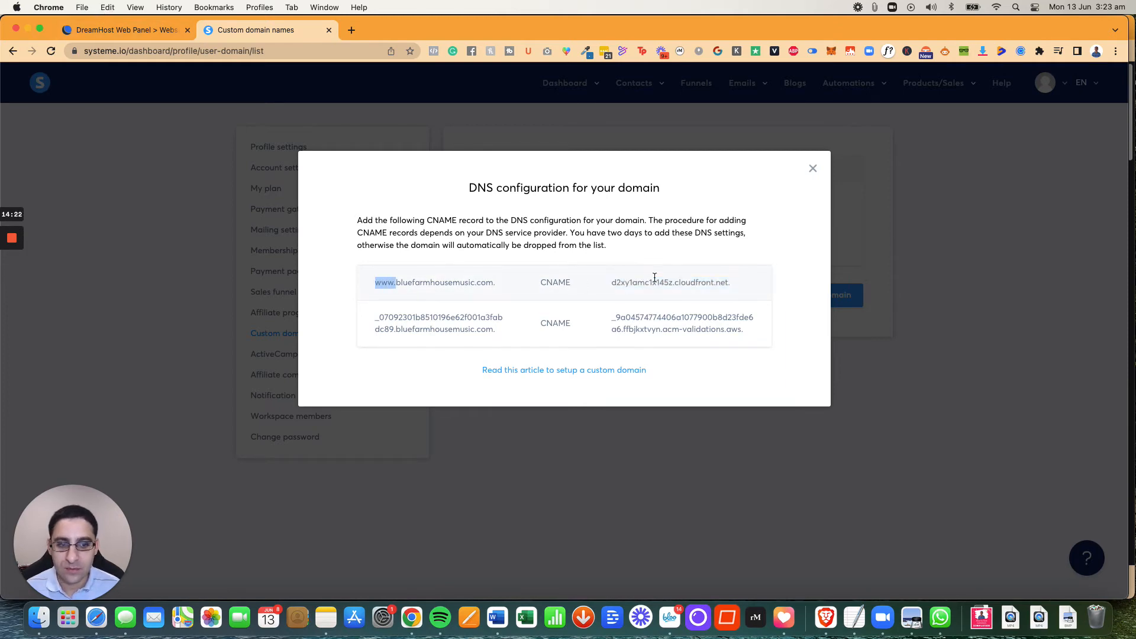
click(113, 32)
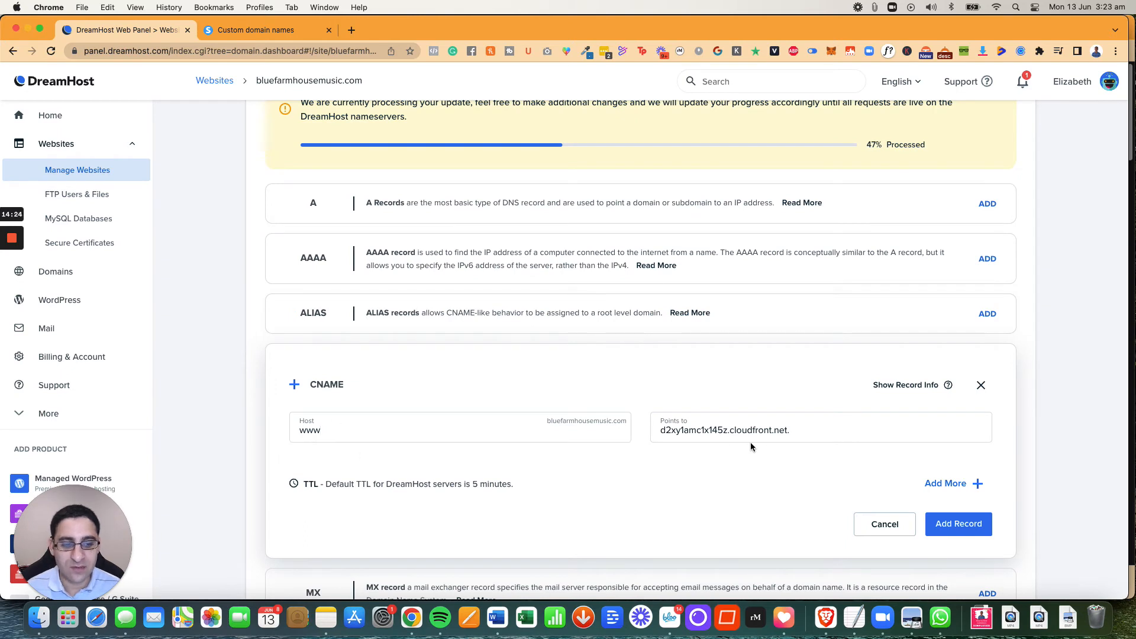
Step: Add a second CNAME entry in DreamHost with the second Systeme.io record's name, without the domain part, as its host
click(945, 484)
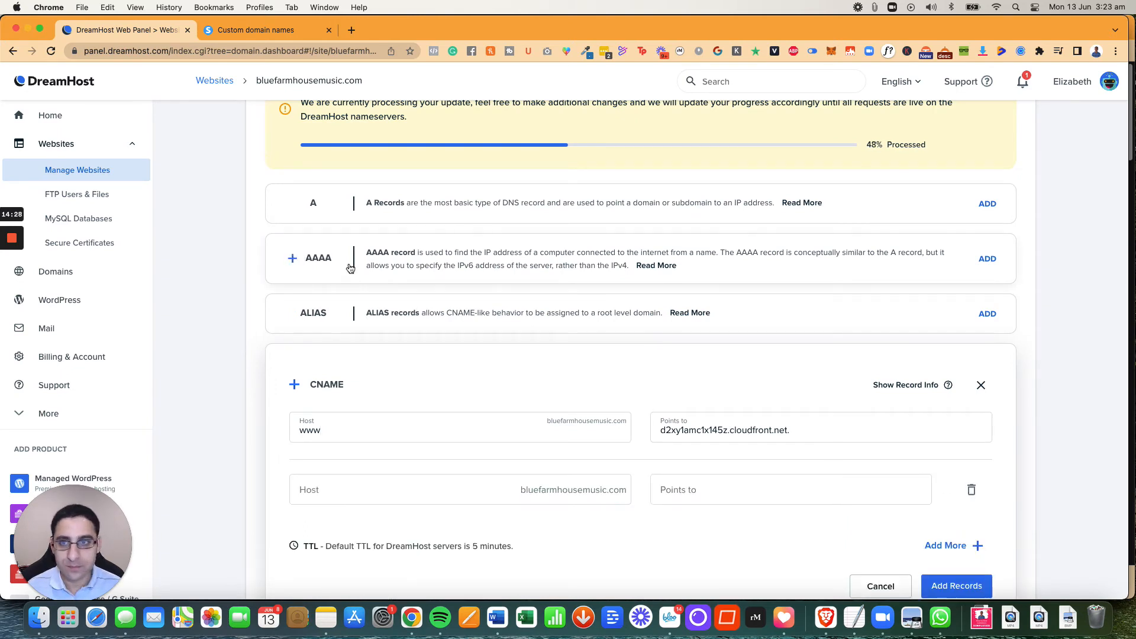
click(260, 32)
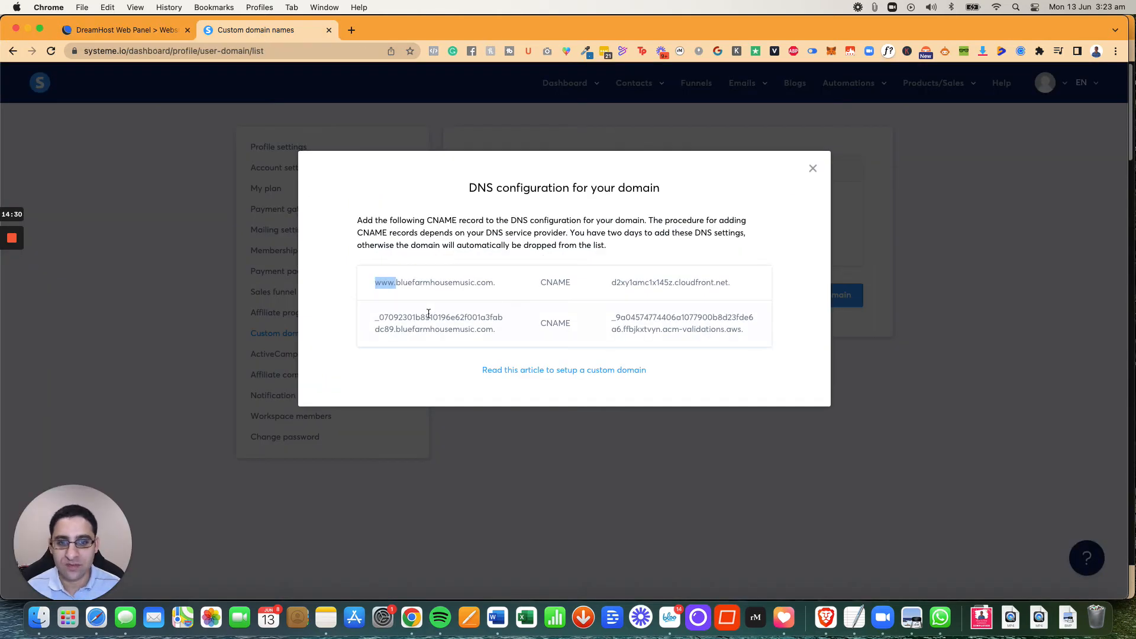
drag(376, 317, 409, 341)
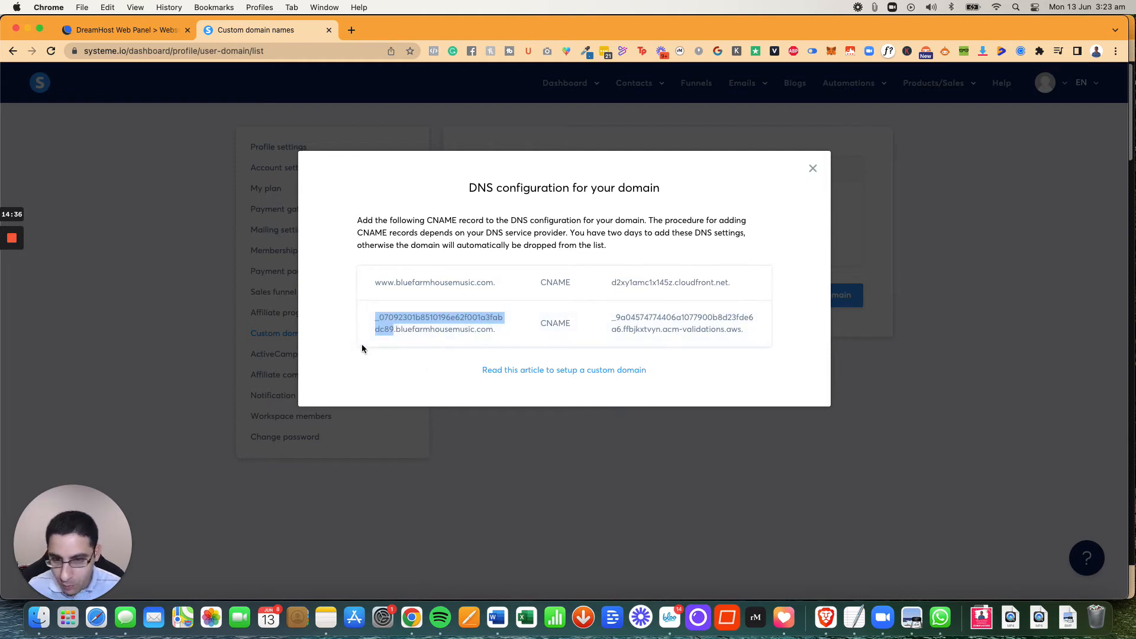
right_click(386, 332)
click(394, 355)
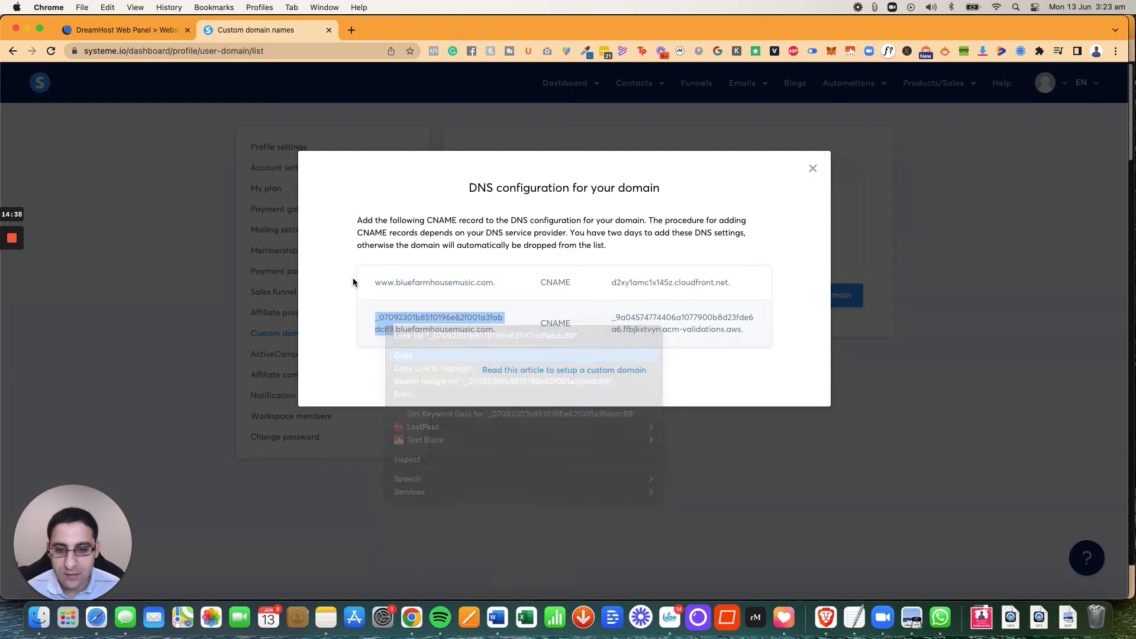
click(135, 31)
click(317, 493)
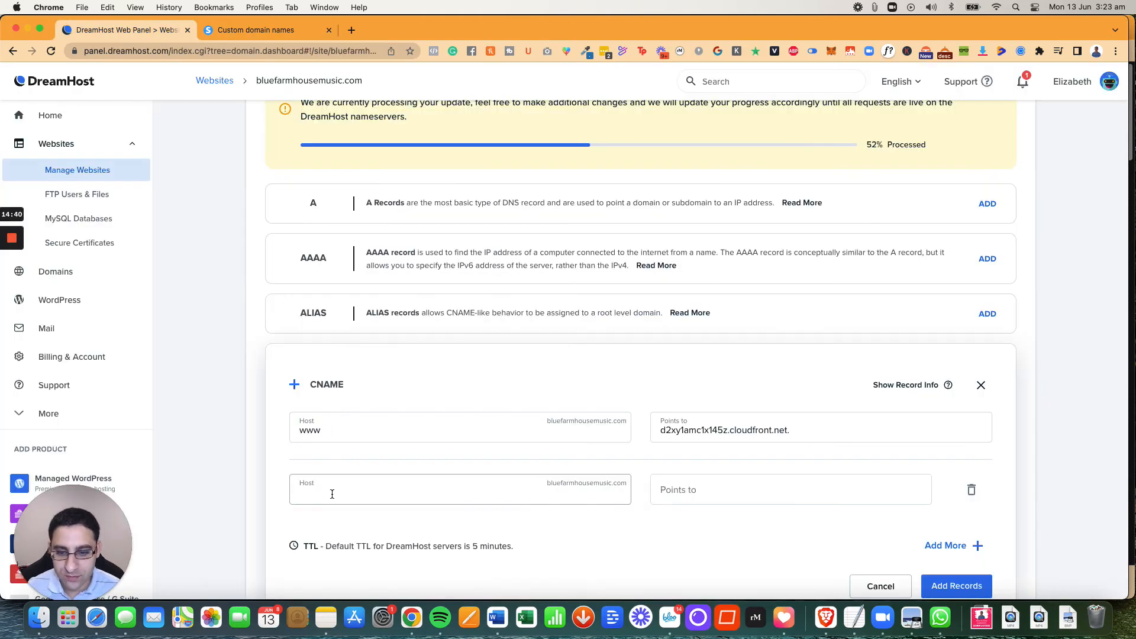
right_click(318, 493)
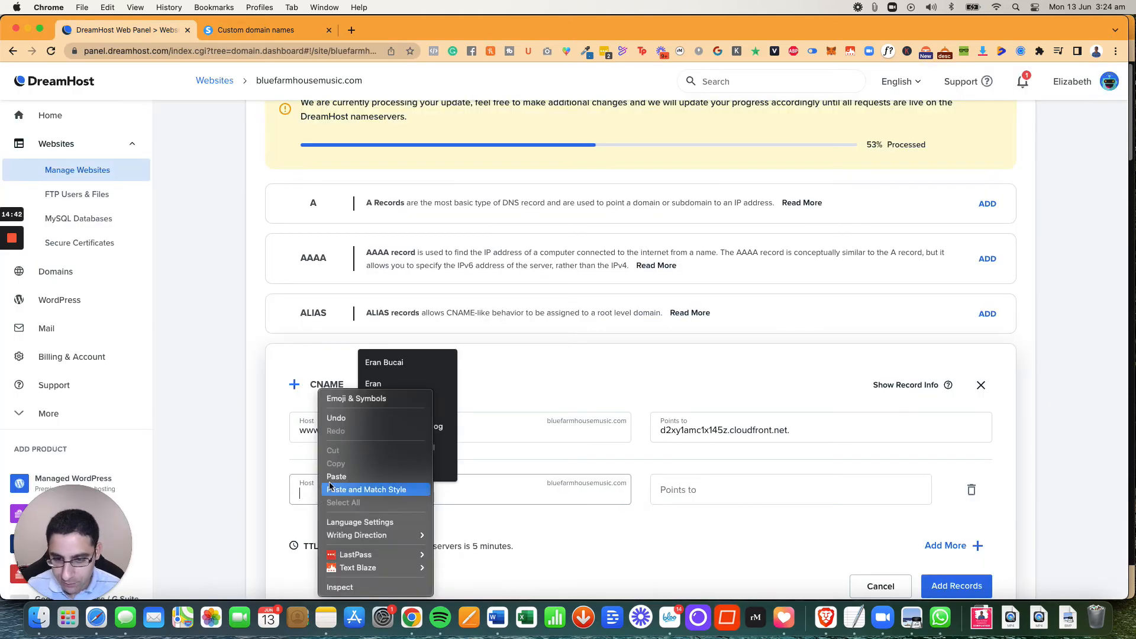
click(331, 477)
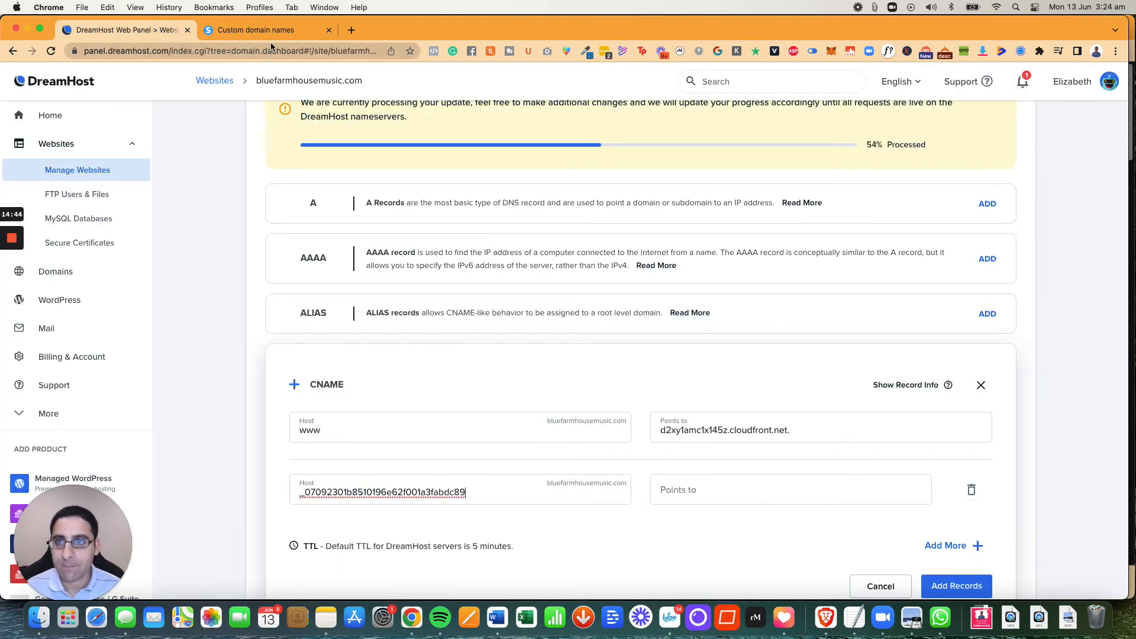
Step: Copy the second record's acm-validations.aws target from Systeme.io and point the second CNAME entry in DreamHost to it
click(266, 31)
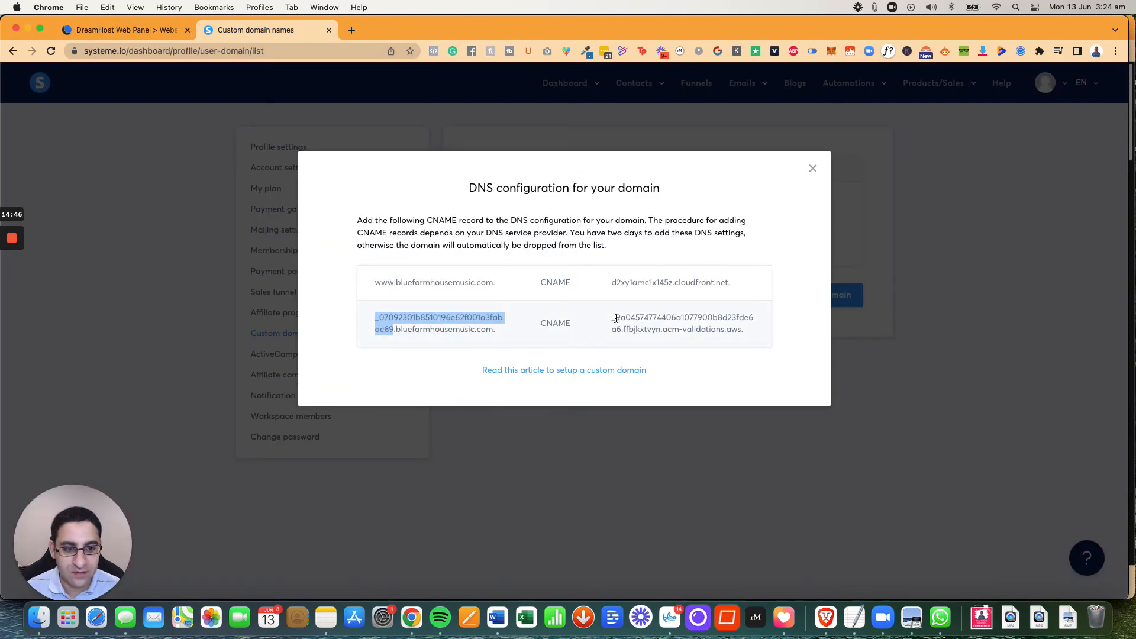
drag(613, 318, 743, 339)
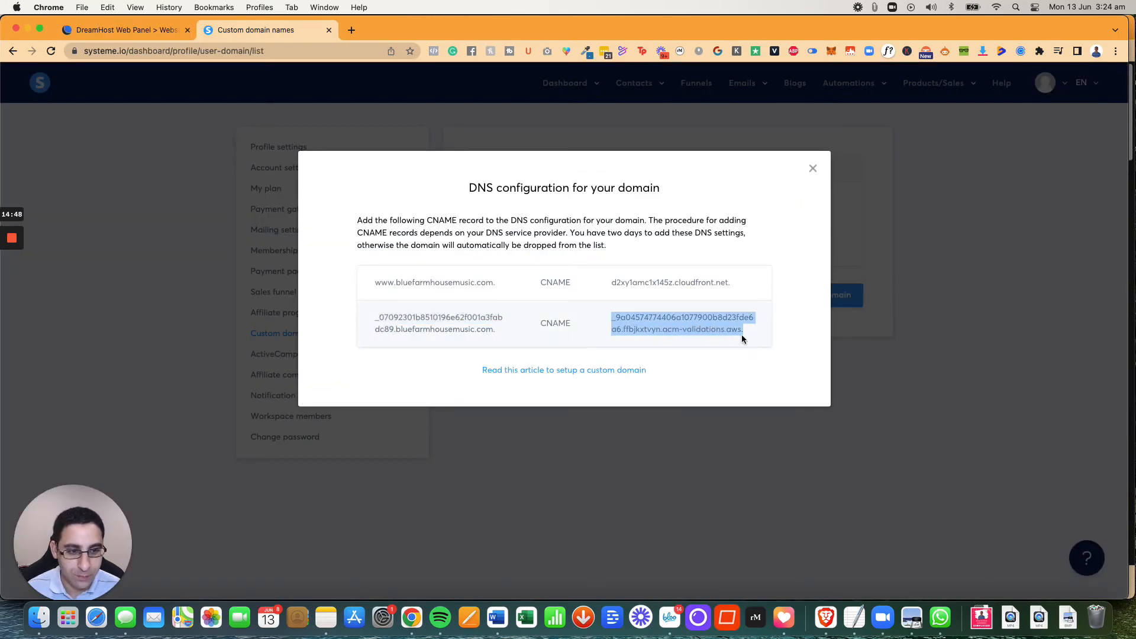
right_click(723, 330)
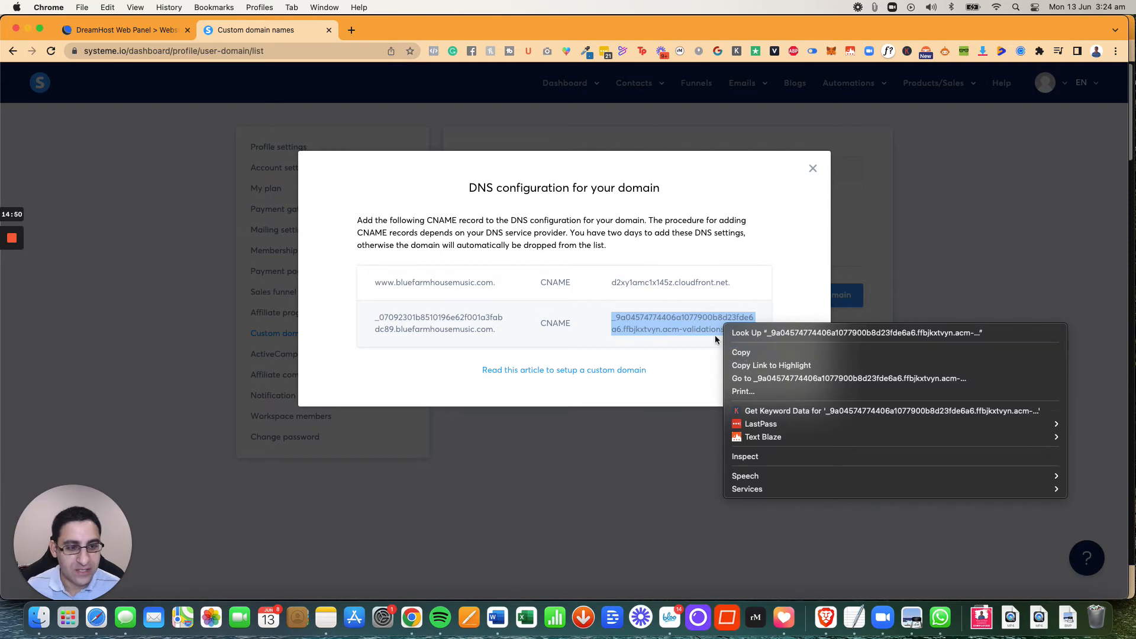
click(731, 349)
click(133, 31)
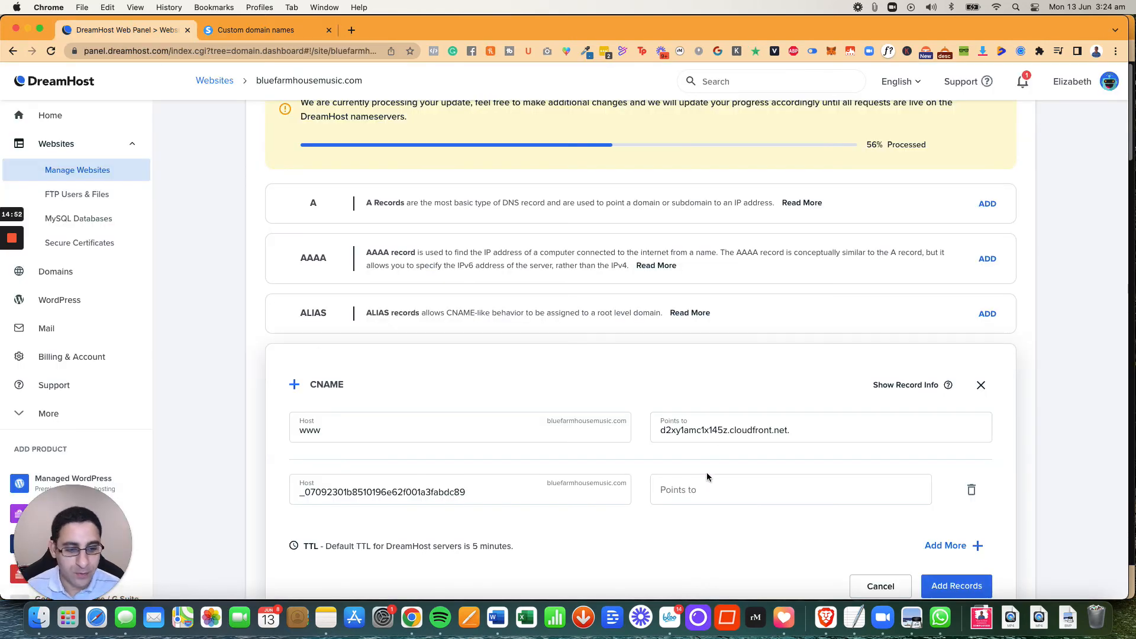
click(701, 491)
right_click(700, 491)
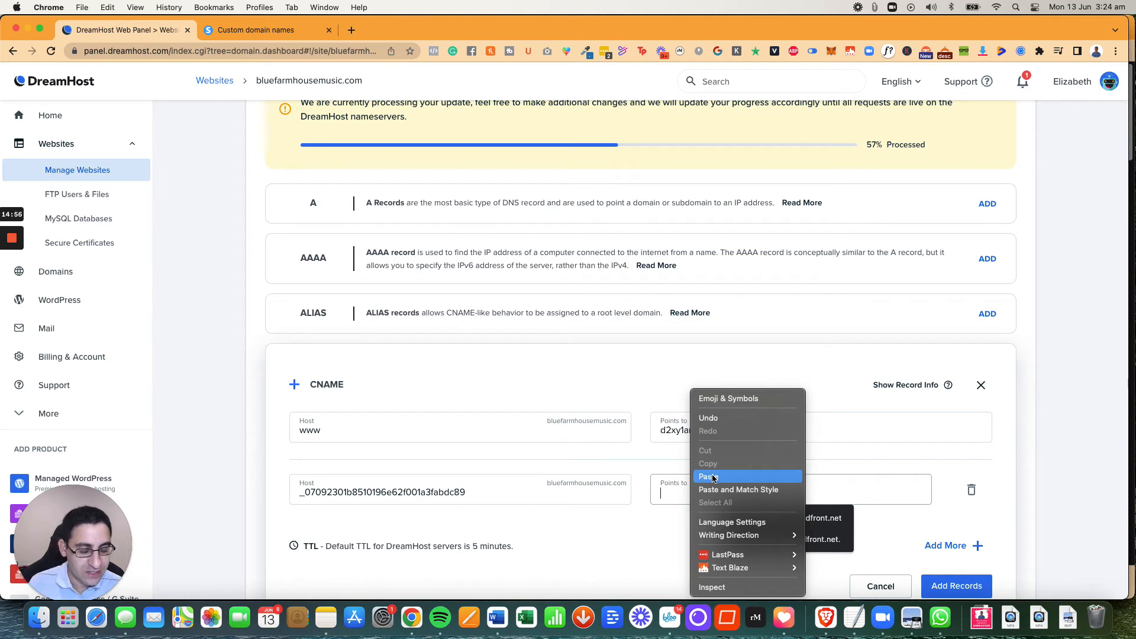
click(712, 477)
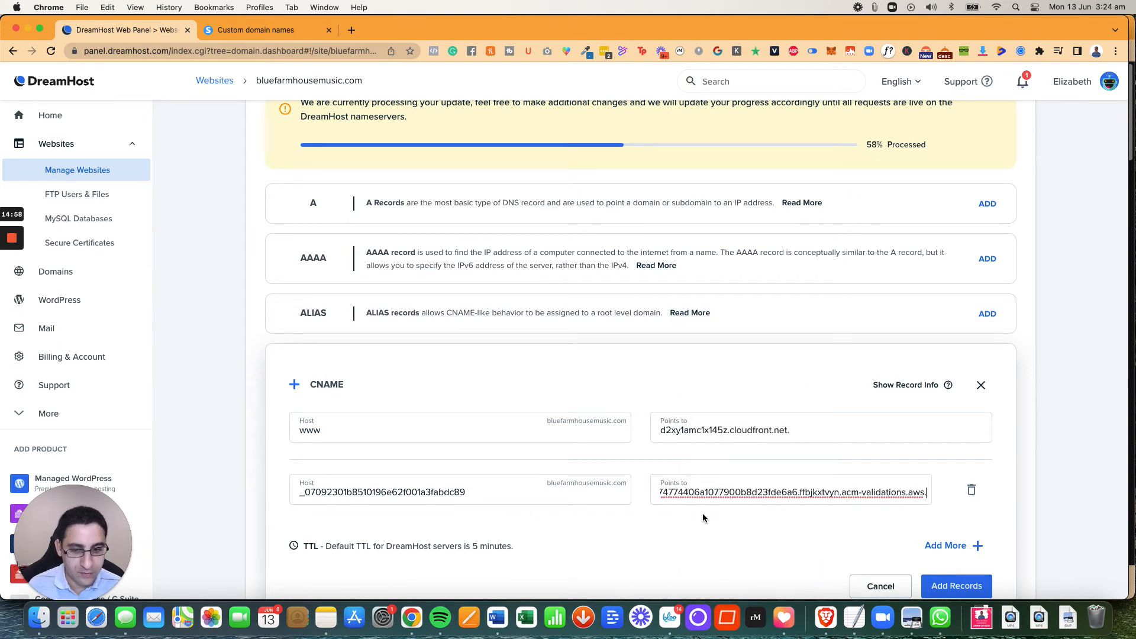
Step: Try to submit the two CNAME records to the DNS of bluefarmhousemusic.com
scroll(702, 513, down, 2)
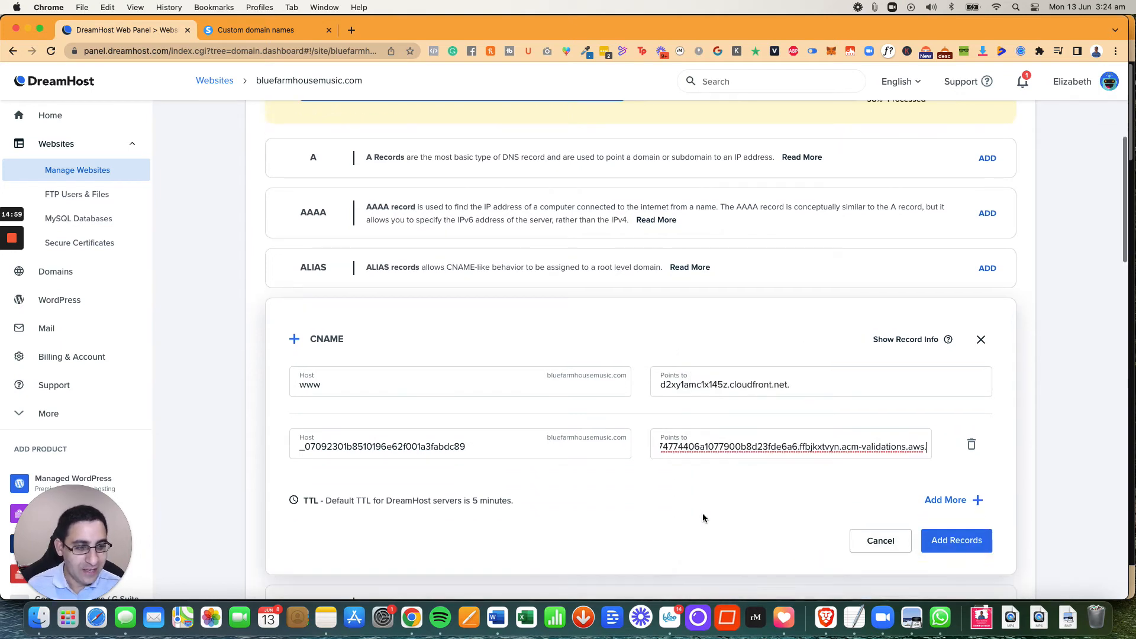
click(960, 549)
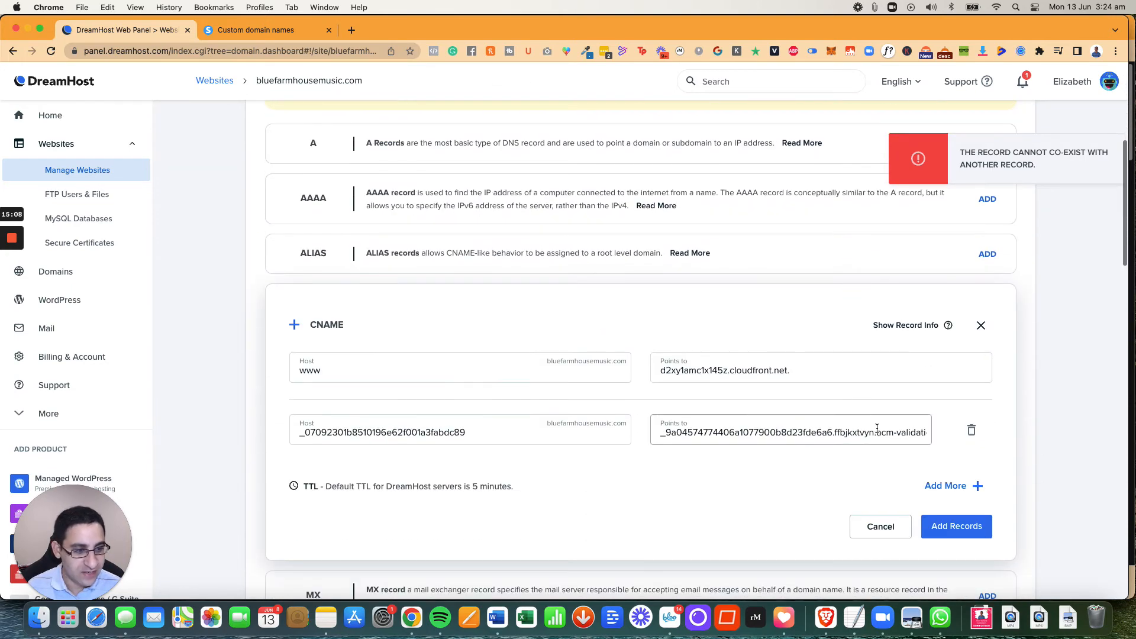
click(877, 427)
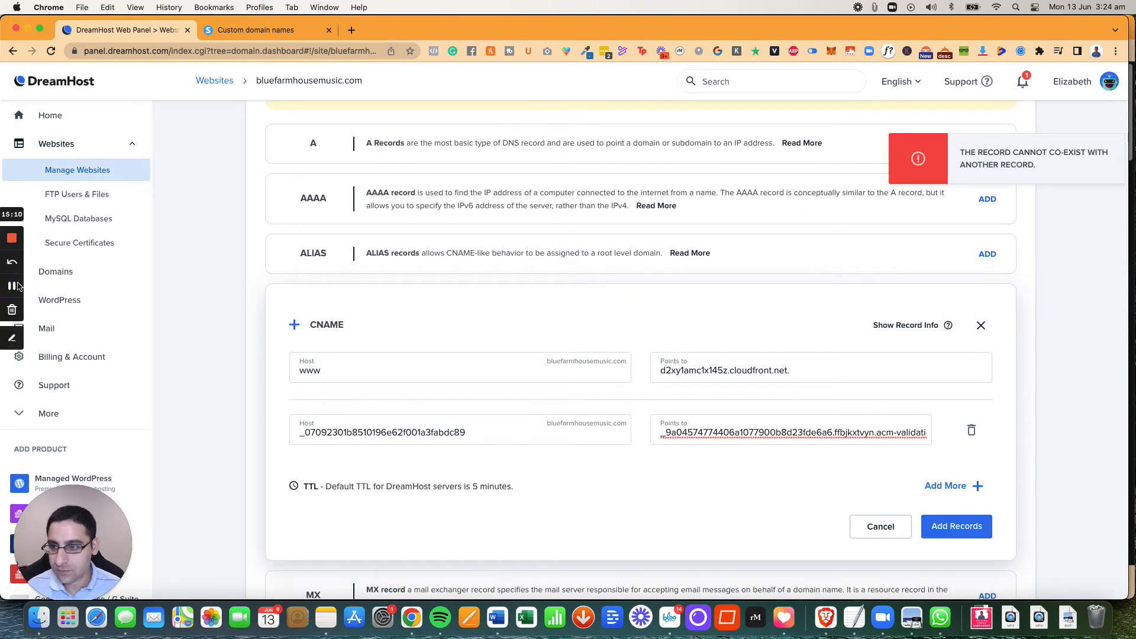
click(12, 286)
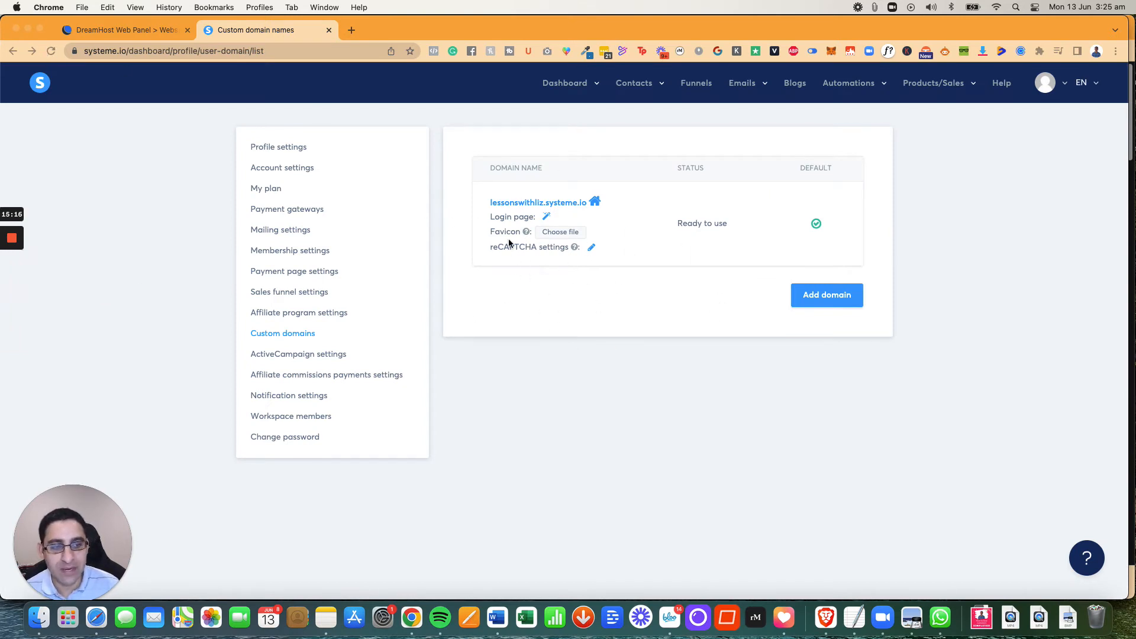
click(51, 53)
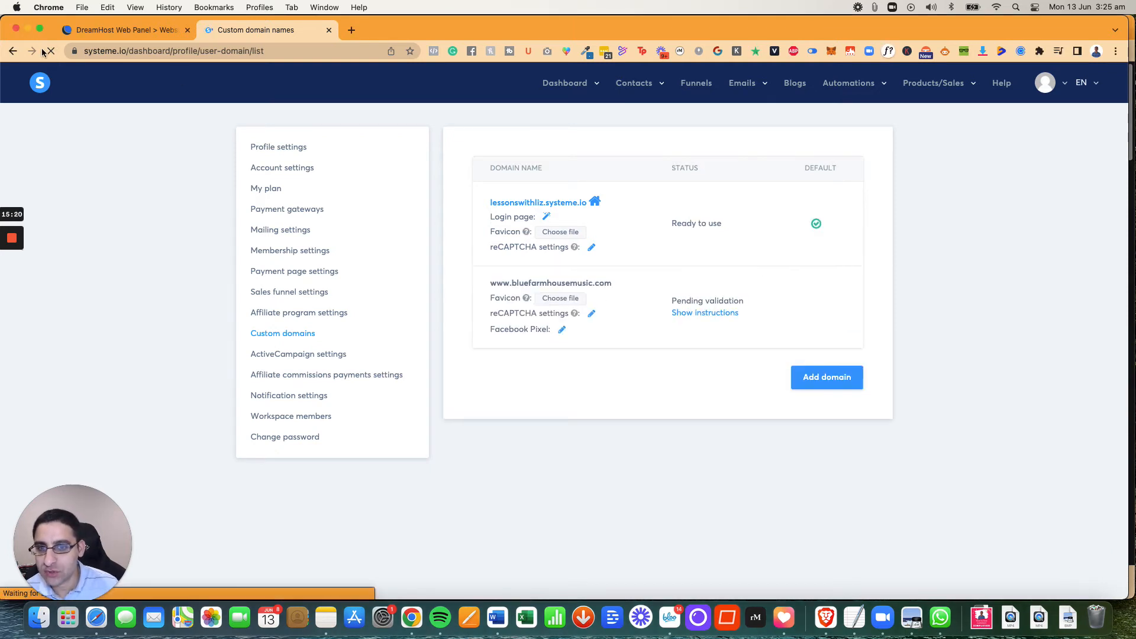
click(698, 316)
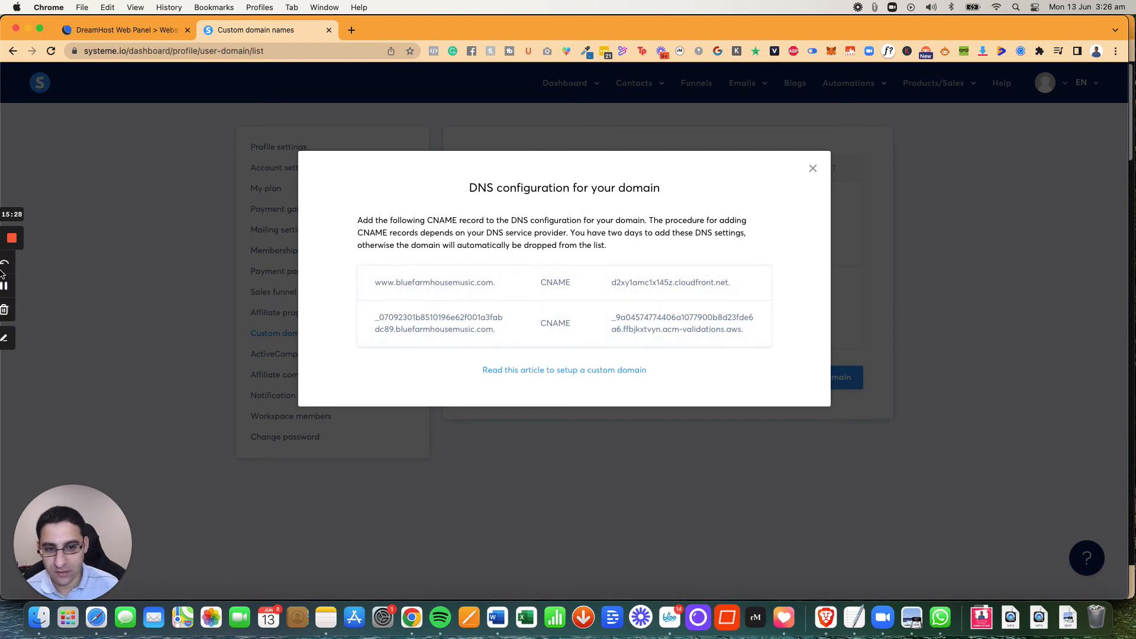
click(11, 286)
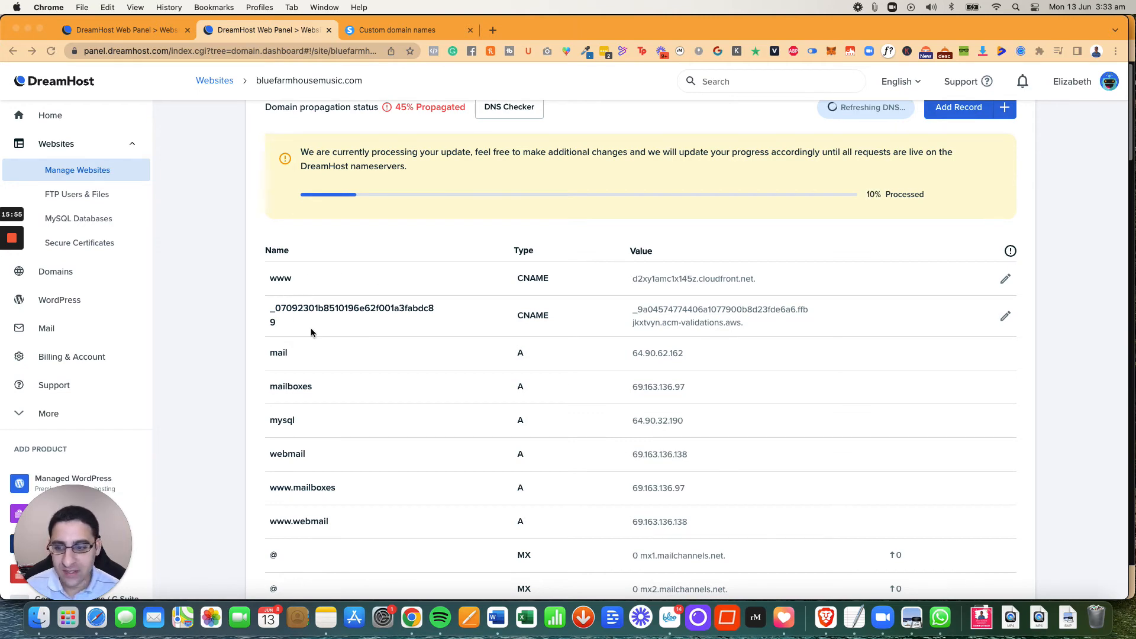
click(401, 31)
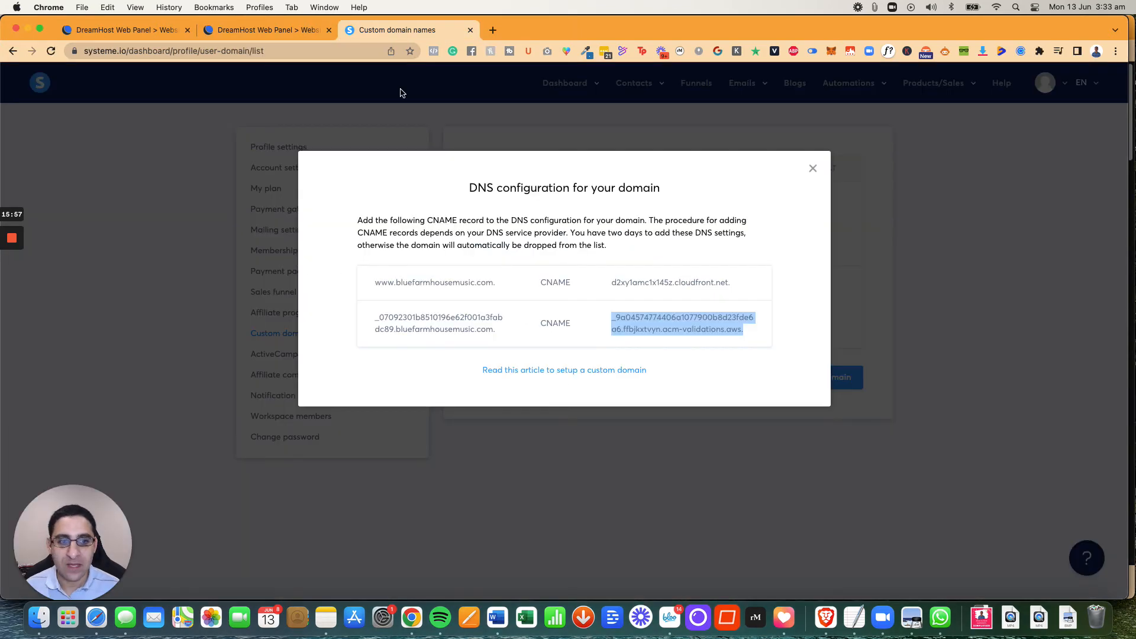
click(812, 168)
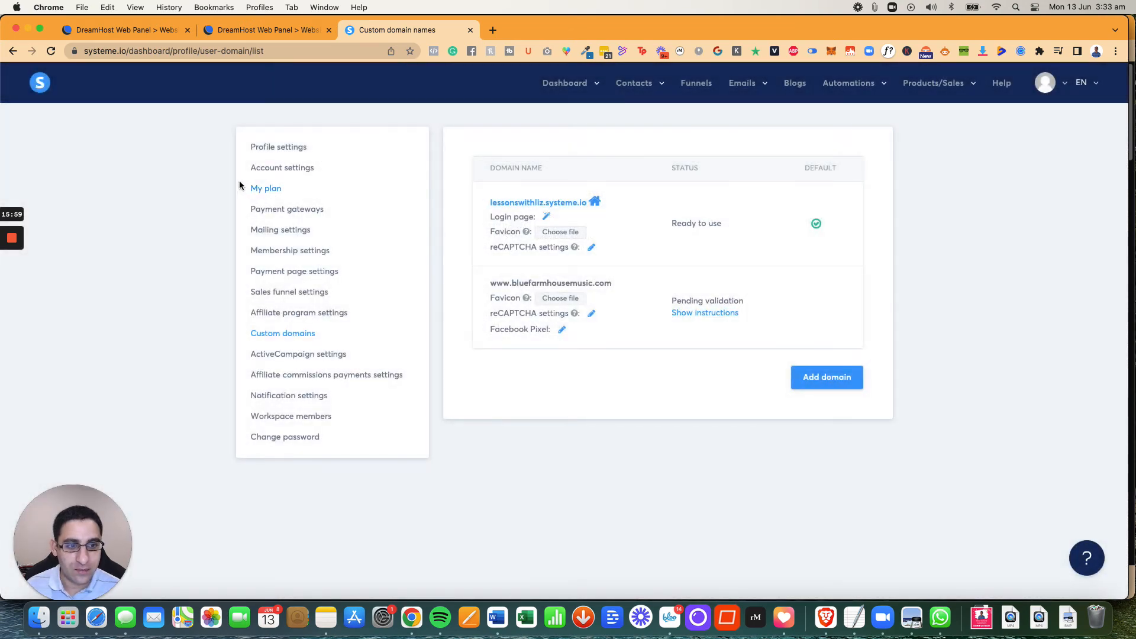
Step: Reload the custom domains list and open dnschecker.org in a new browser tab
click(51, 51)
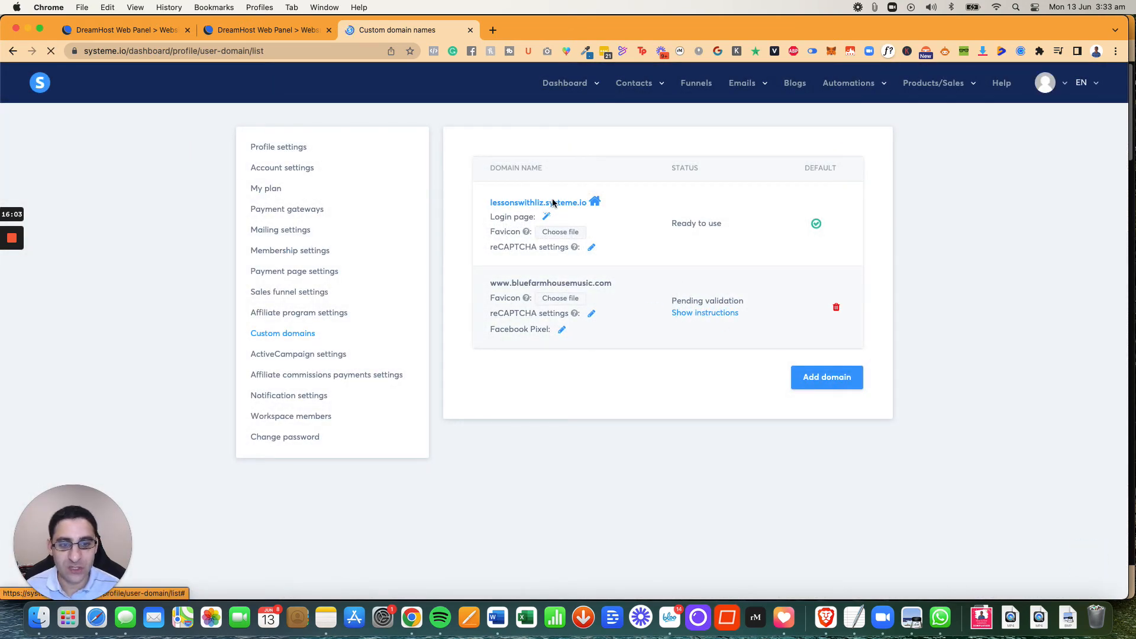
click(492, 30)
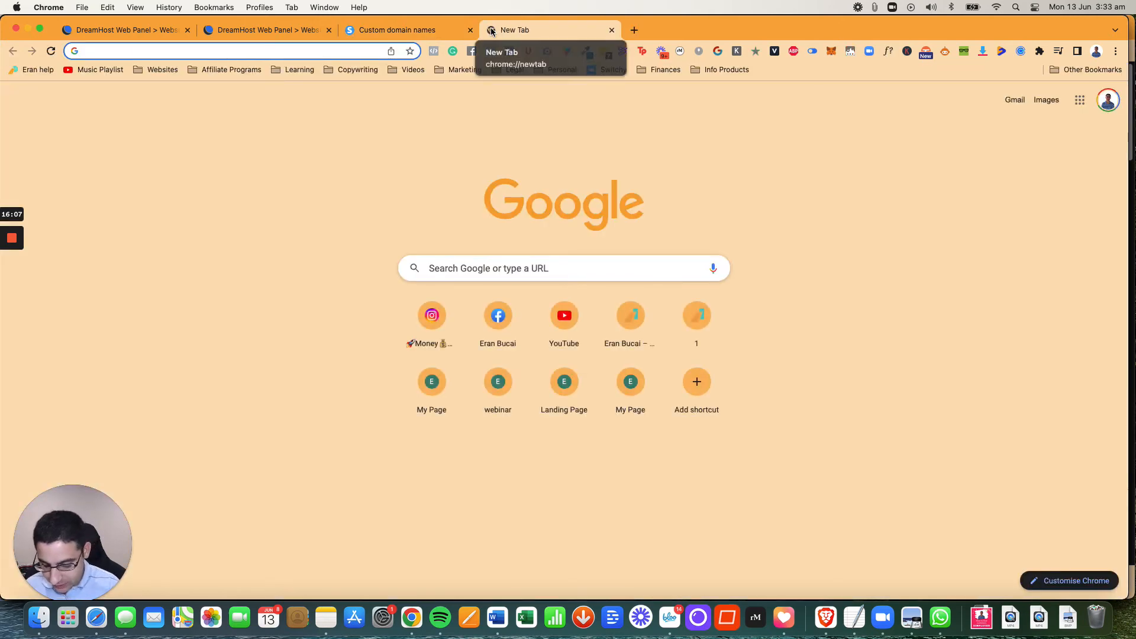
text(dns)
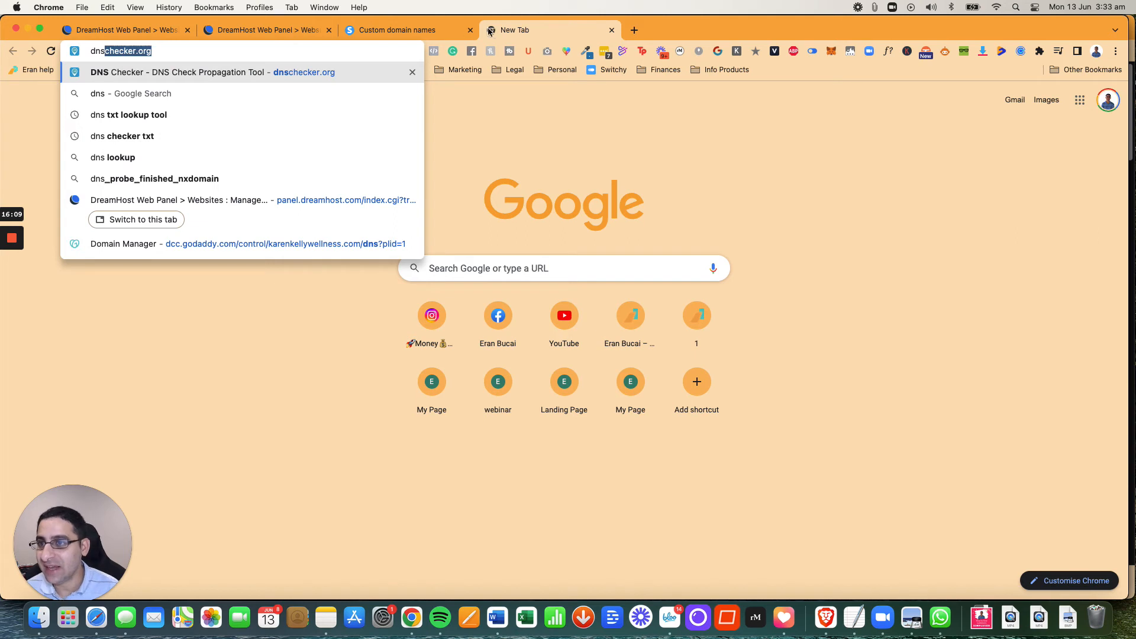
click(198, 51)
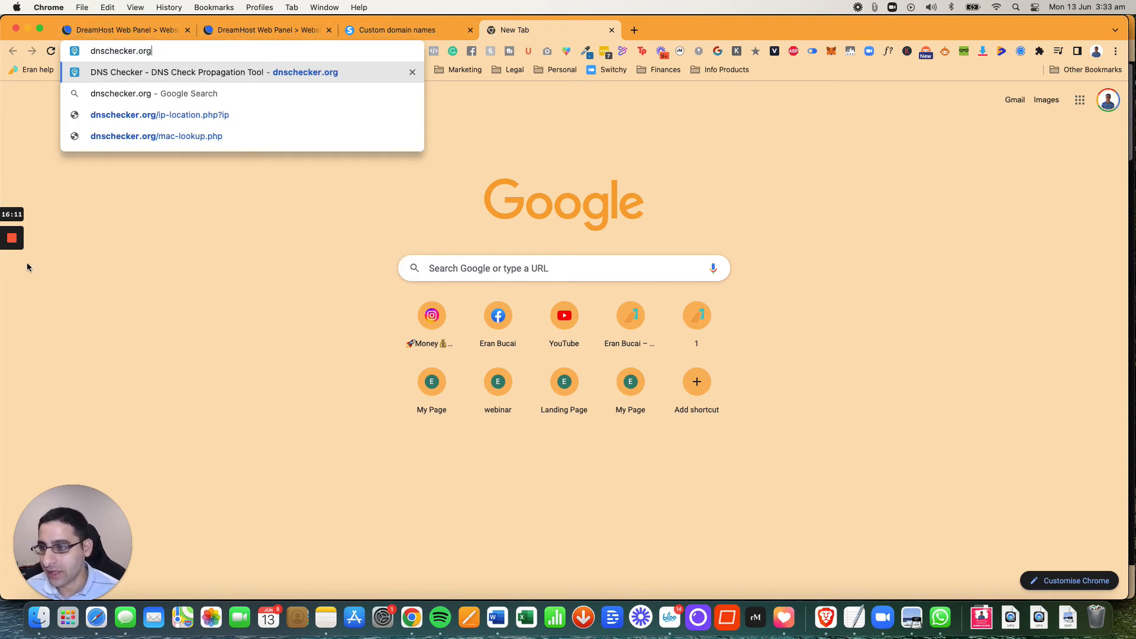
mouse_move(5, 264)
click(10, 344)
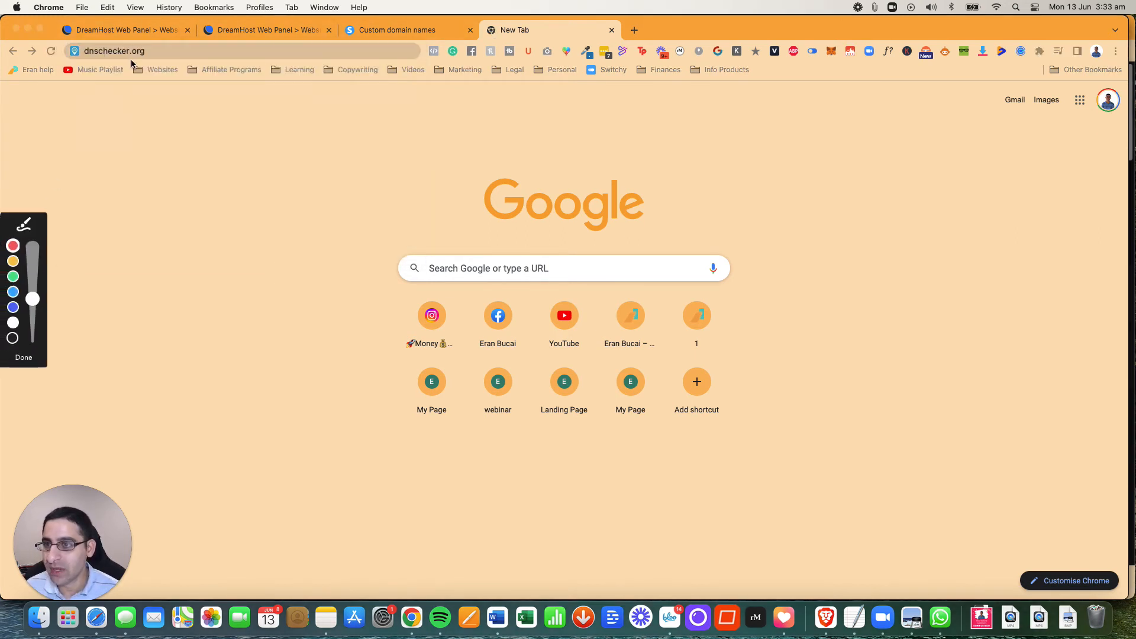
mouse_move(140, 45)
mouse_down()
mouse_move(54, 46)
mouse_move(95, 61)
mouse_move(164, 60)
mouse_move(156, 38)
mouse_move(138, 39)
mouse_up()
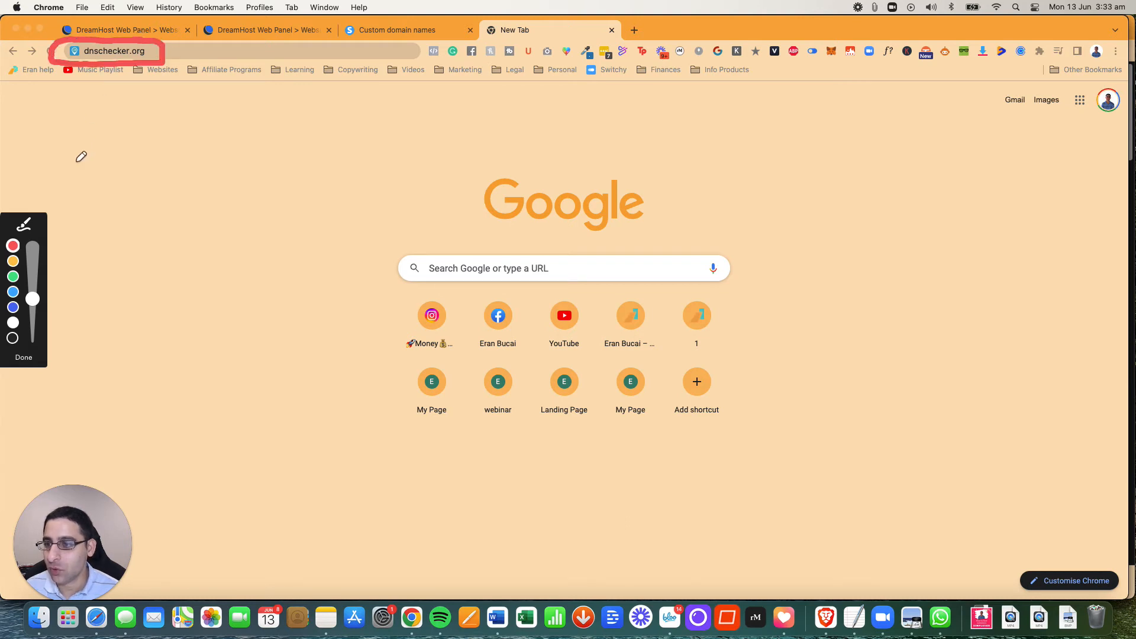
click(32, 355)
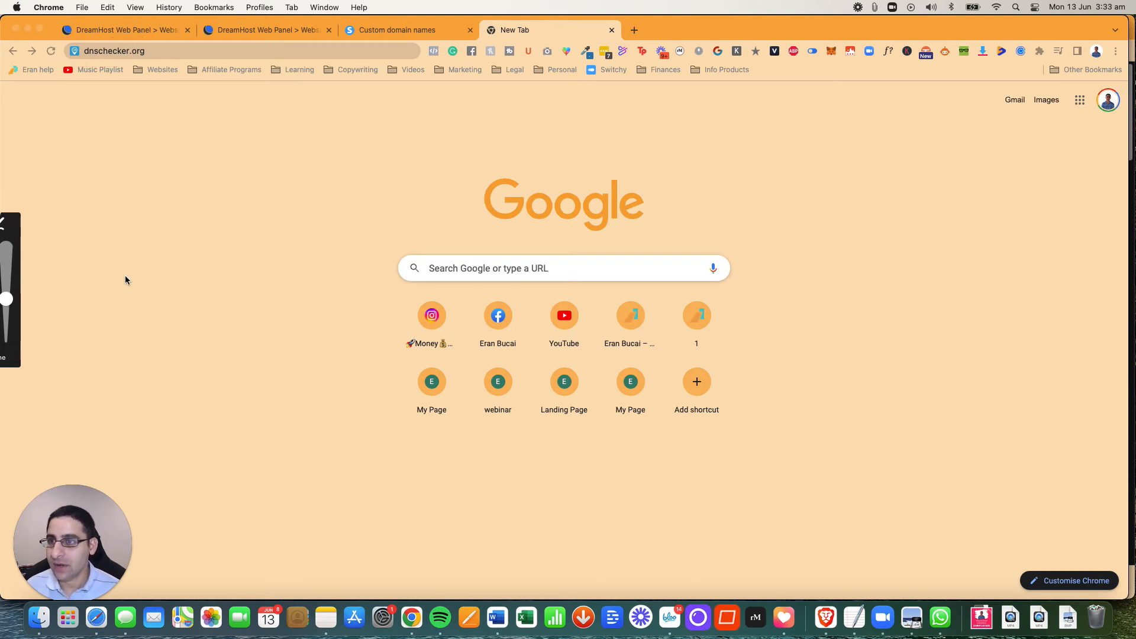
click(233, 51)
key(Return)
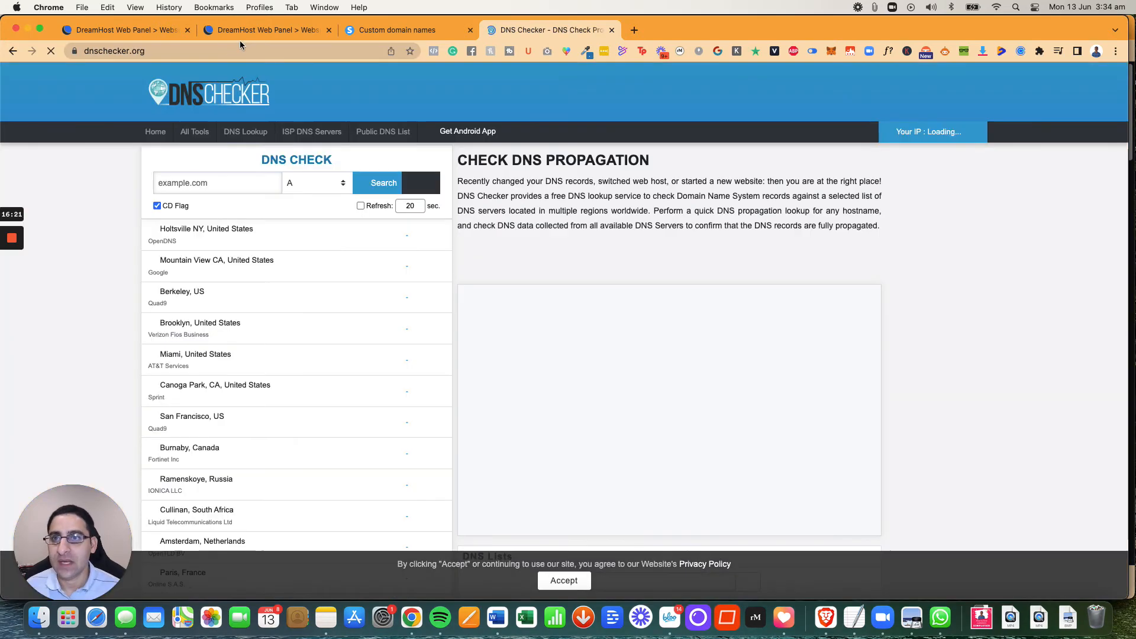
click(313, 183)
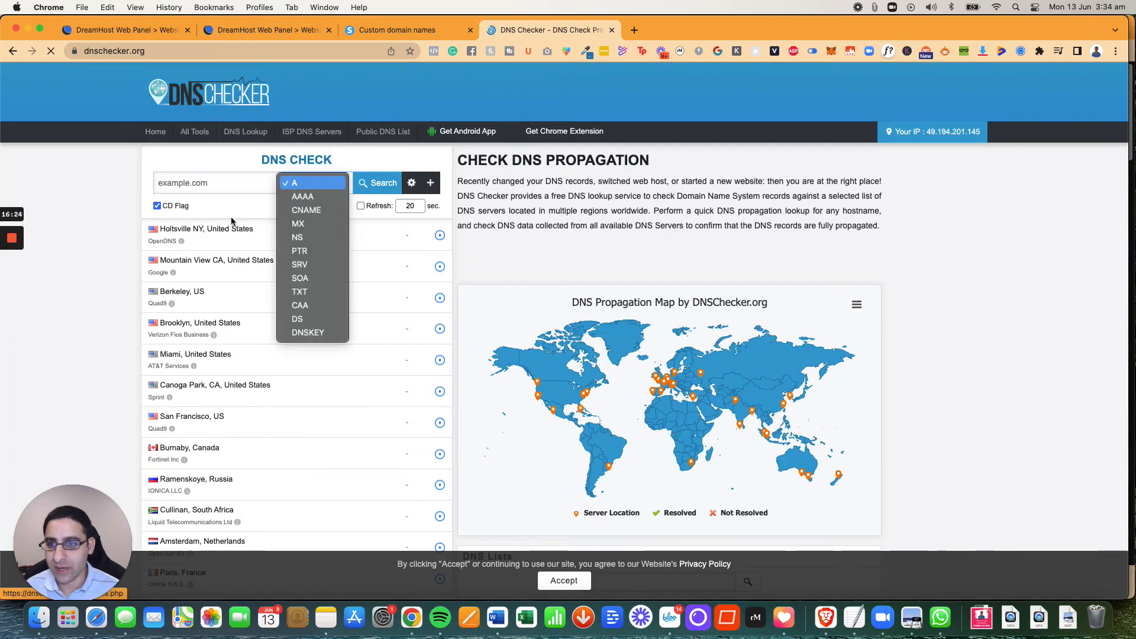
click(307, 210)
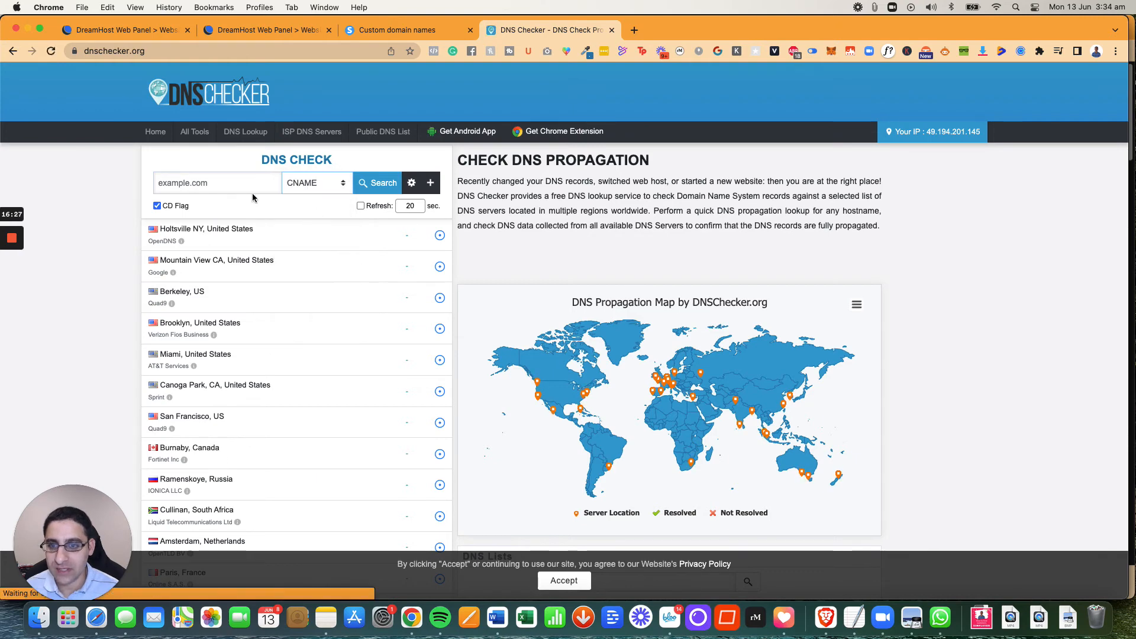
click(215, 184)
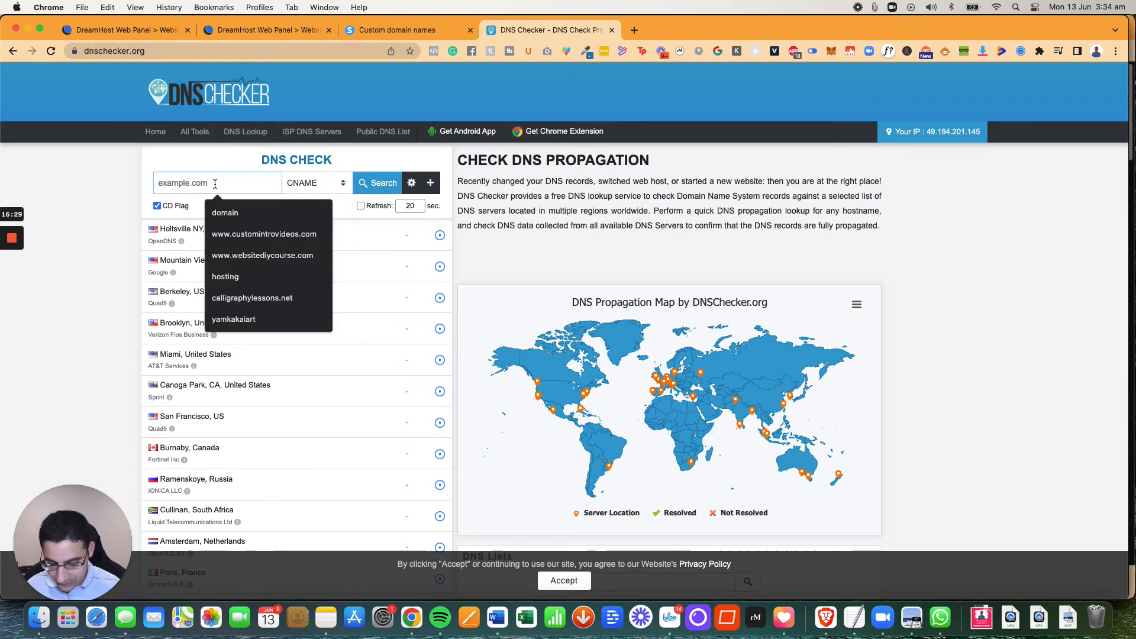
text(www.)
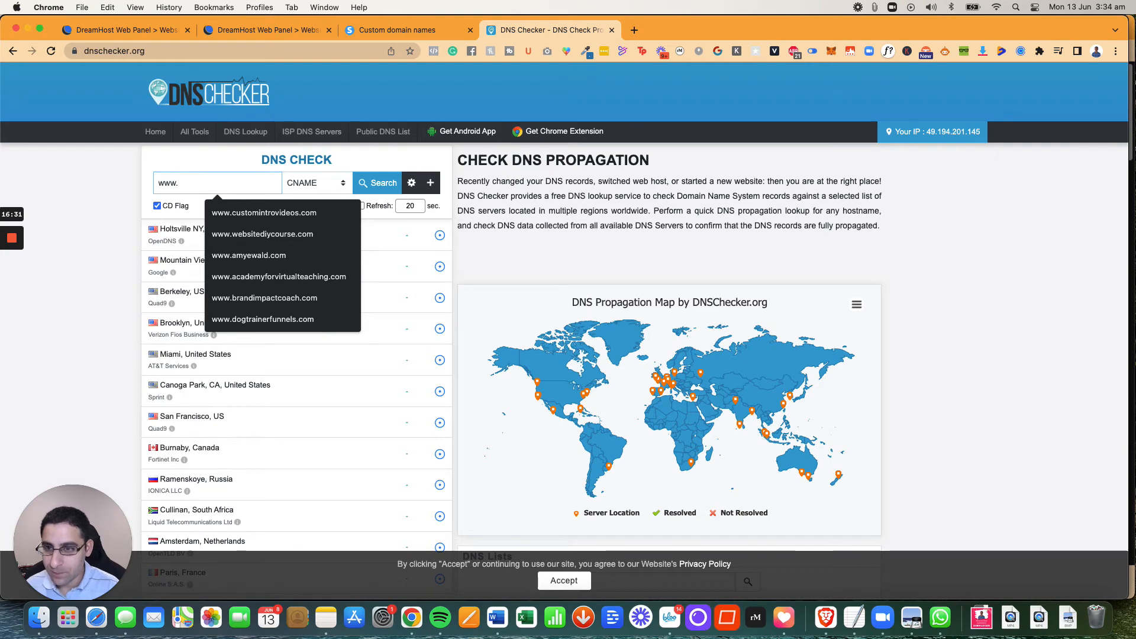
text(blue)
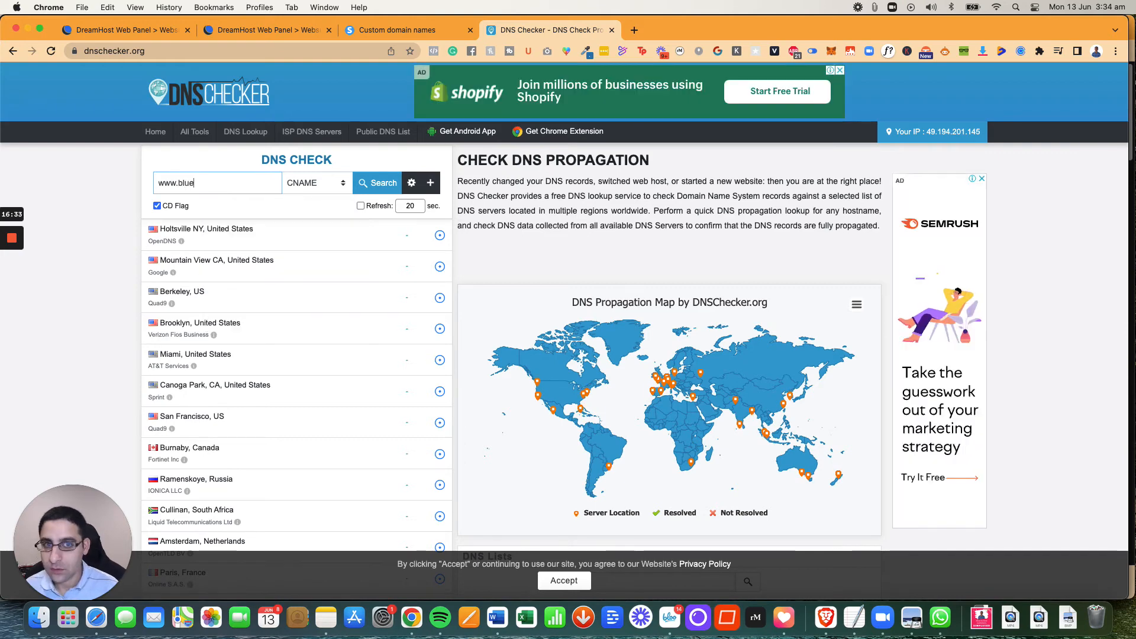
click(370, 30)
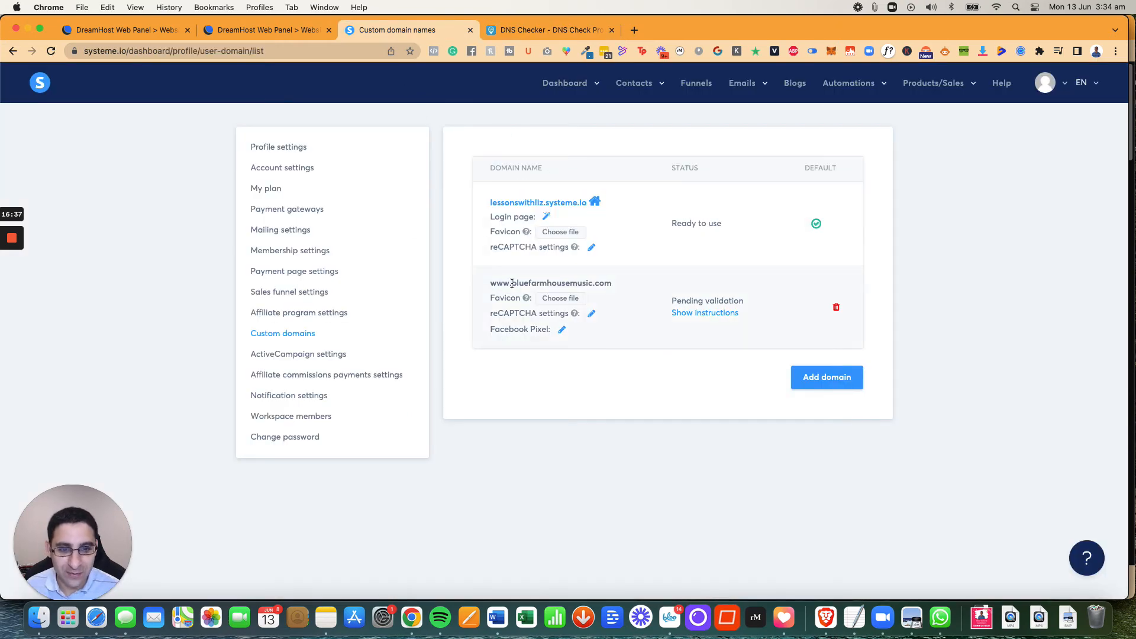
drag(512, 284, 613, 283)
key(super+c)
click(520, 32)
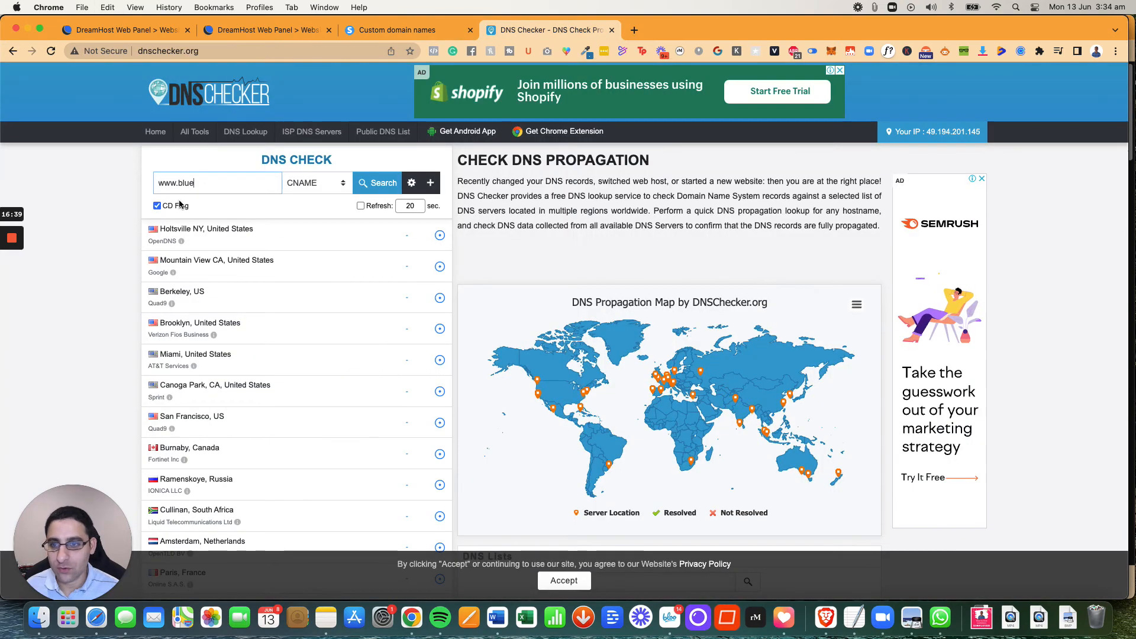
key(super+v)
triple_click(195, 182)
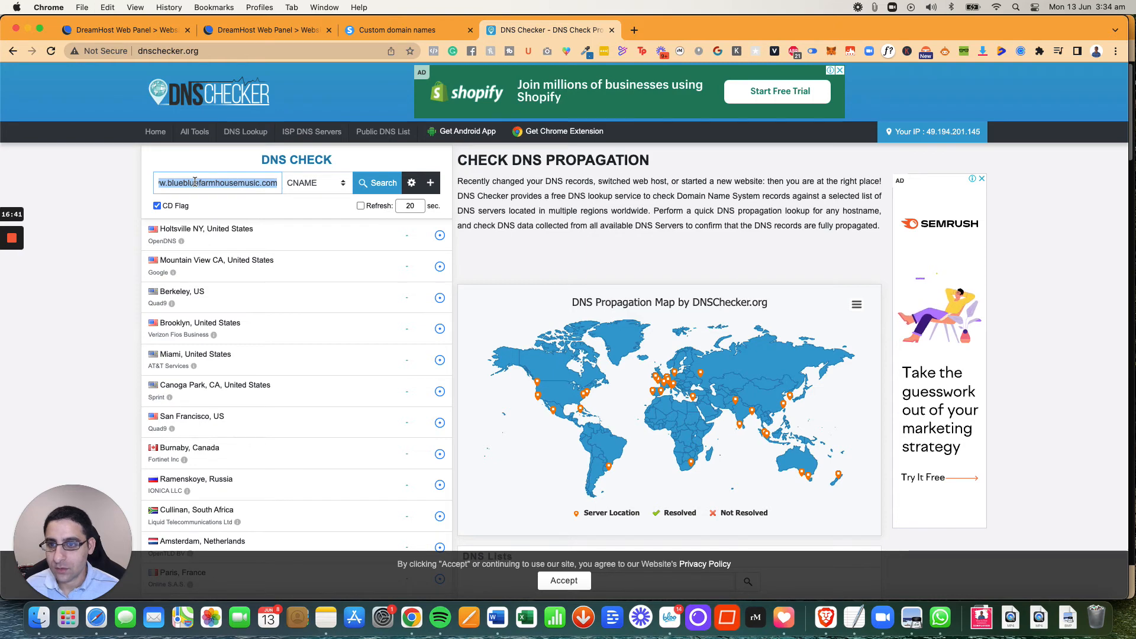
key(super+v)
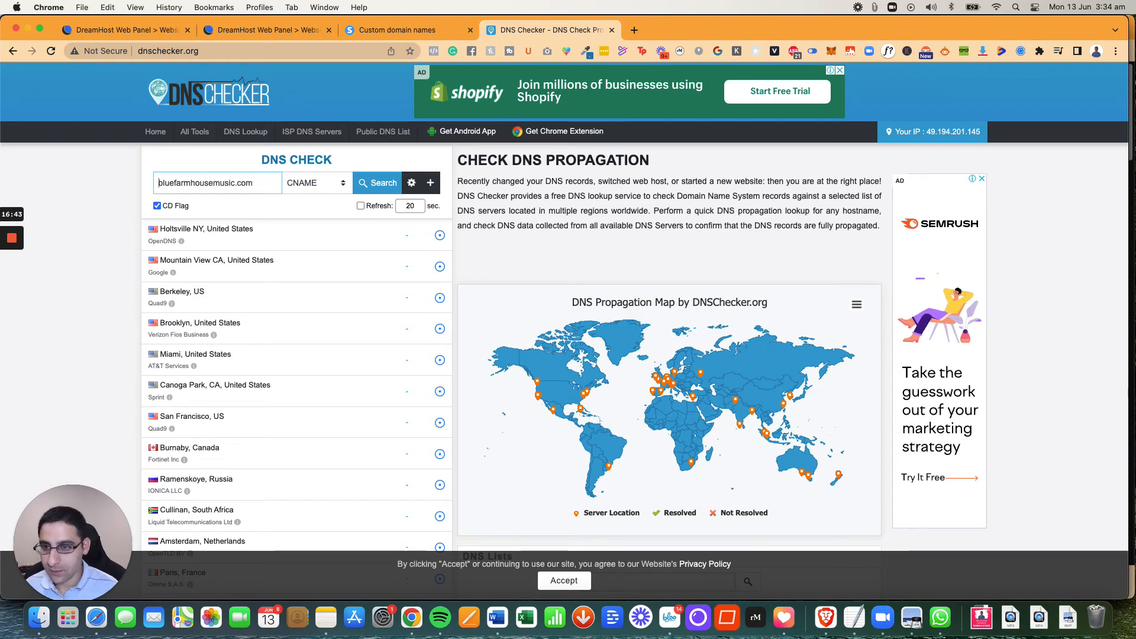
text(www.)
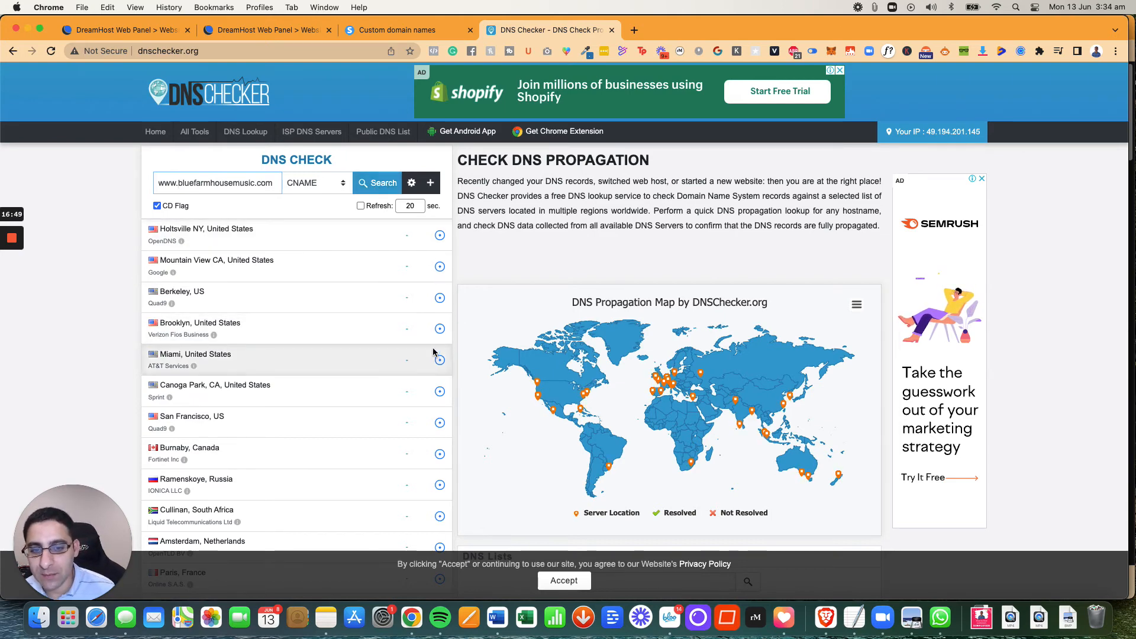
click(378, 184)
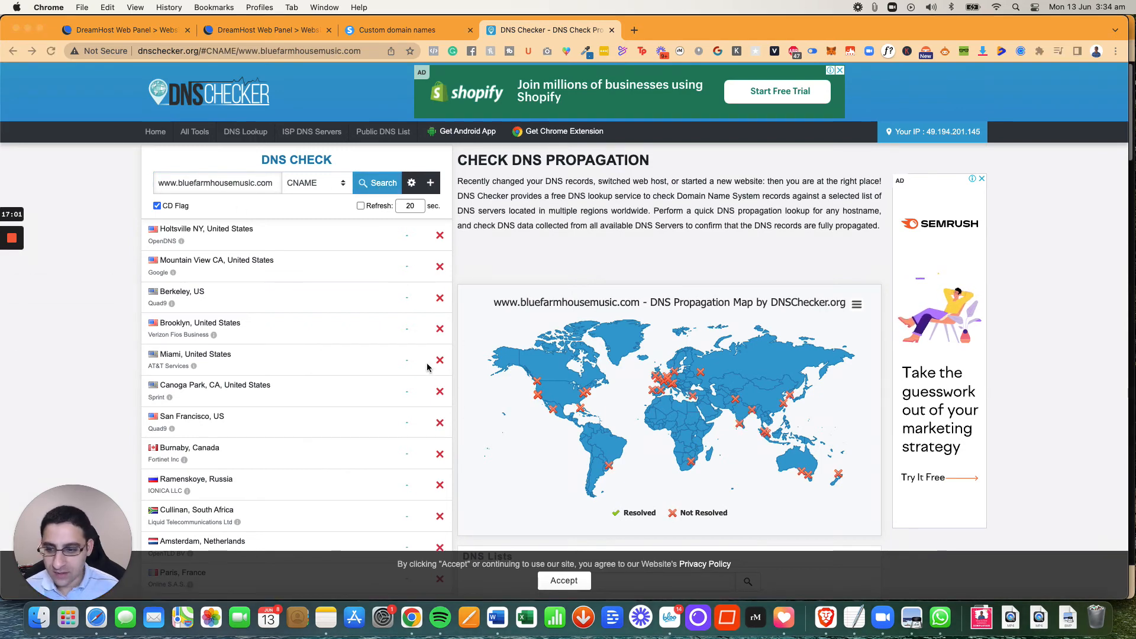
scroll(427, 367, down, 15)
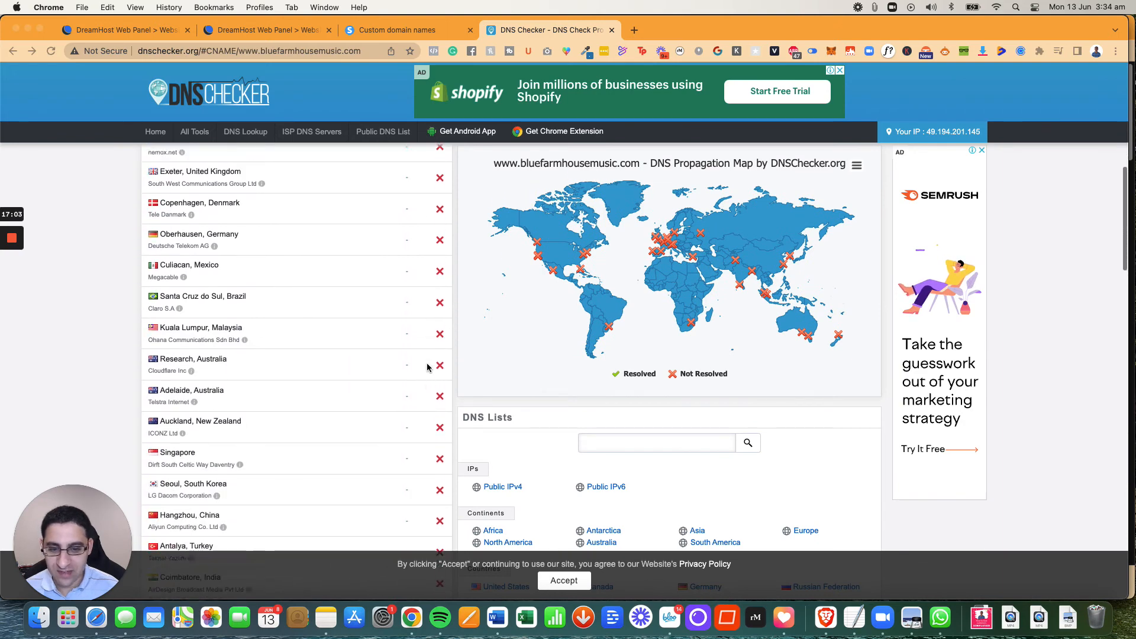
scroll(427, 366, up, 10)
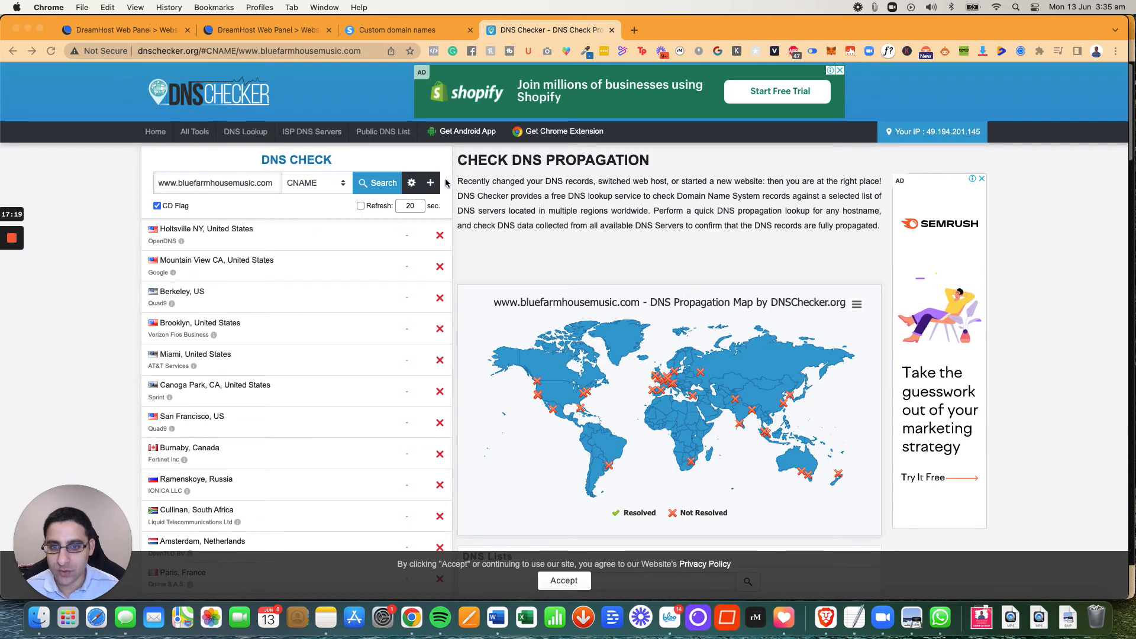
click(377, 183)
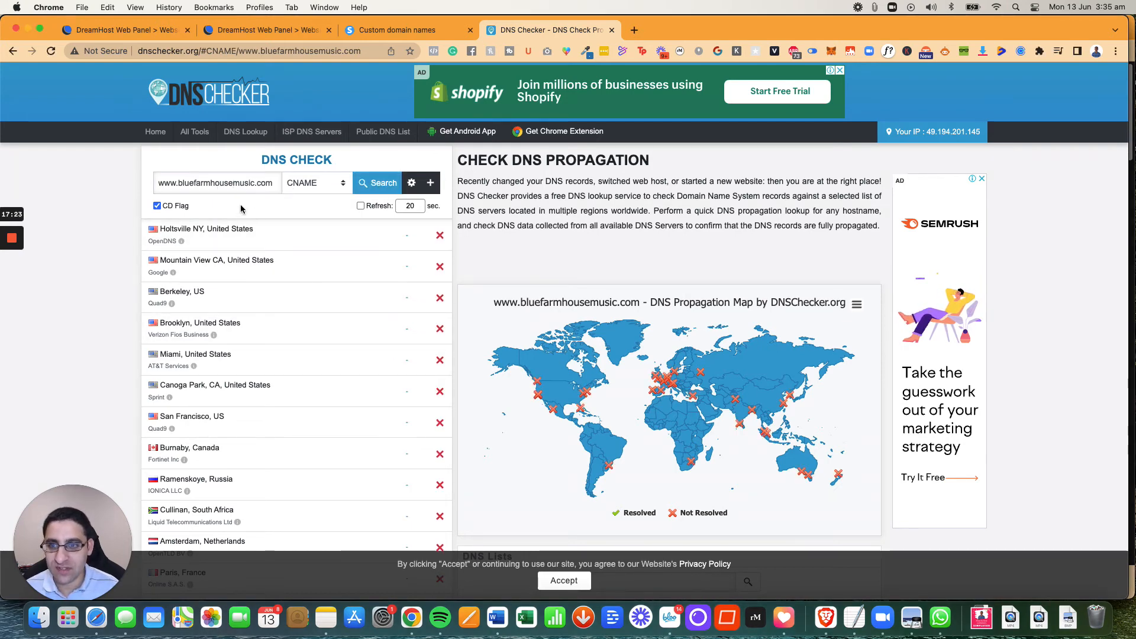
click(181, 183)
key(super+a)
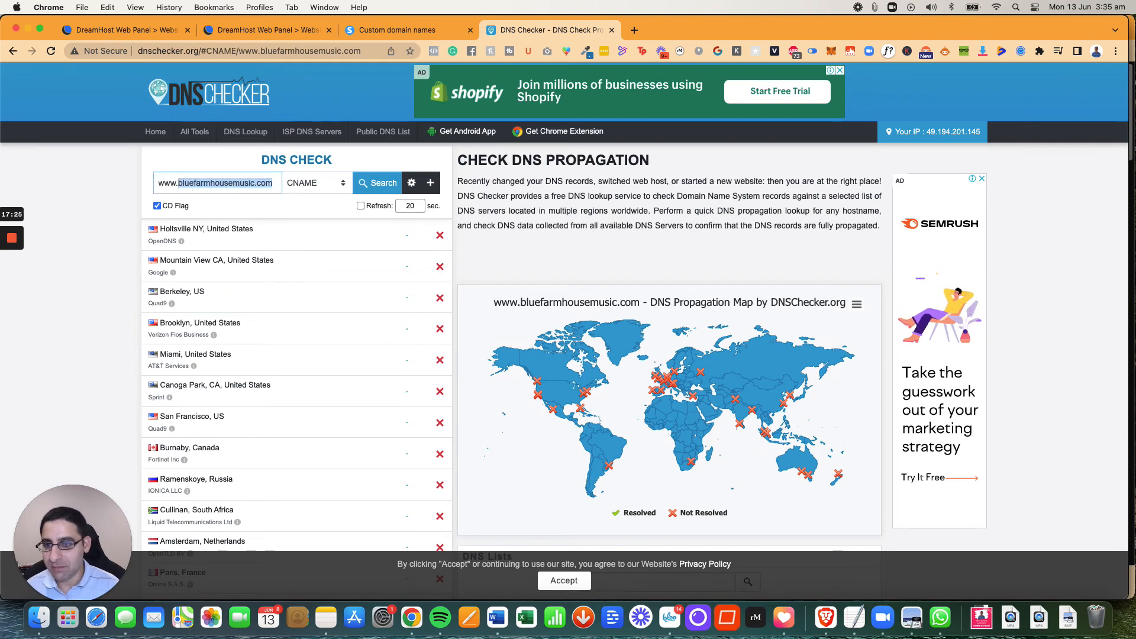
text(www.websitediycour)
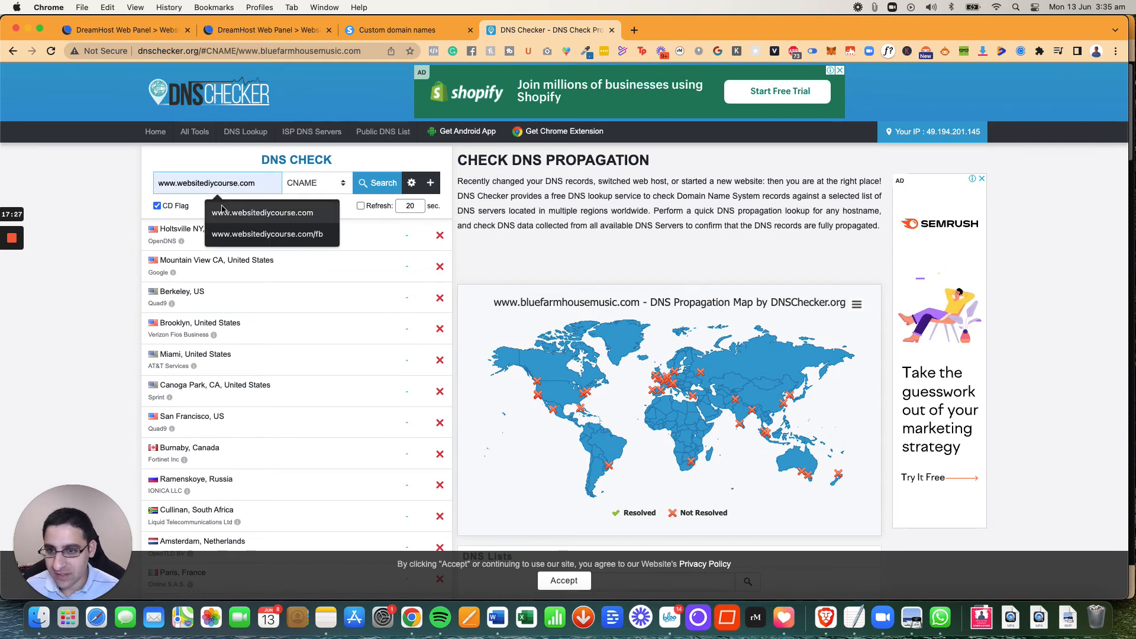
click(254, 213)
click(373, 185)
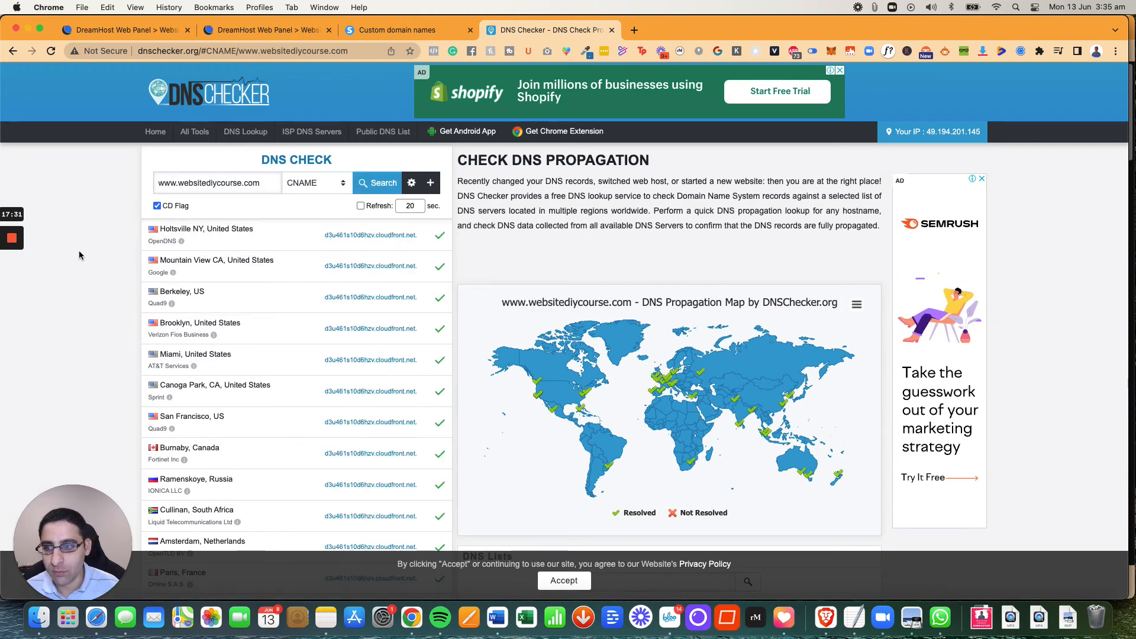
Step: Switch to DreamHost and review the DNS records and propagation status of bluefarmhousemusic.com
mouse_move(11, 268)
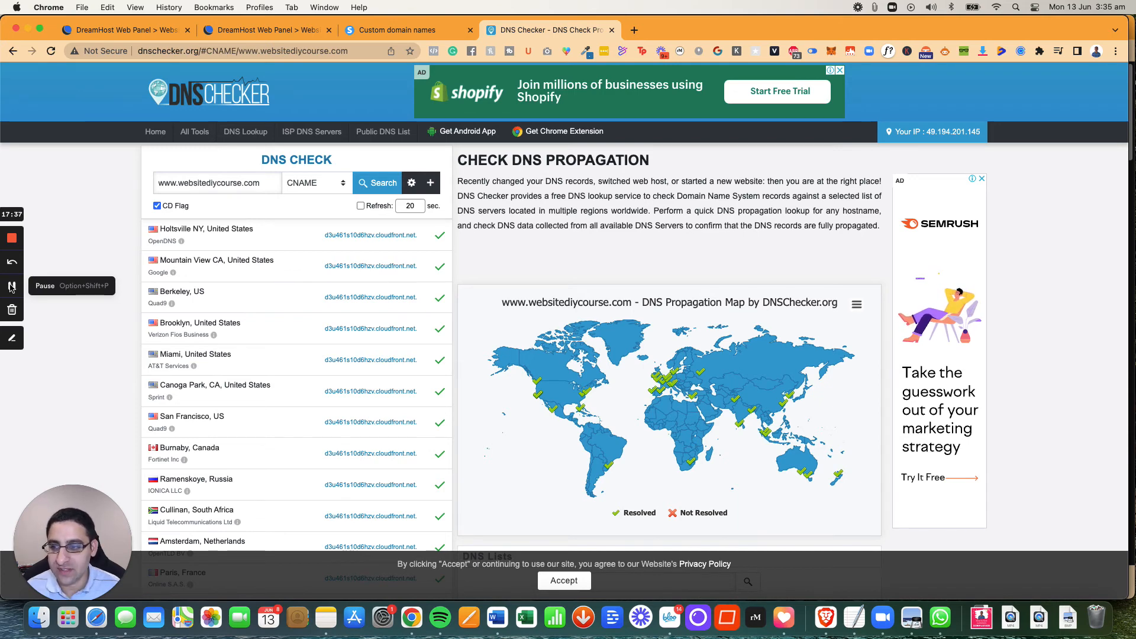
click(11, 287)
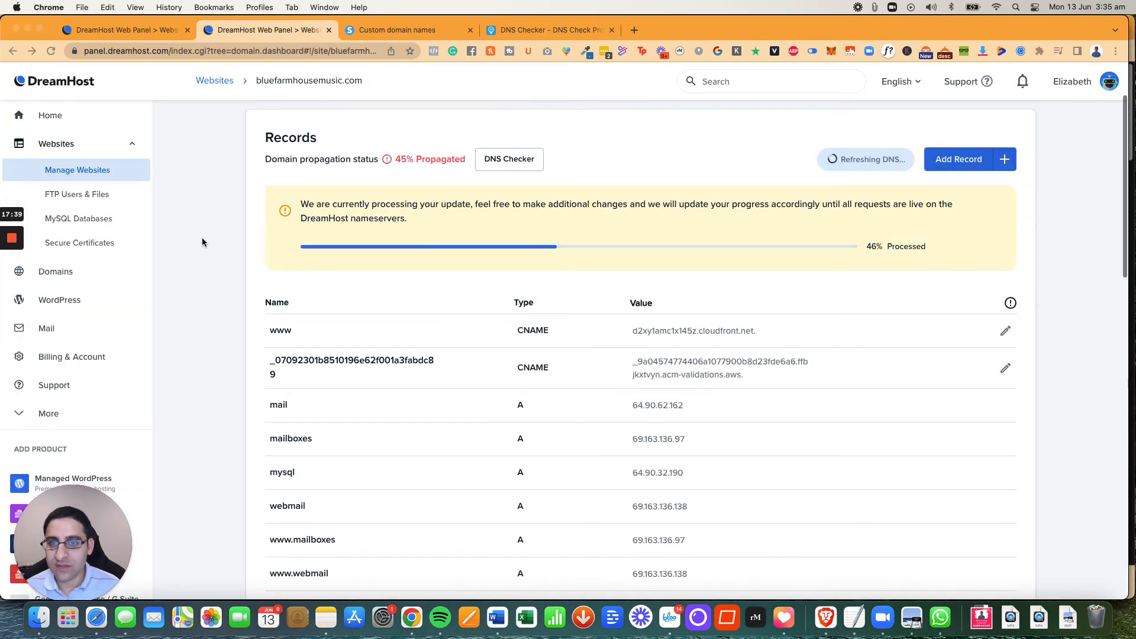
scroll(202, 238, down, 1)
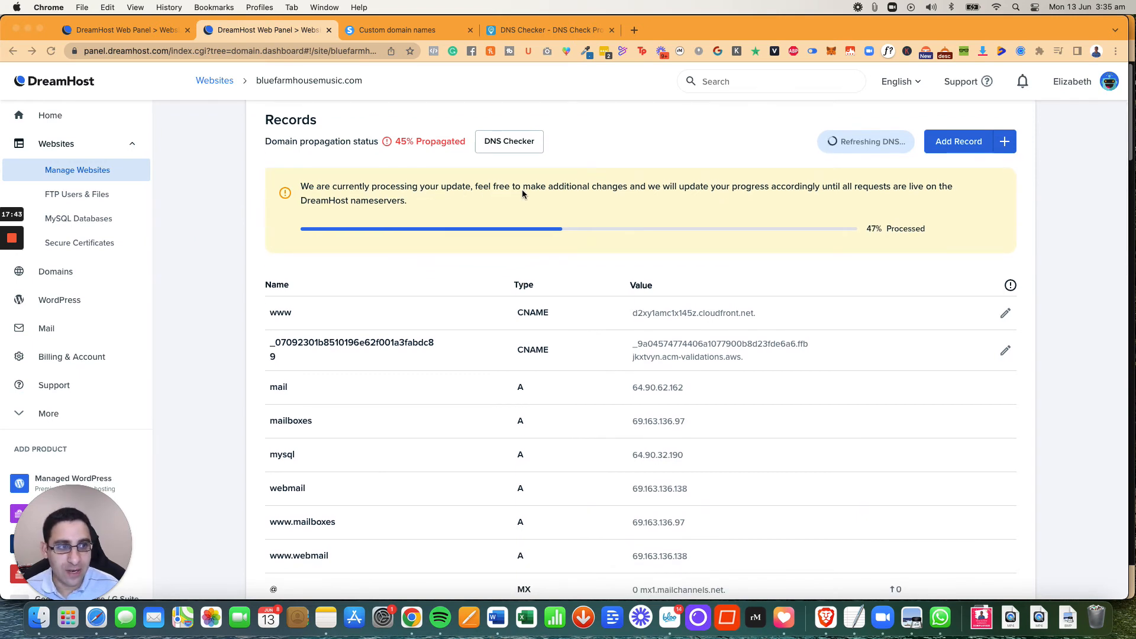
scroll(820, 175, up, 2)
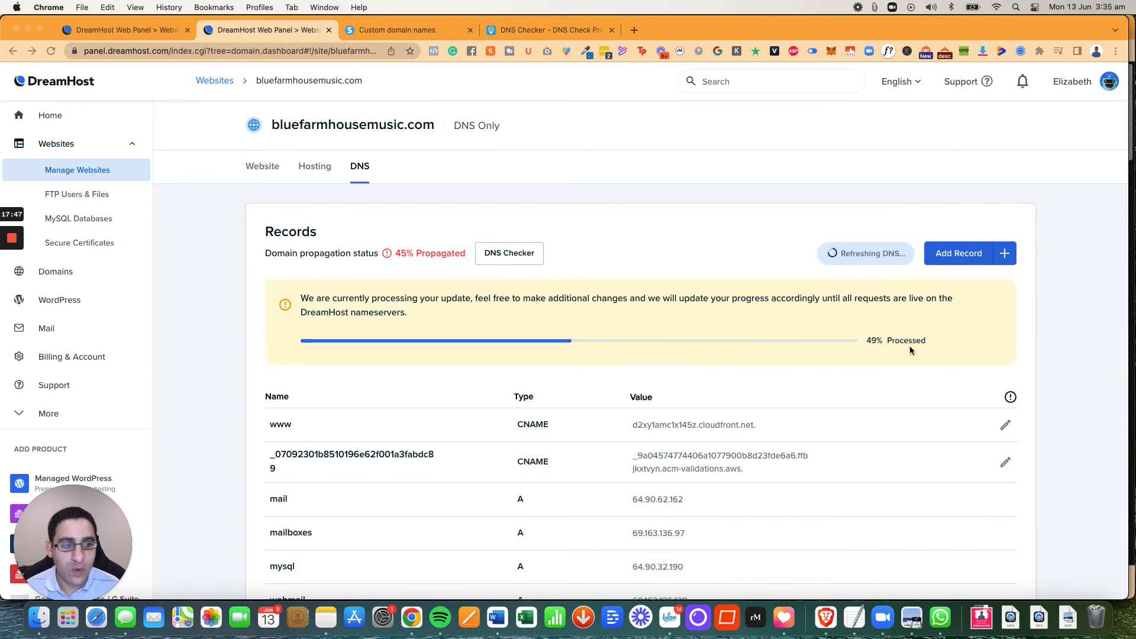
click(500, 30)
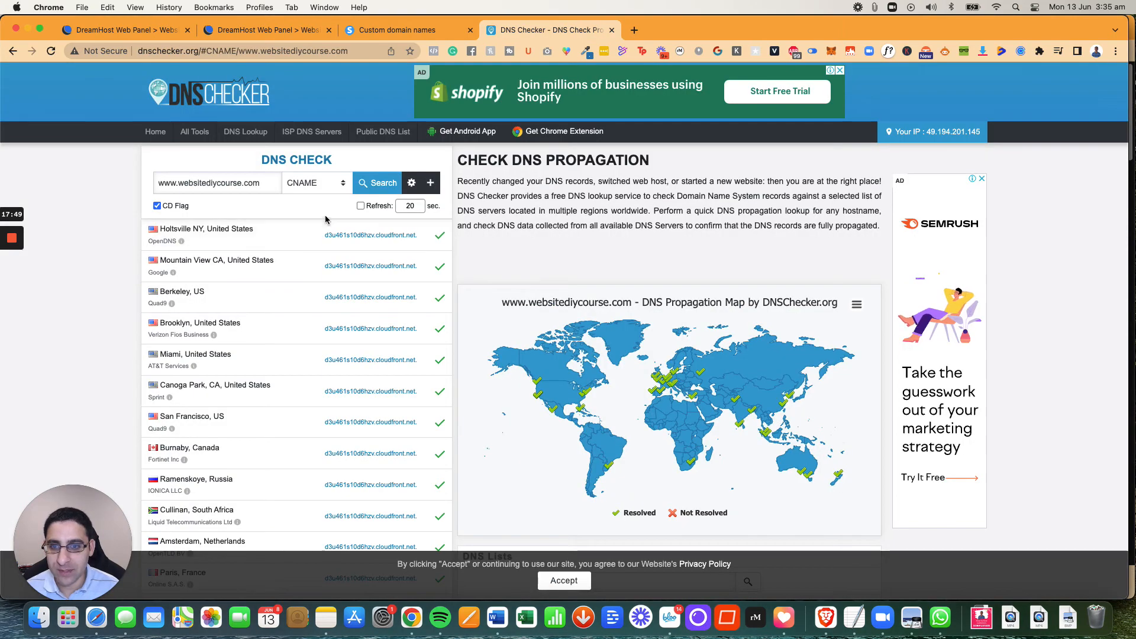
click(184, 177)
key(super+a)
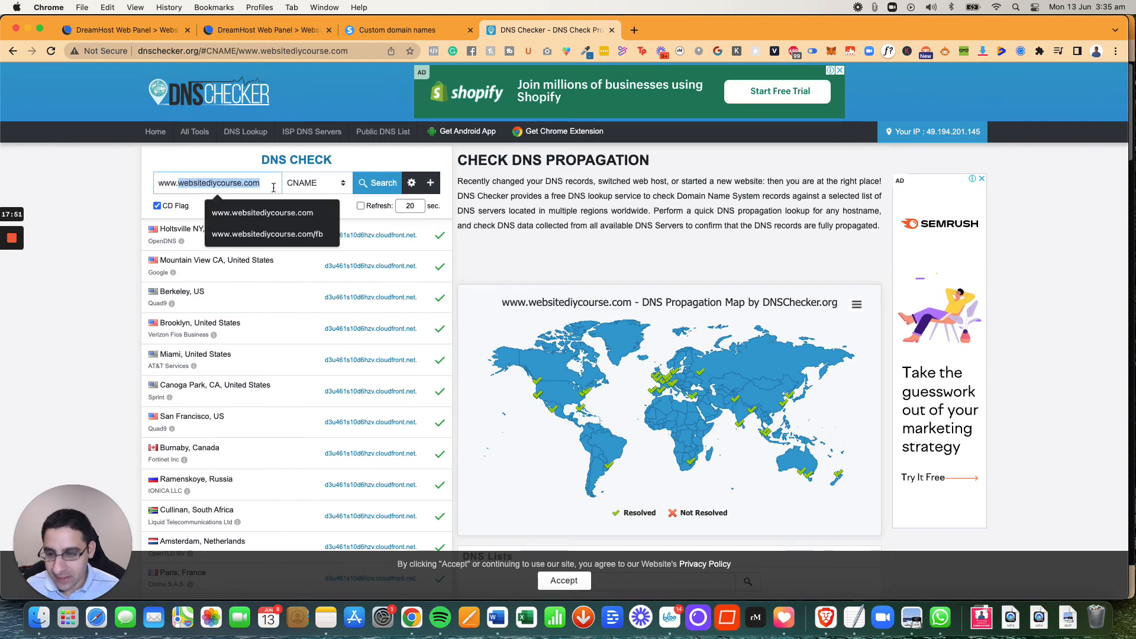
key(super+v)
click(159, 183)
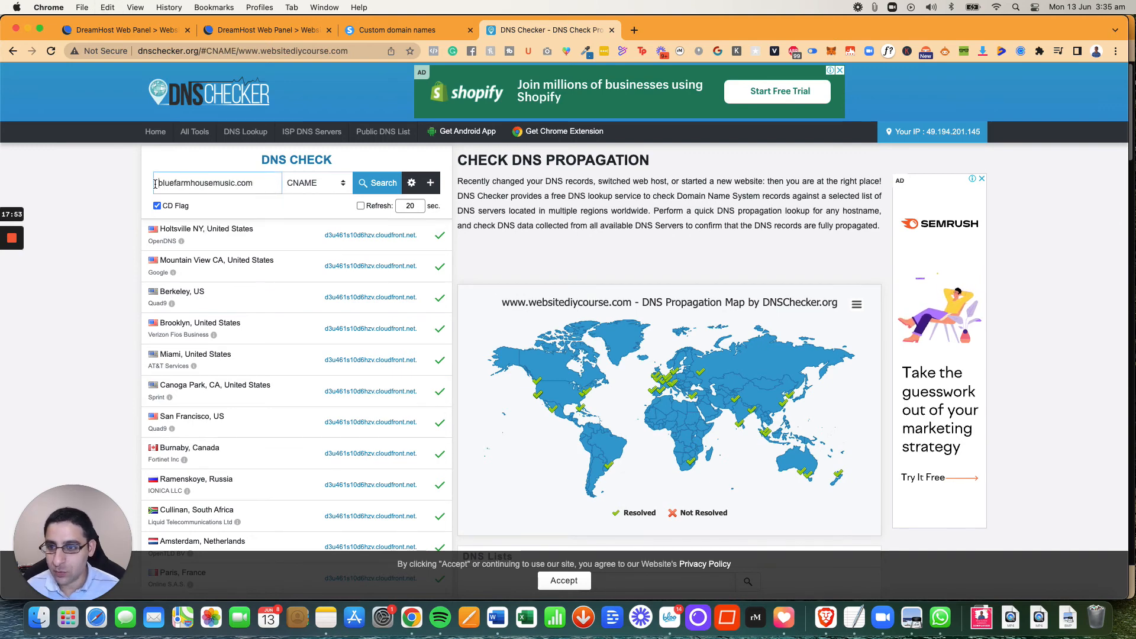
text(www.)
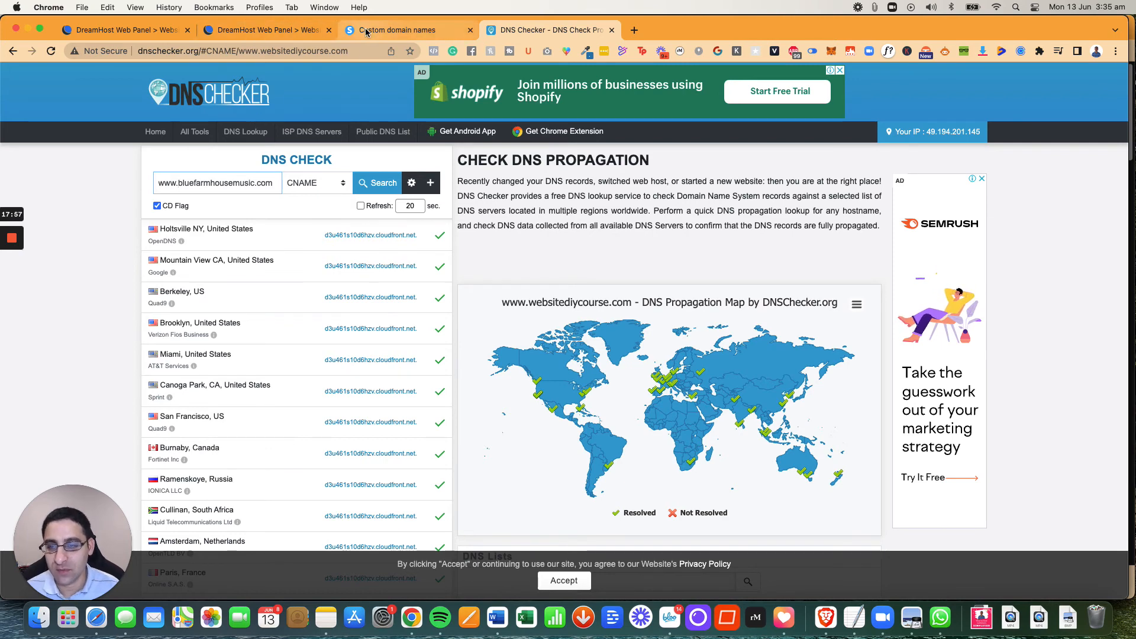
Step: Open the Book Acquisition funnel in Systeme.io
mouse_move(12, 272)
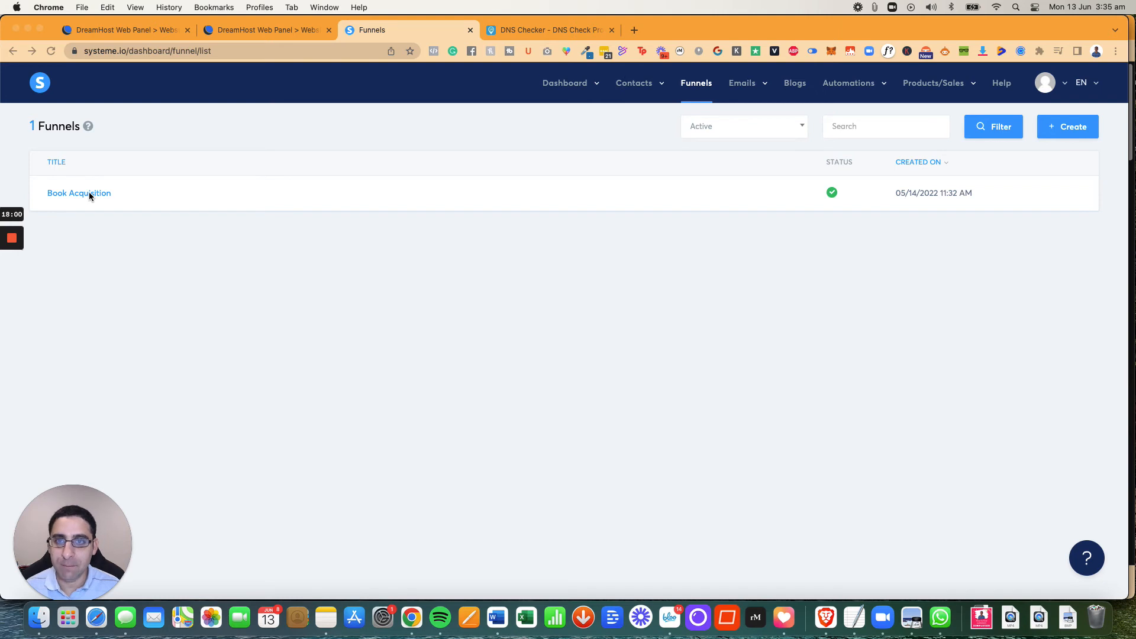
click(87, 195)
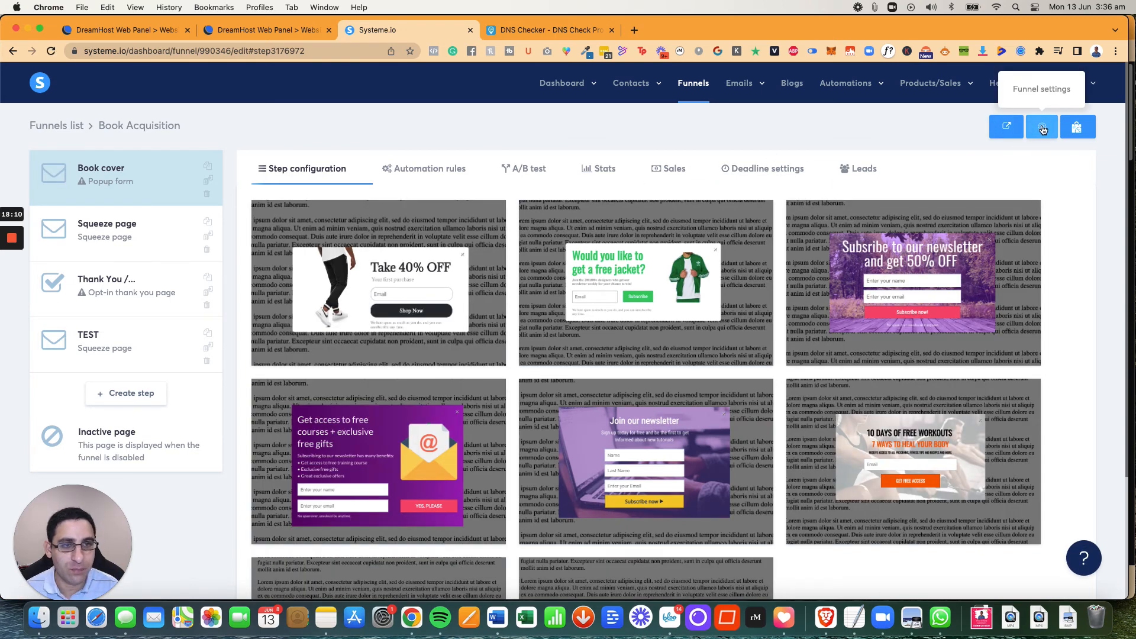
click(1043, 130)
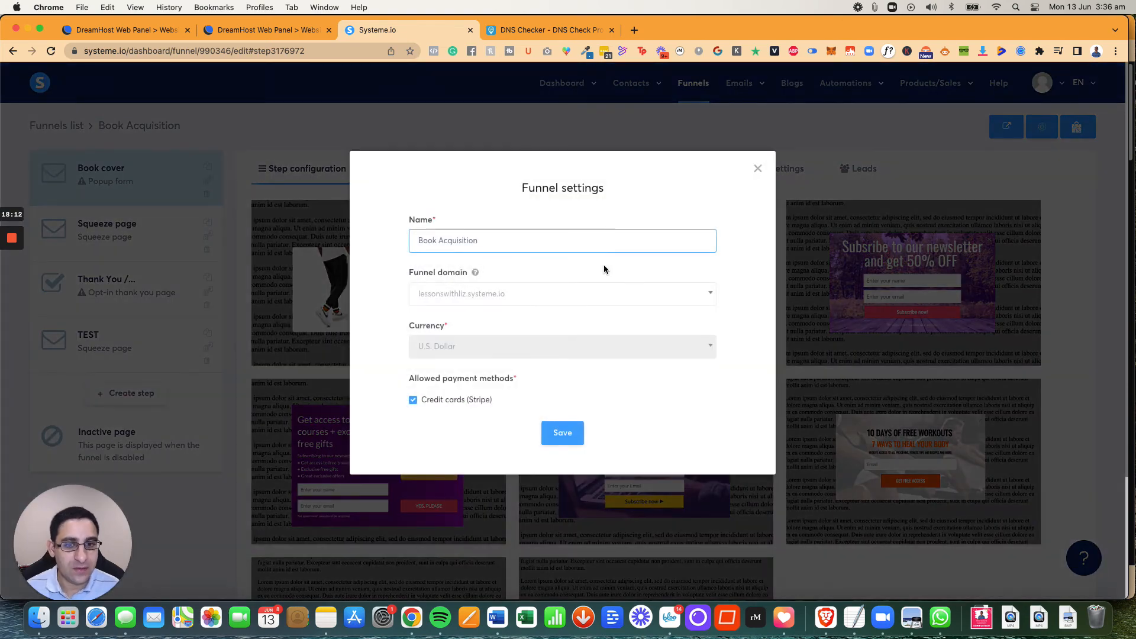
click(529, 300)
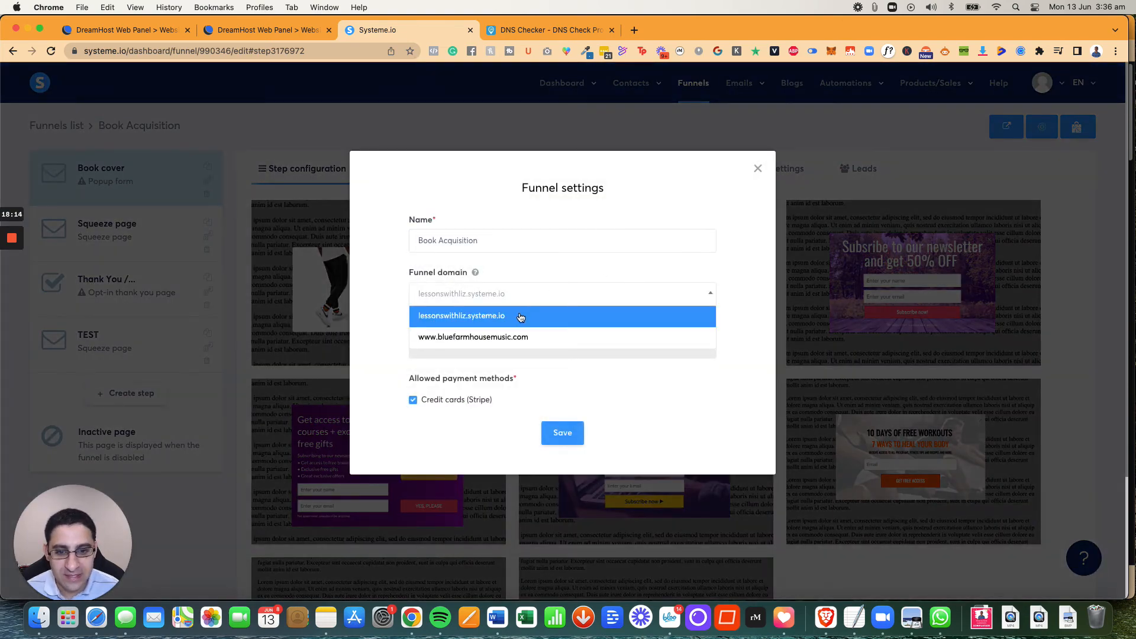
click(484, 341)
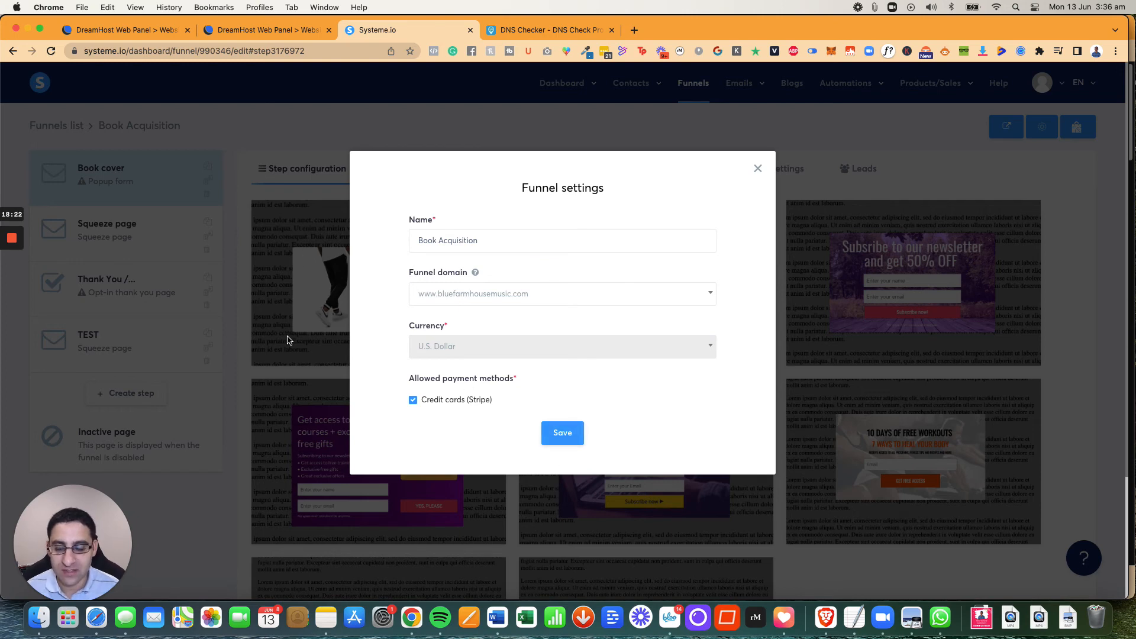
Step: Switch the funnel domain back to lessonswithliz.systeme.io
click(497, 297)
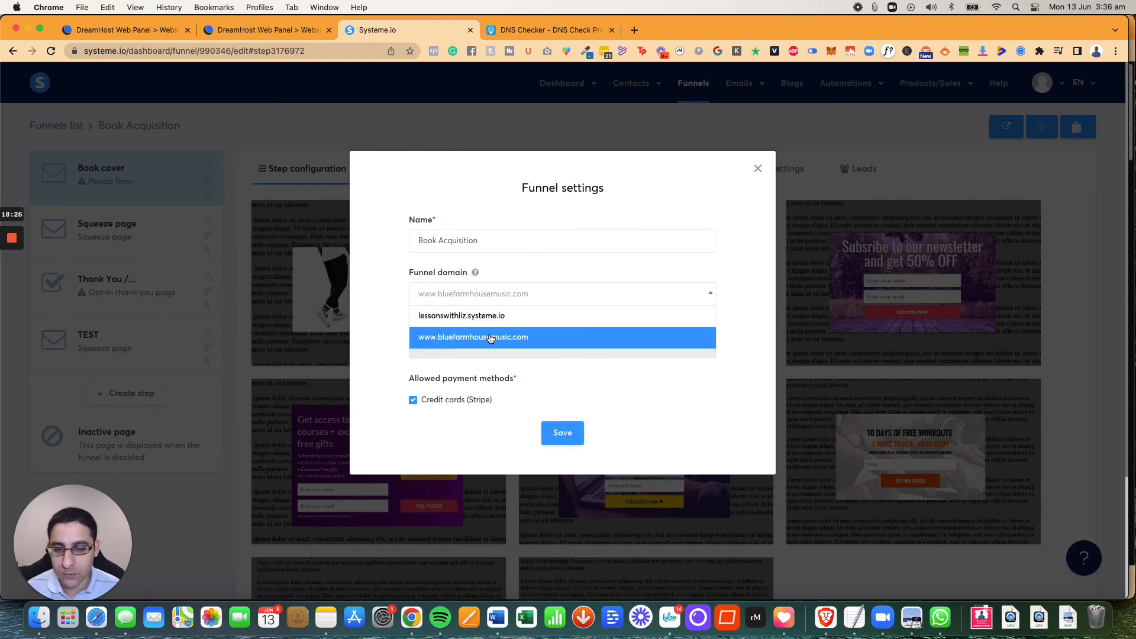
click(377, 291)
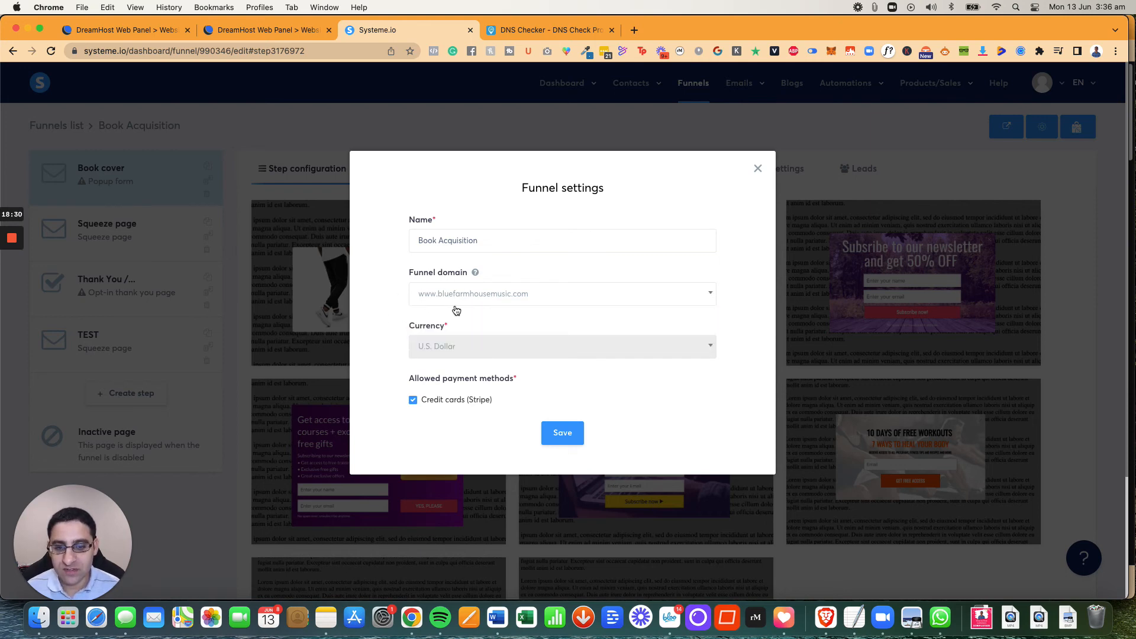
click(454, 301)
click(457, 316)
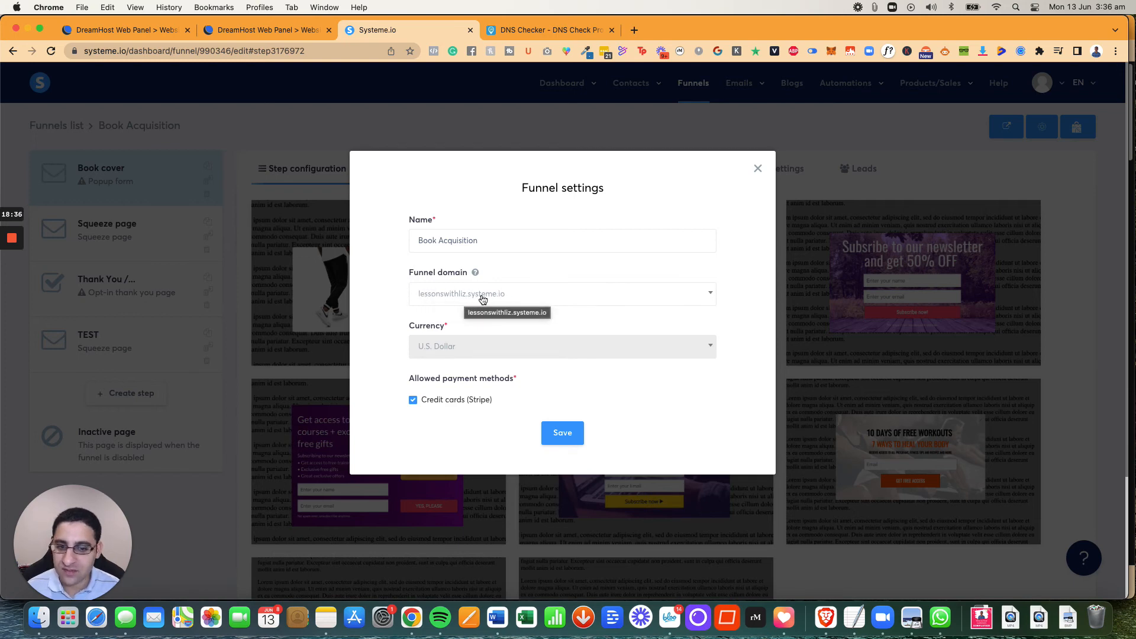
click(449, 295)
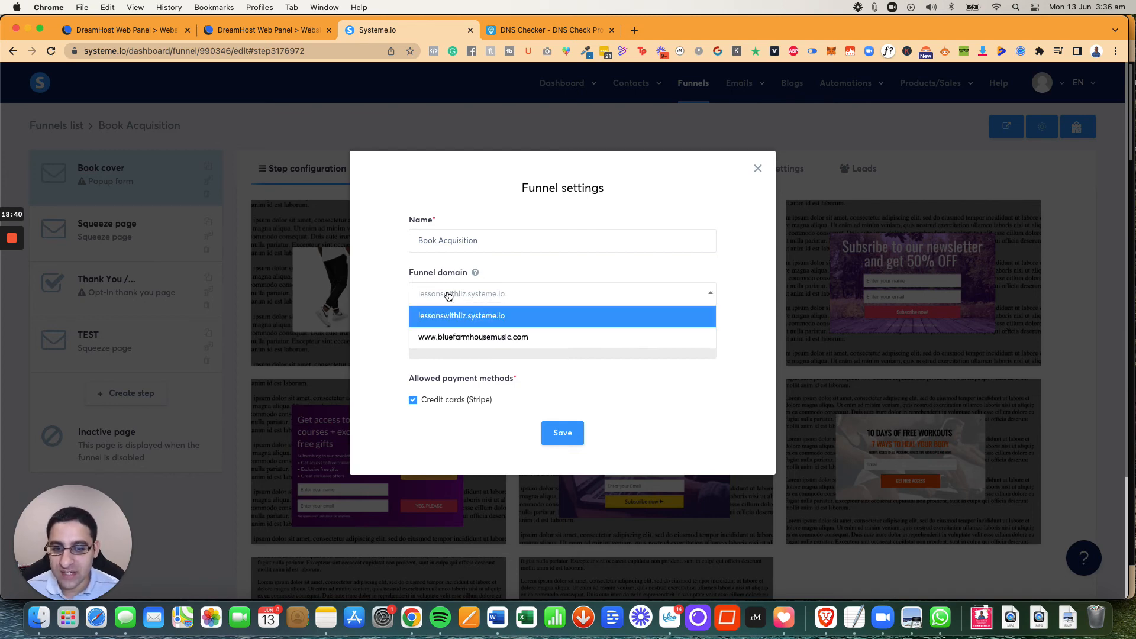
click(453, 341)
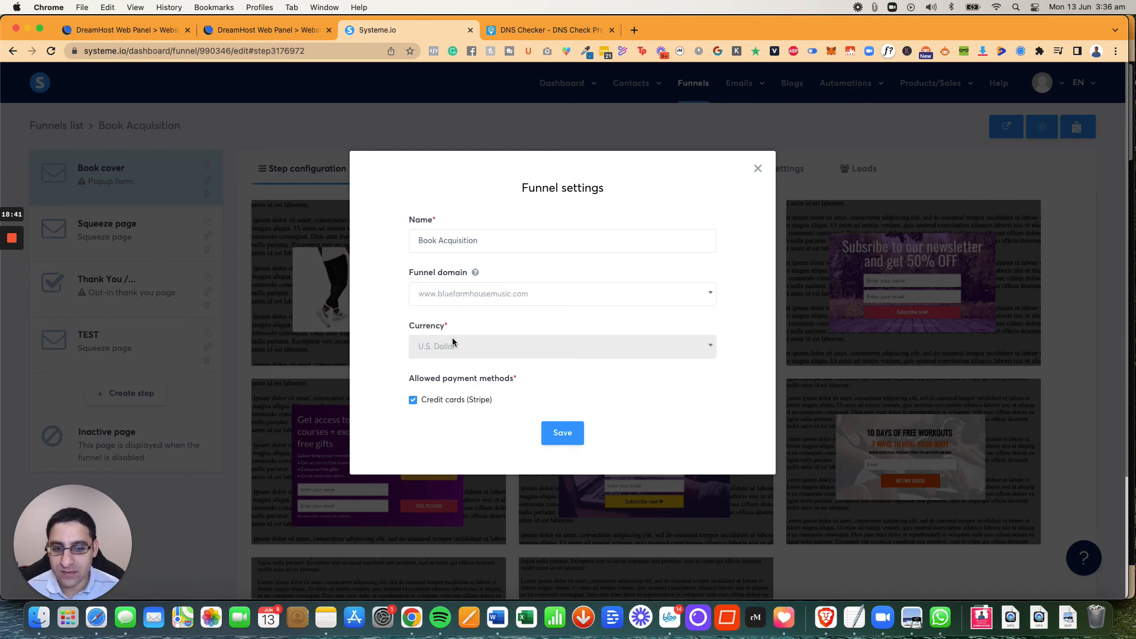
click(556, 431)
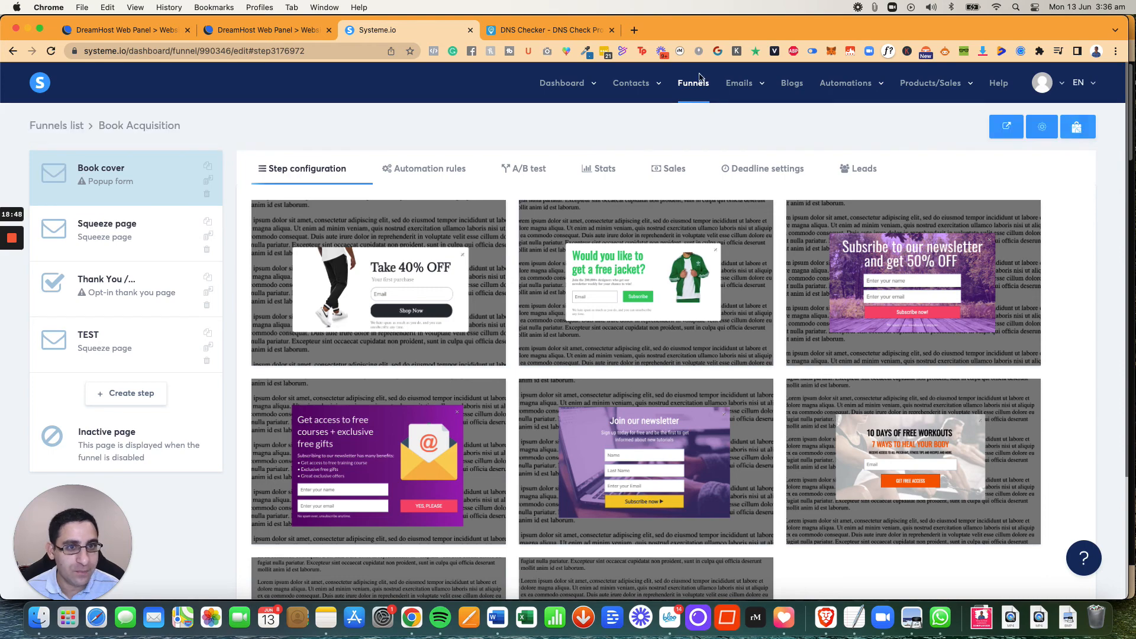
mouse_move(9, 289)
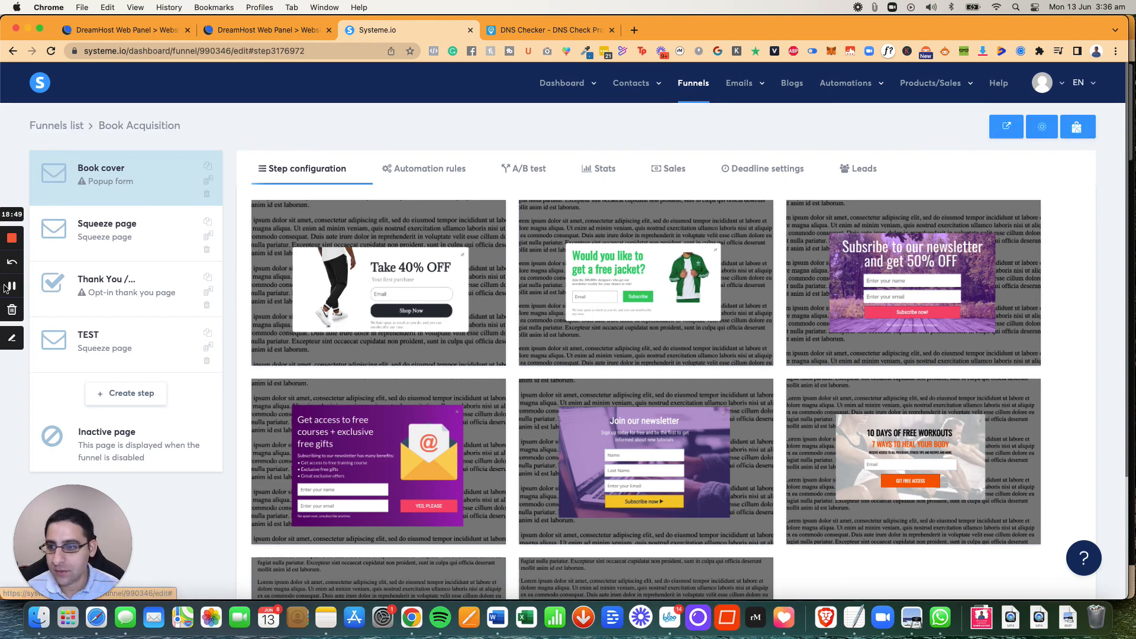
click(12, 338)
mouse_move(706, 63)
mouse_down()
mouse_move(684, 106)
mouse_move(719, 80)
mouse_move(710, 64)
mouse_up()
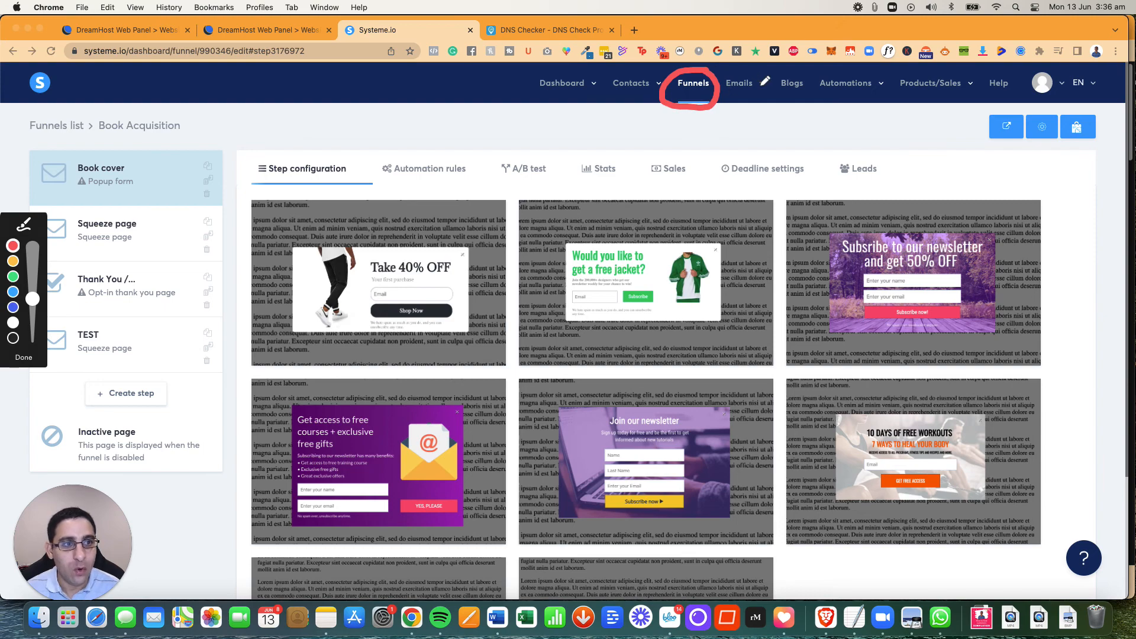
key(Escape)
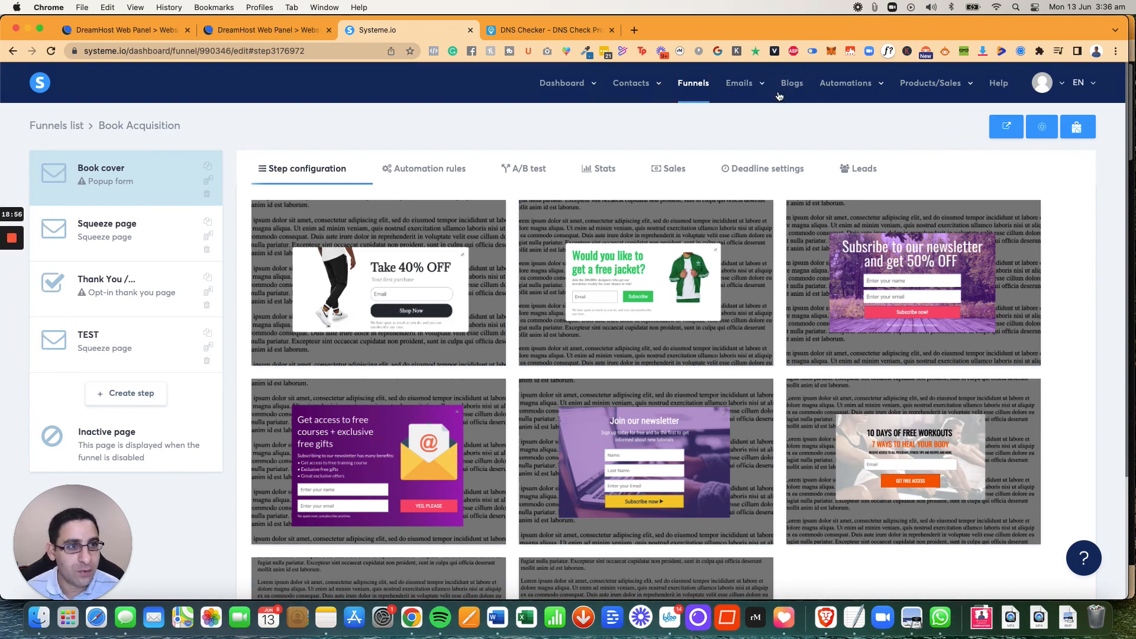
mouse_move(21, 263)
click(14, 337)
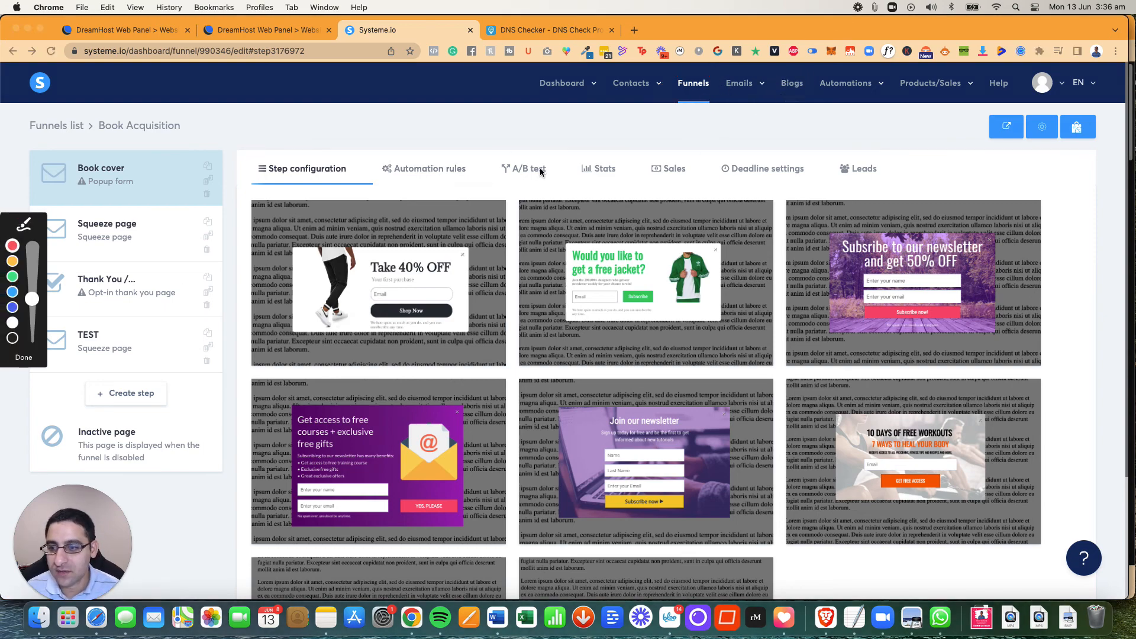
mouse_move(801, 70)
mouse_down()
mouse_move(768, 80)
mouse_move(799, 102)
mouse_move(806, 67)
mouse_up()
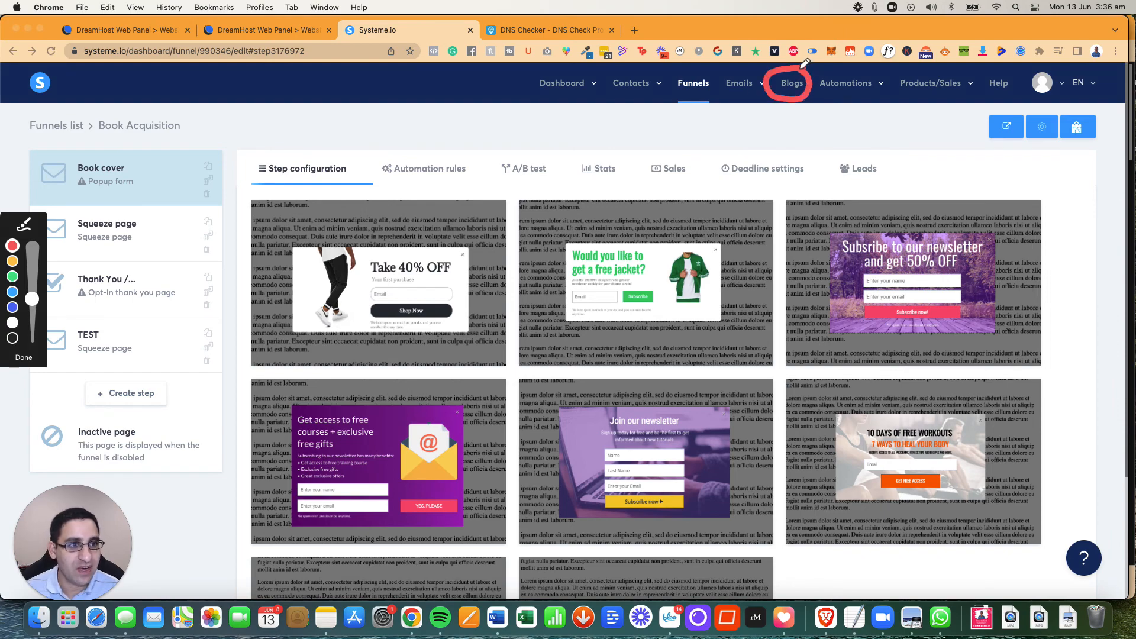
key(Escape)
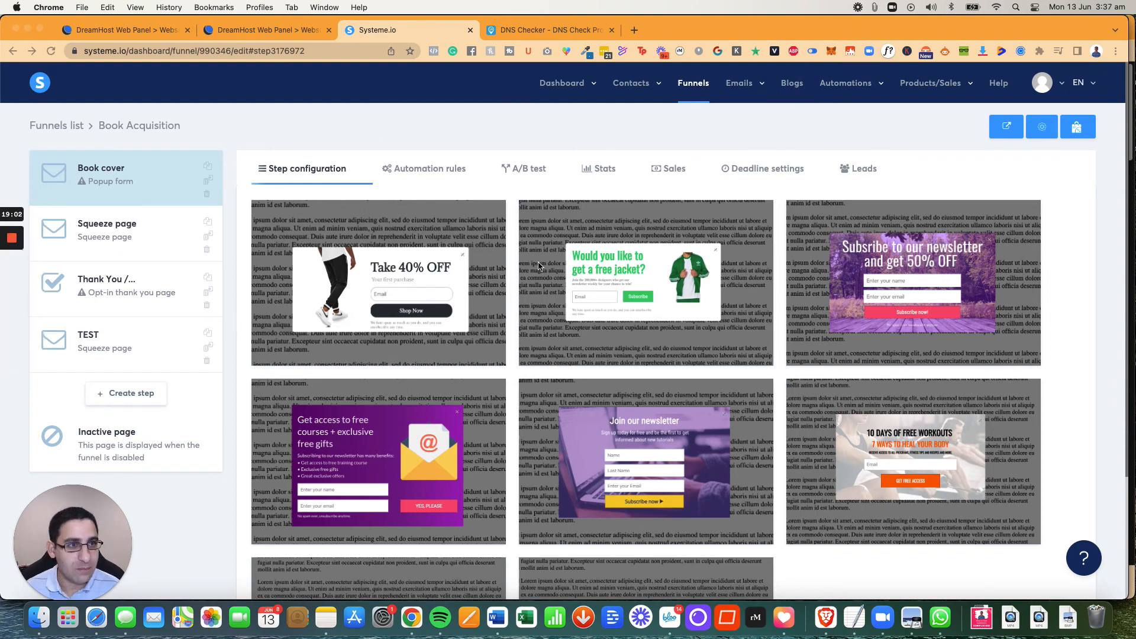
Step: Open the blogs list and view the Blue Farmhouse Music blog's settings, closing them without changes
click(794, 88)
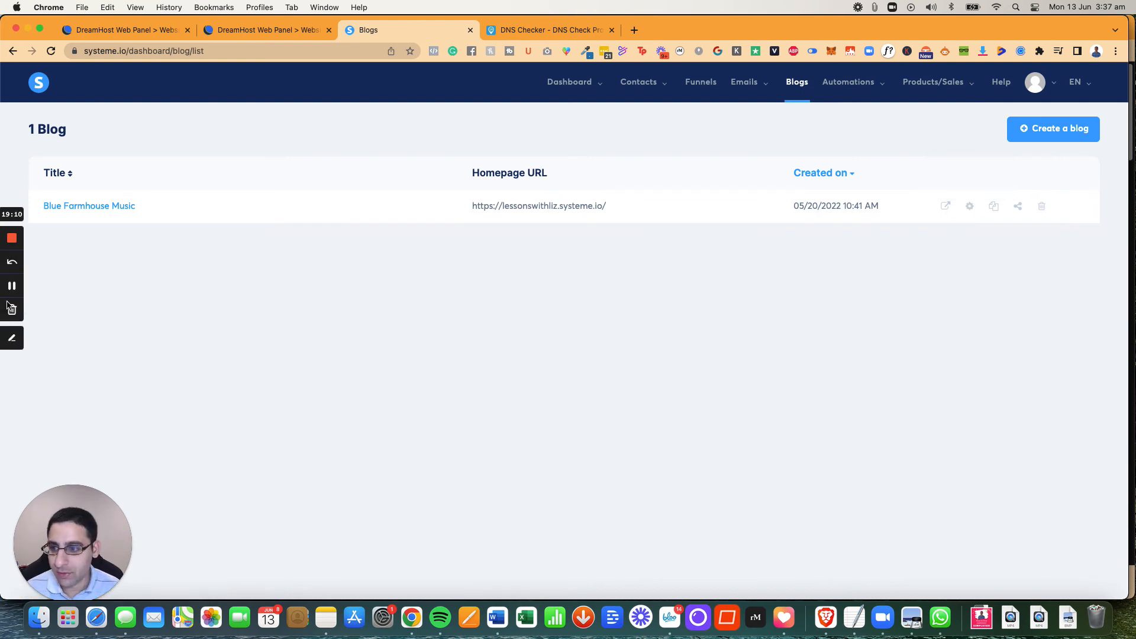
click(12, 336)
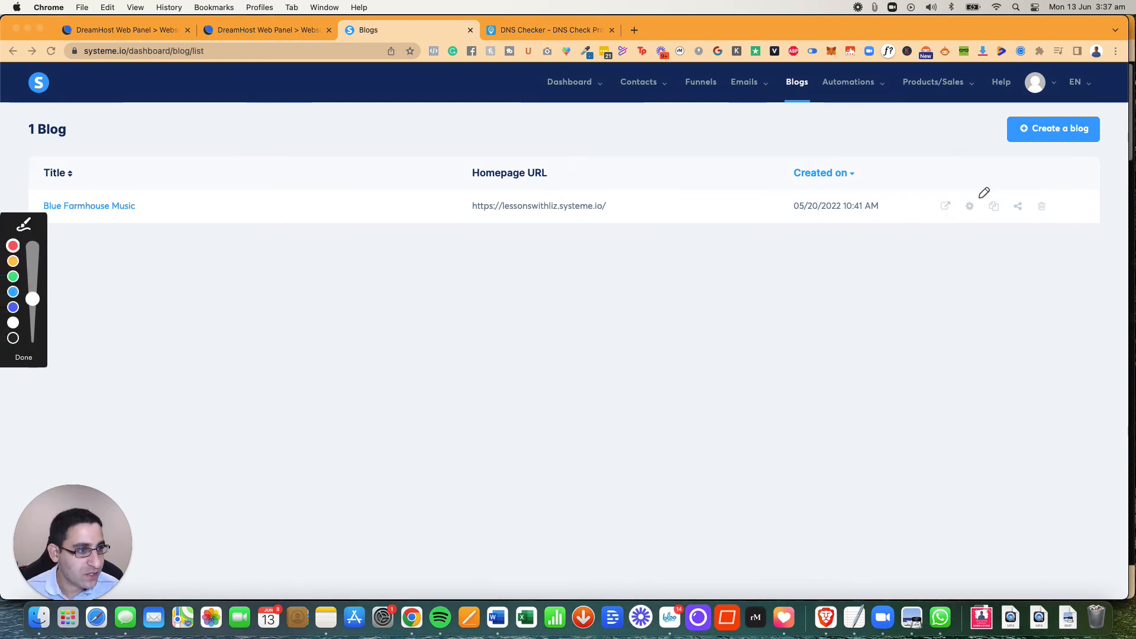
mouse_move(981, 192)
mouse_down()
mouse_move(954, 204)
mouse_move(976, 220)
mouse_move(981, 197)
mouse_up()
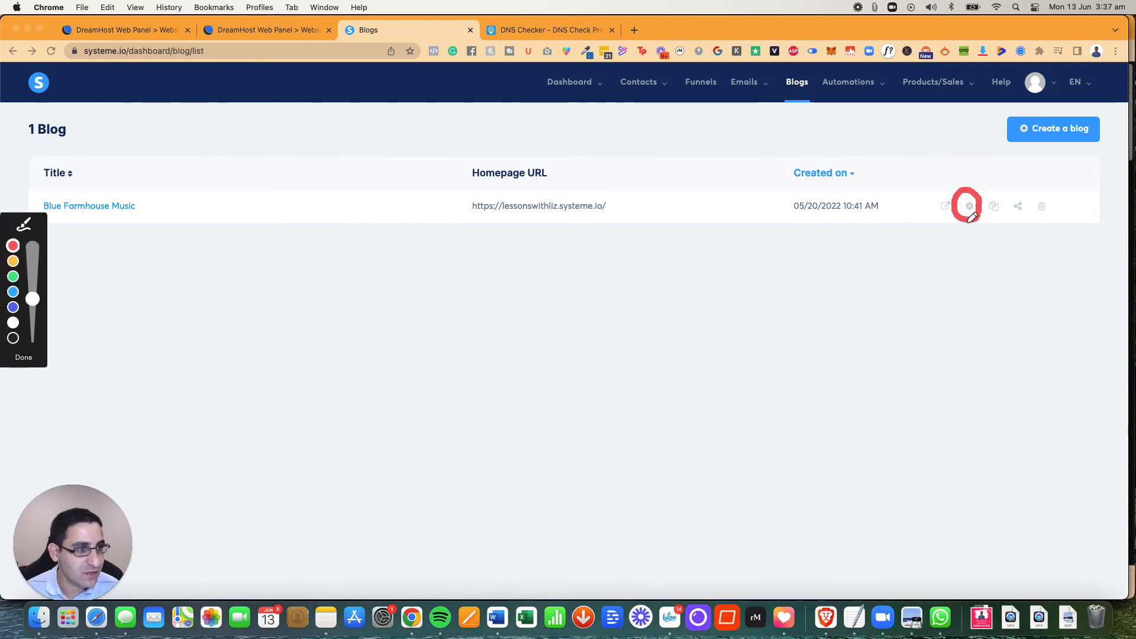
key(Escape)
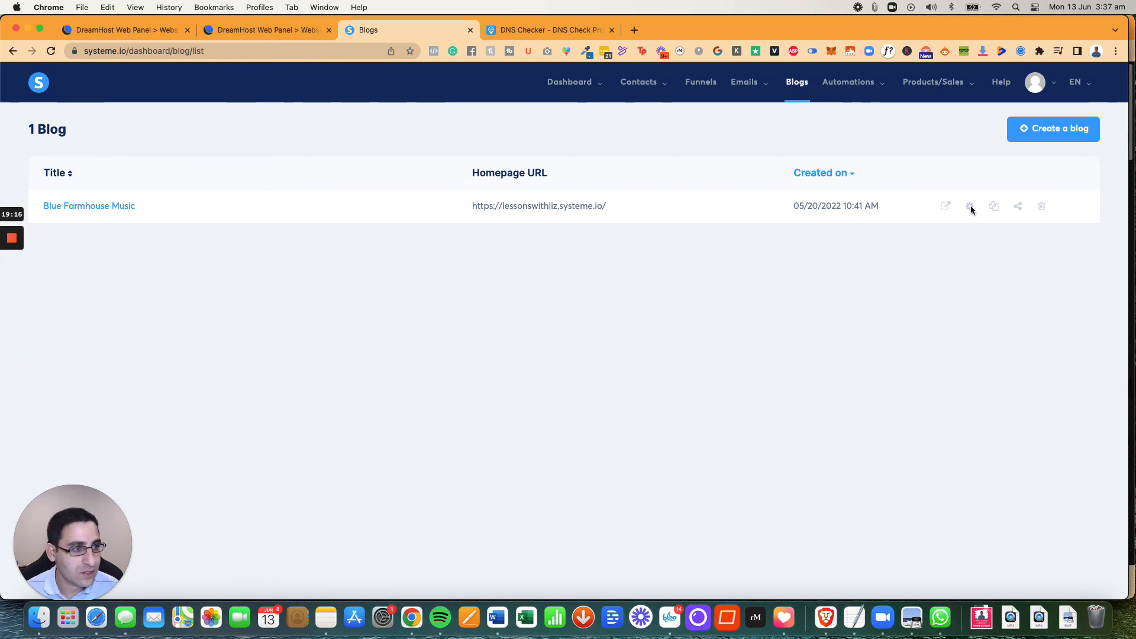
click(969, 206)
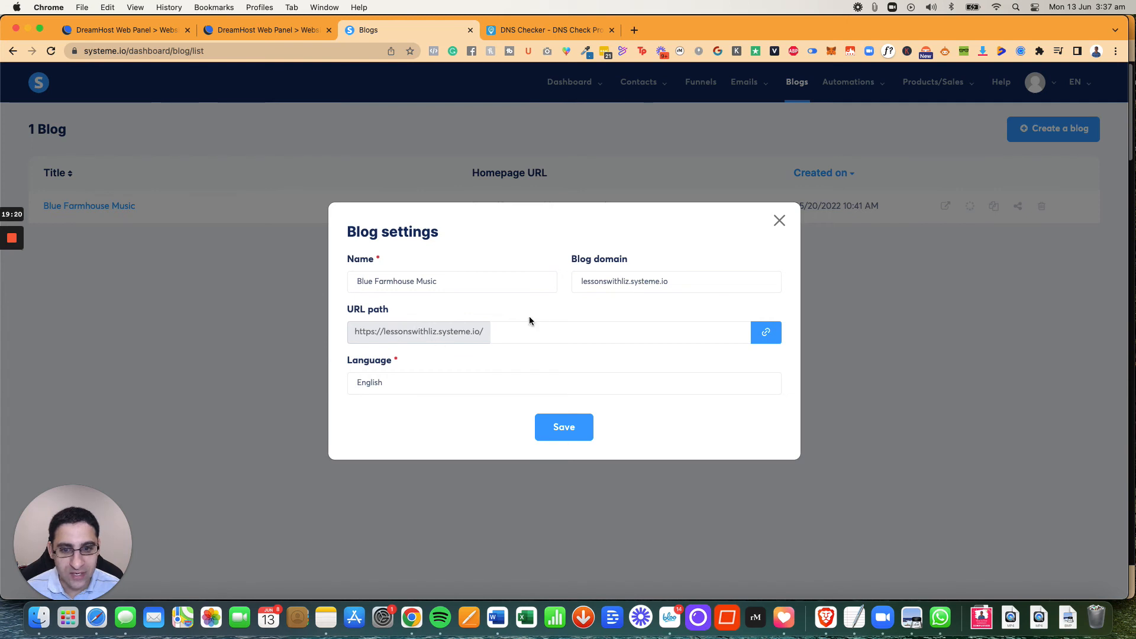
click(779, 221)
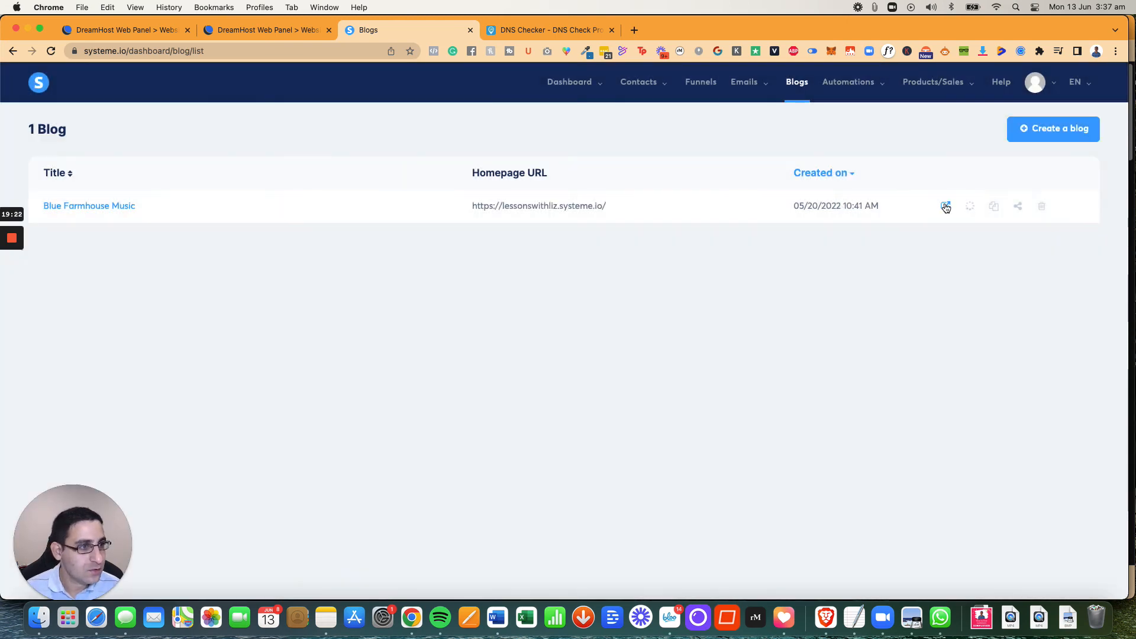
mouse_move(16, 283)
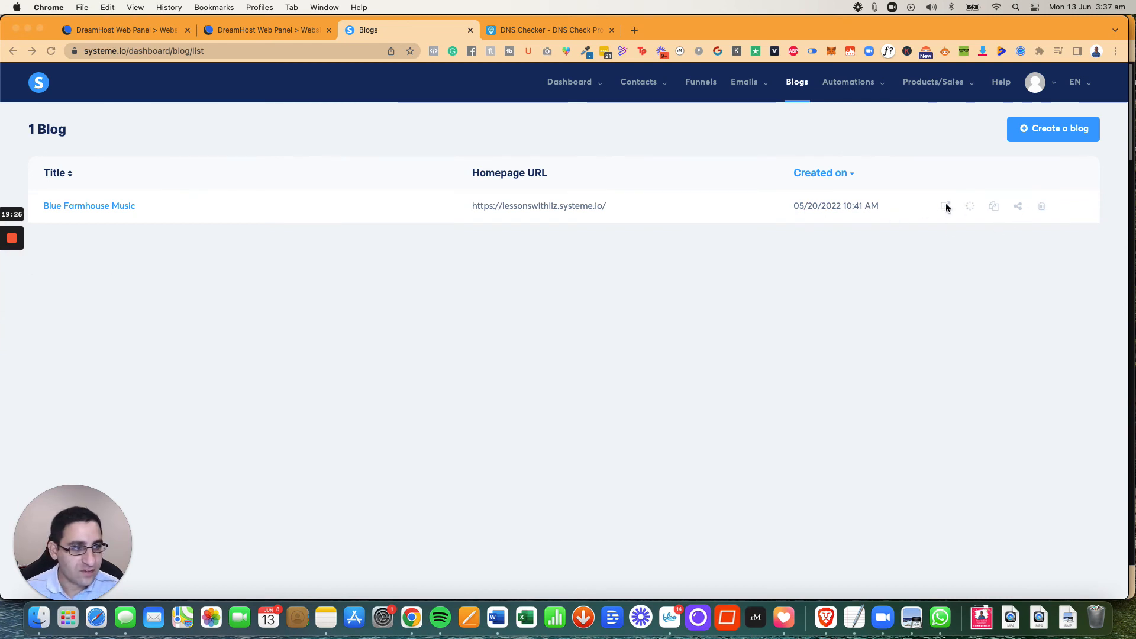
click(94, 207)
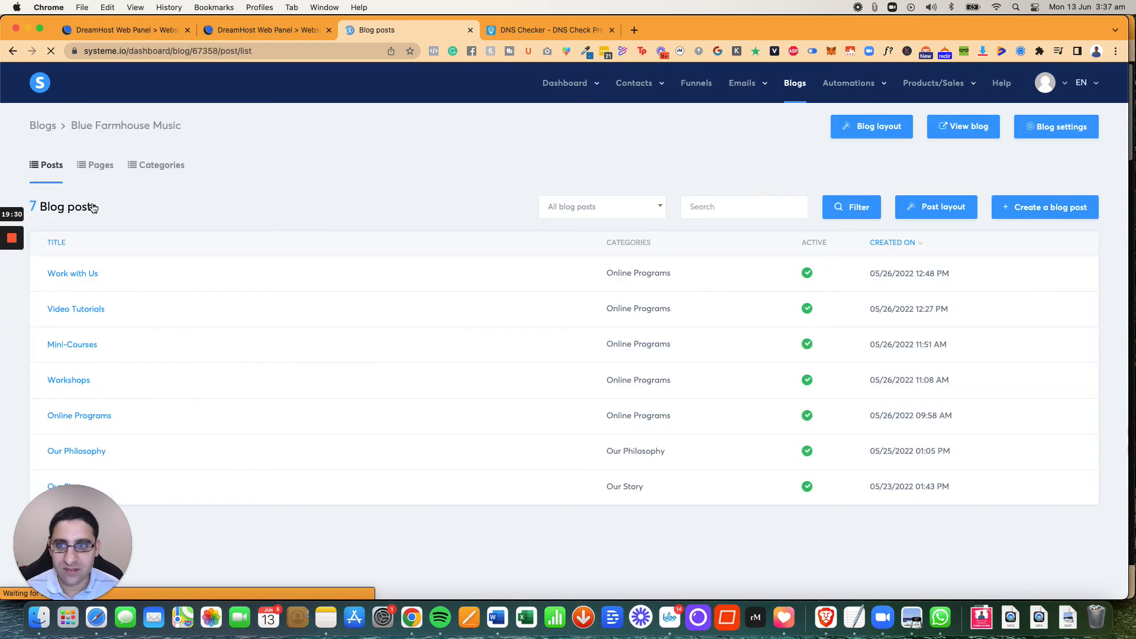
click(1040, 128)
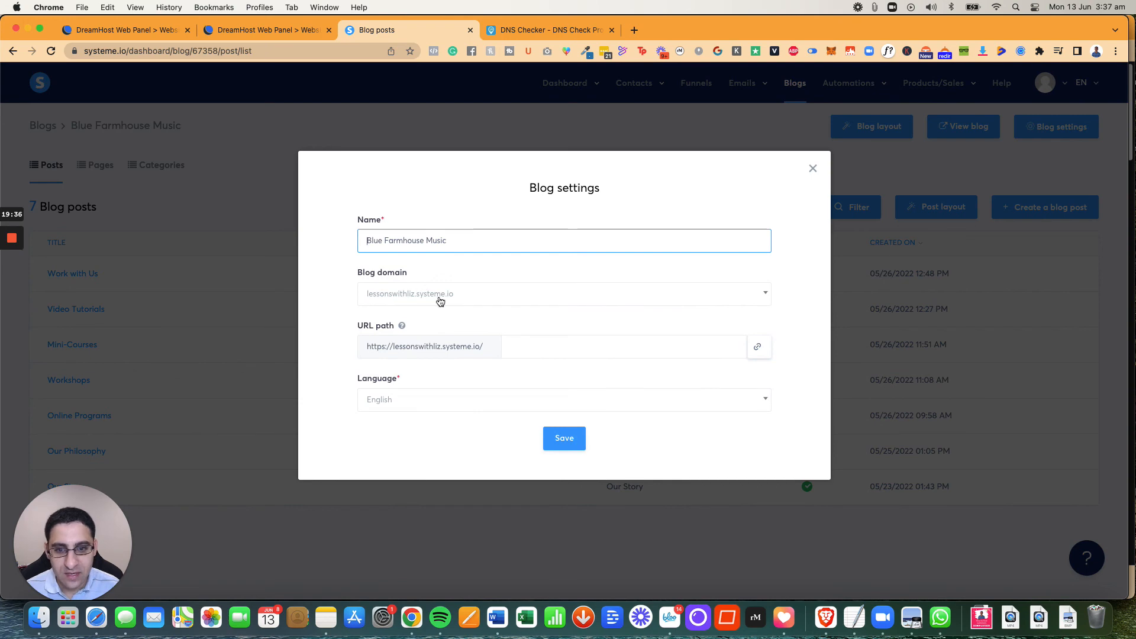
mouse_move(12, 266)
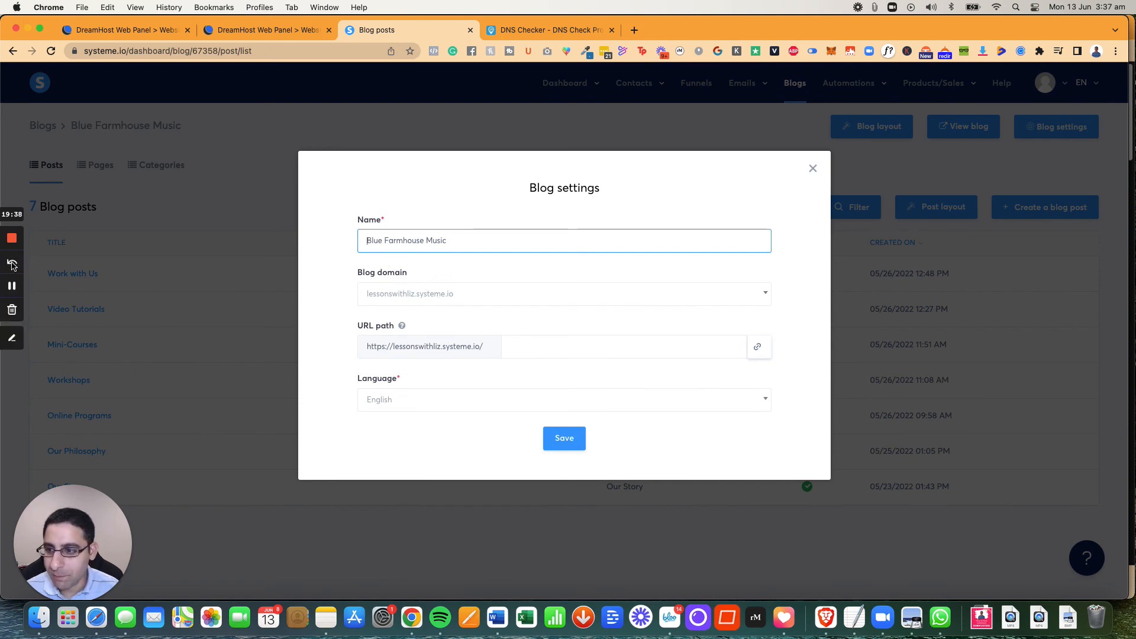
click(12, 337)
mouse_move(429, 266)
mouse_down()
mouse_move(333, 275)
mouse_move(469, 317)
mouse_move(381, 253)
mouse_up()
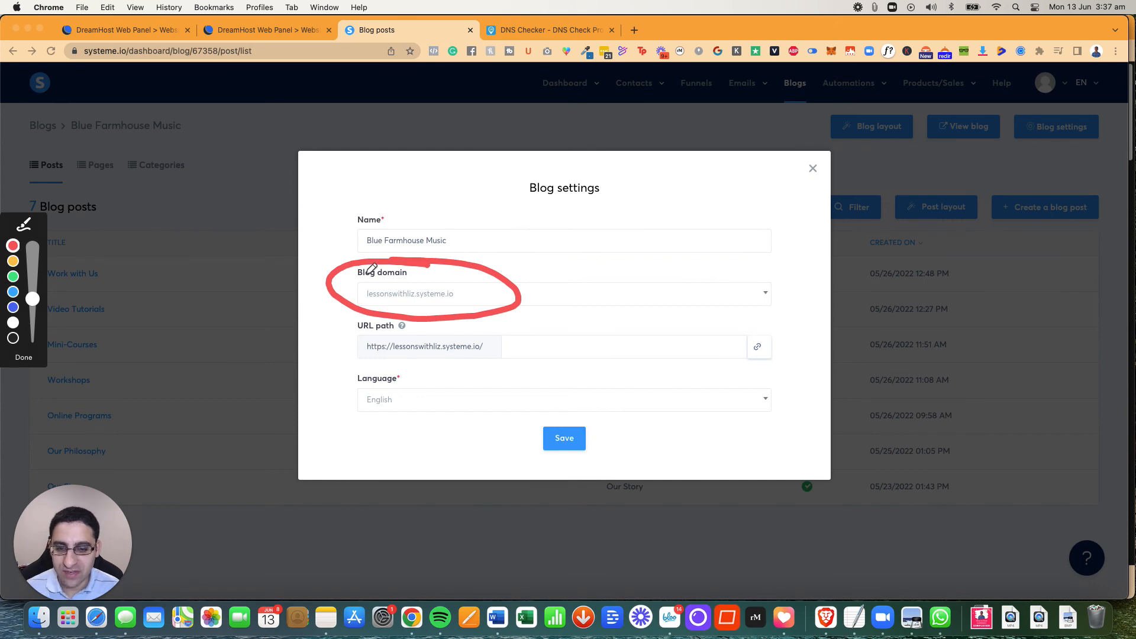
key(Escape)
click(449, 295)
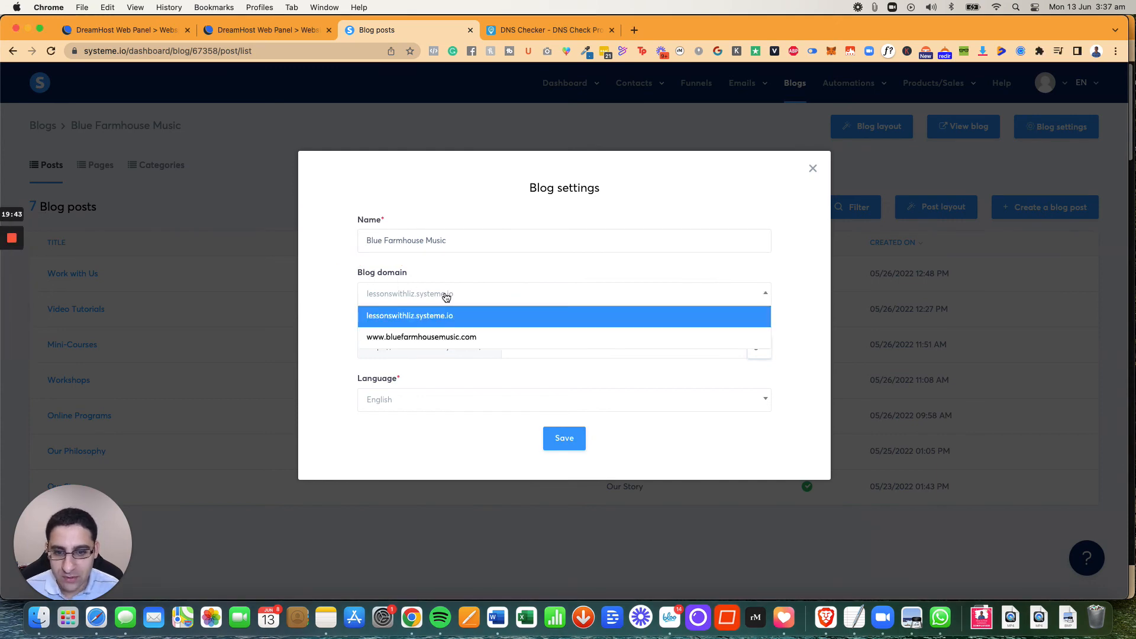
click(448, 337)
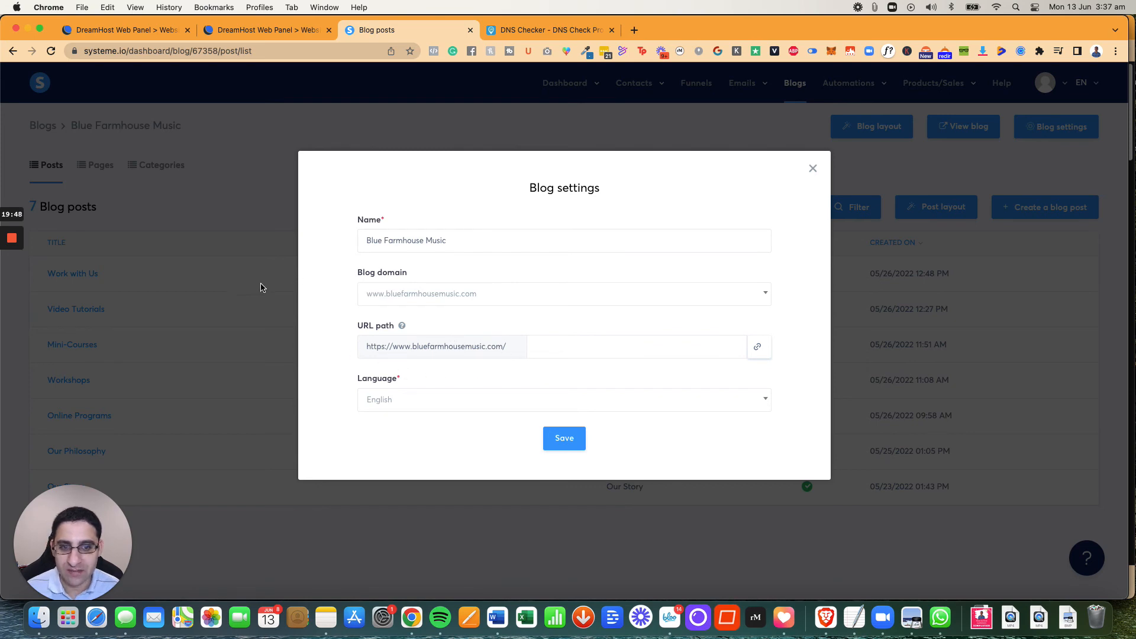
click(429, 297)
click(428, 316)
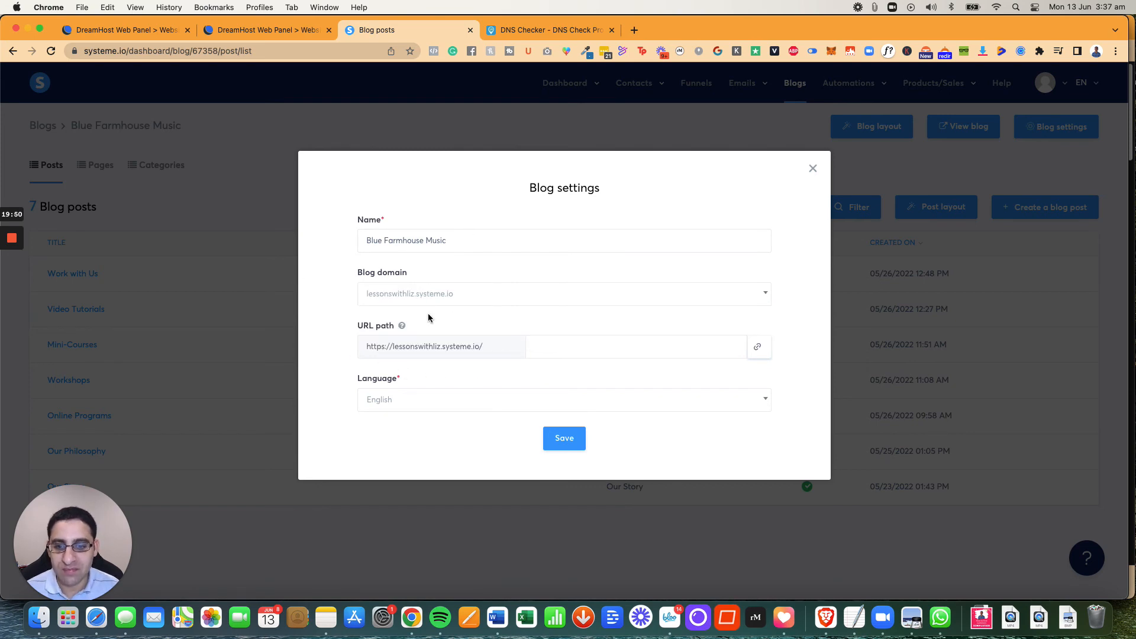
click(400, 300)
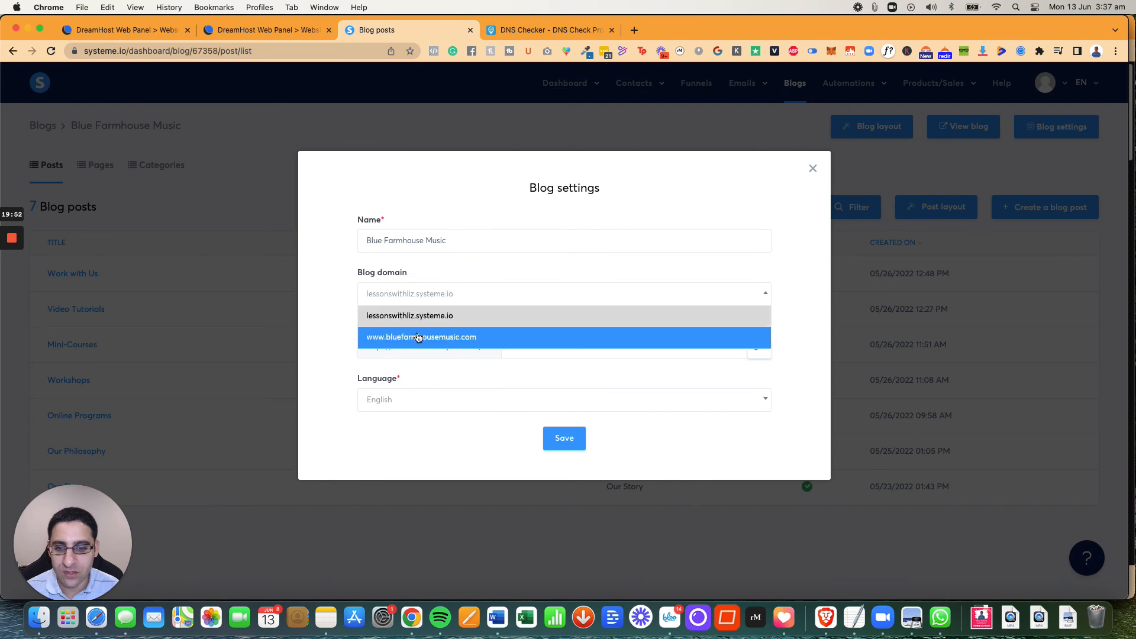
click(418, 334)
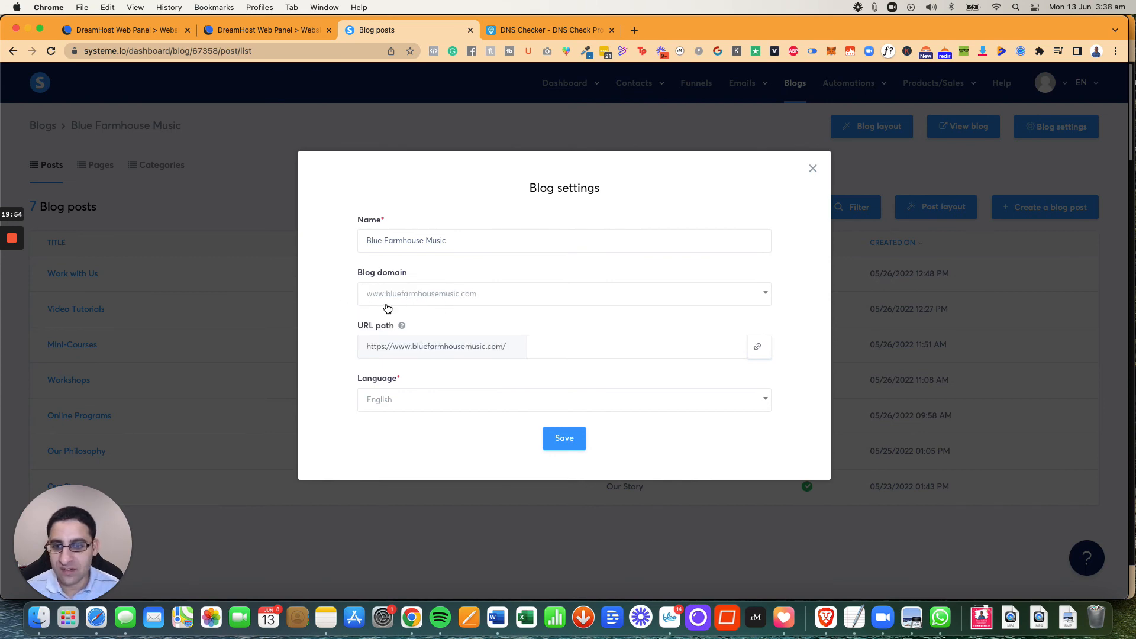
click(414, 297)
click(418, 316)
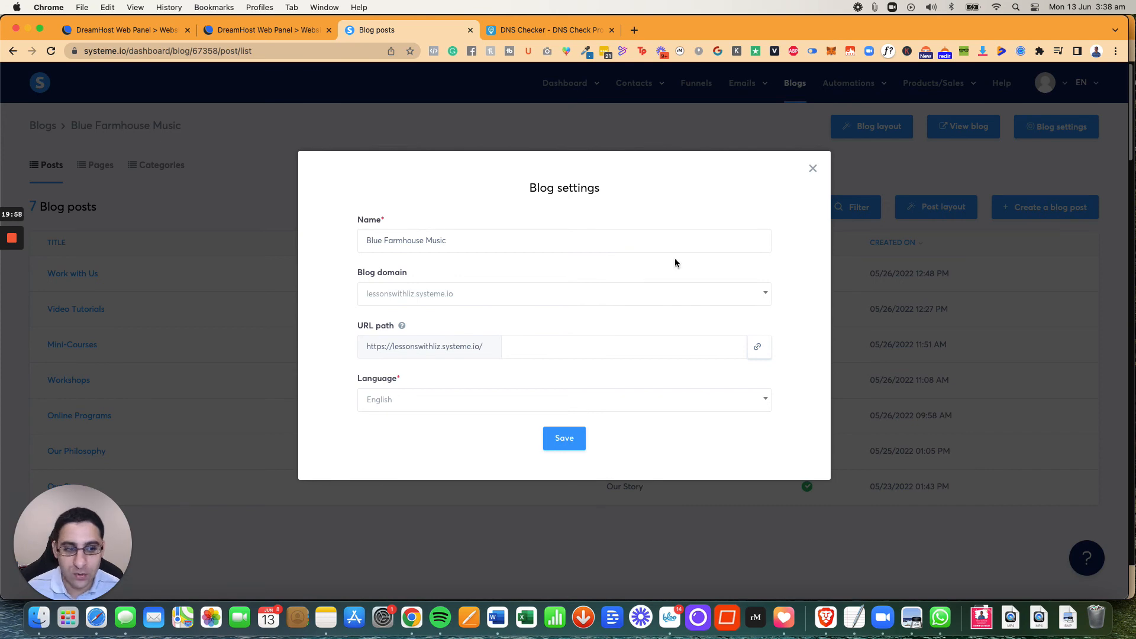
click(431, 292)
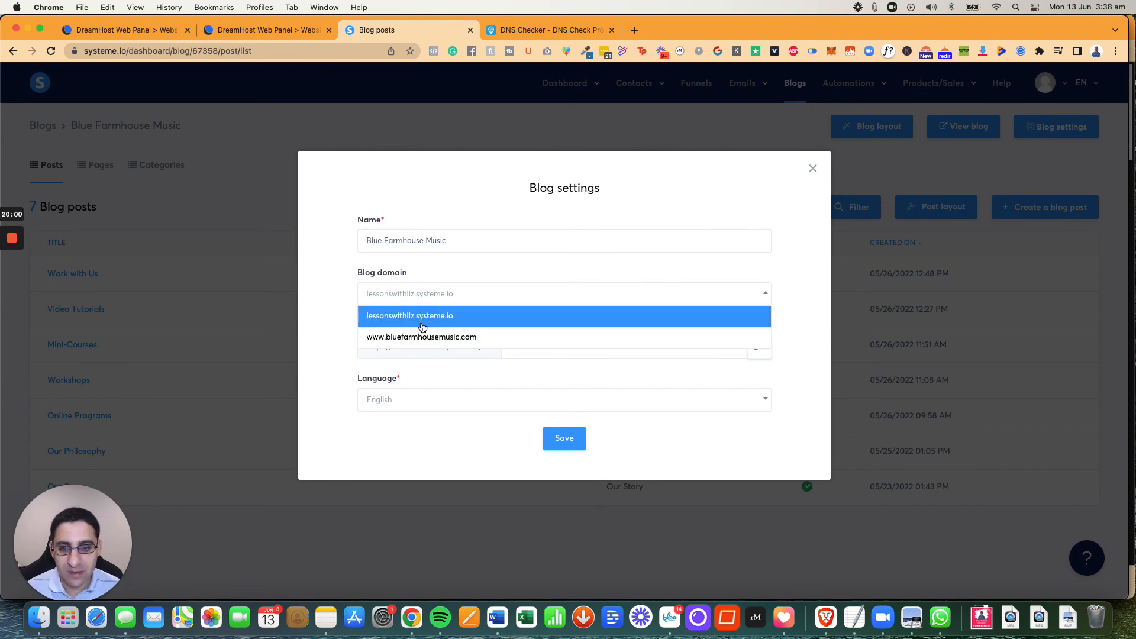
click(420, 331)
Step: Copy the blog's URL from its settings and load it in a new browser tab
click(758, 353)
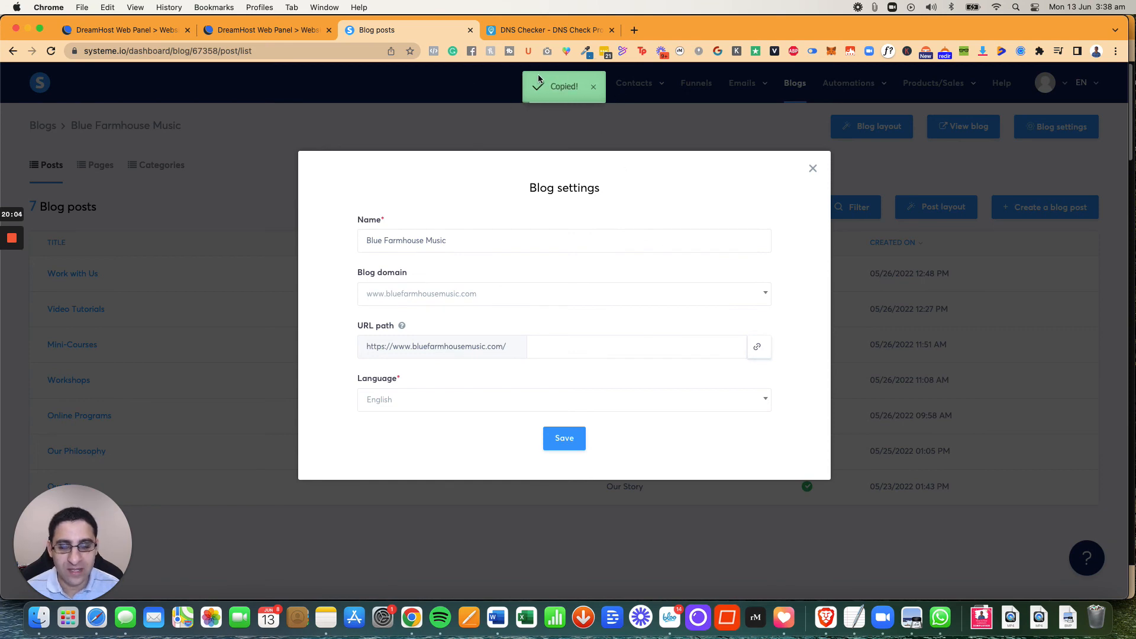
click(635, 31)
key(super+v)
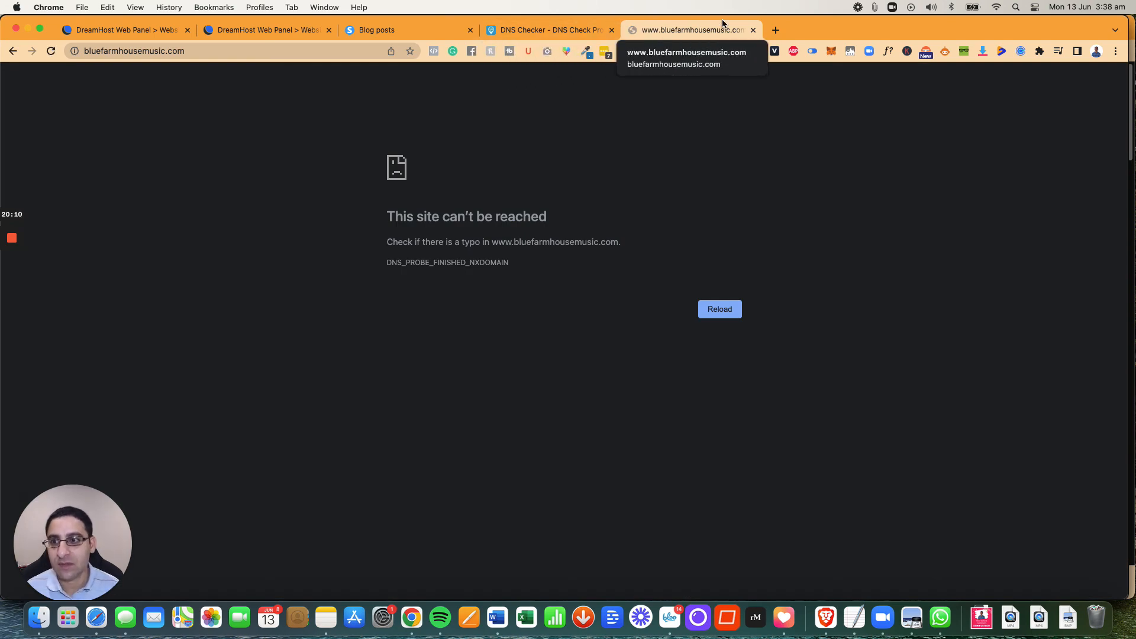
Step: Check the propagation status of bluefarmhousemusic.com in the DreamHost panel and refresh its DNS
click(263, 30)
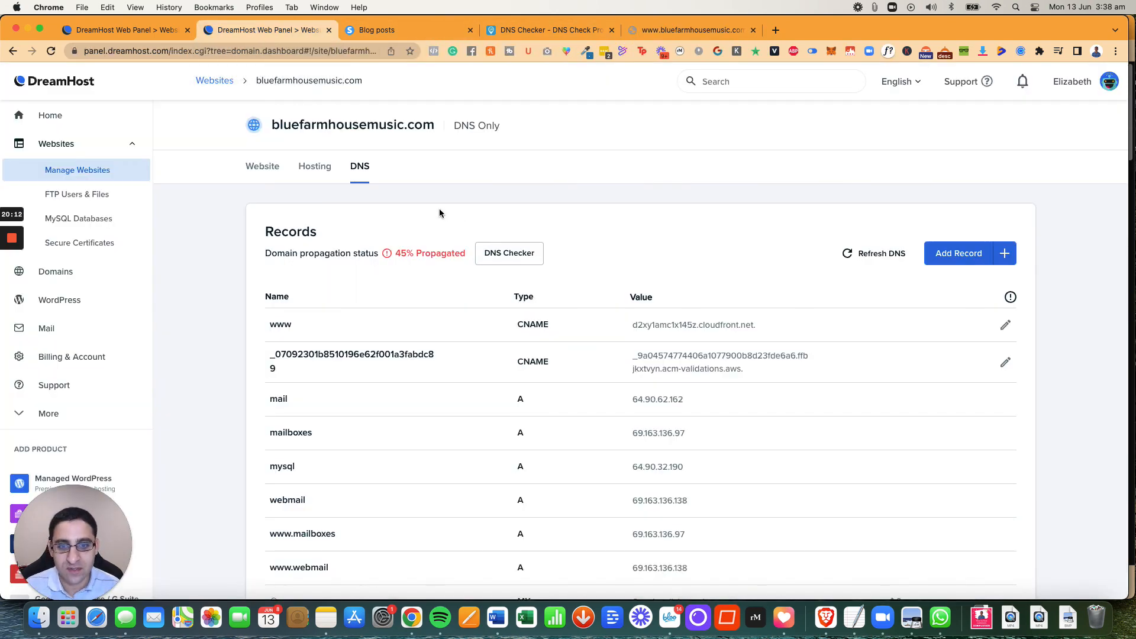
mouse_move(439, 268)
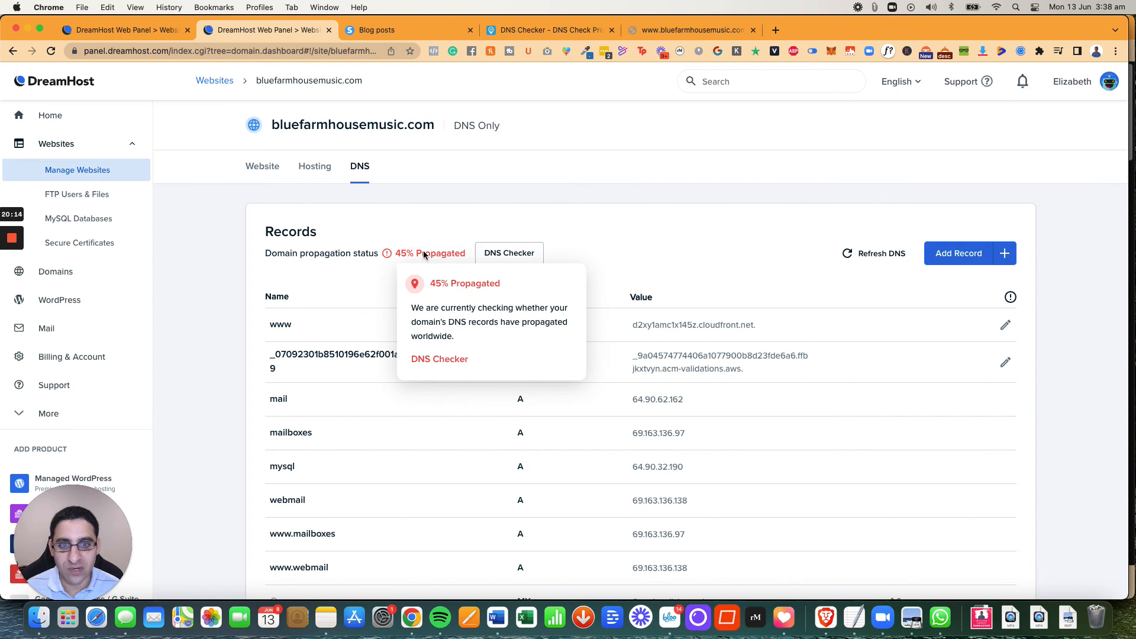
click(873, 254)
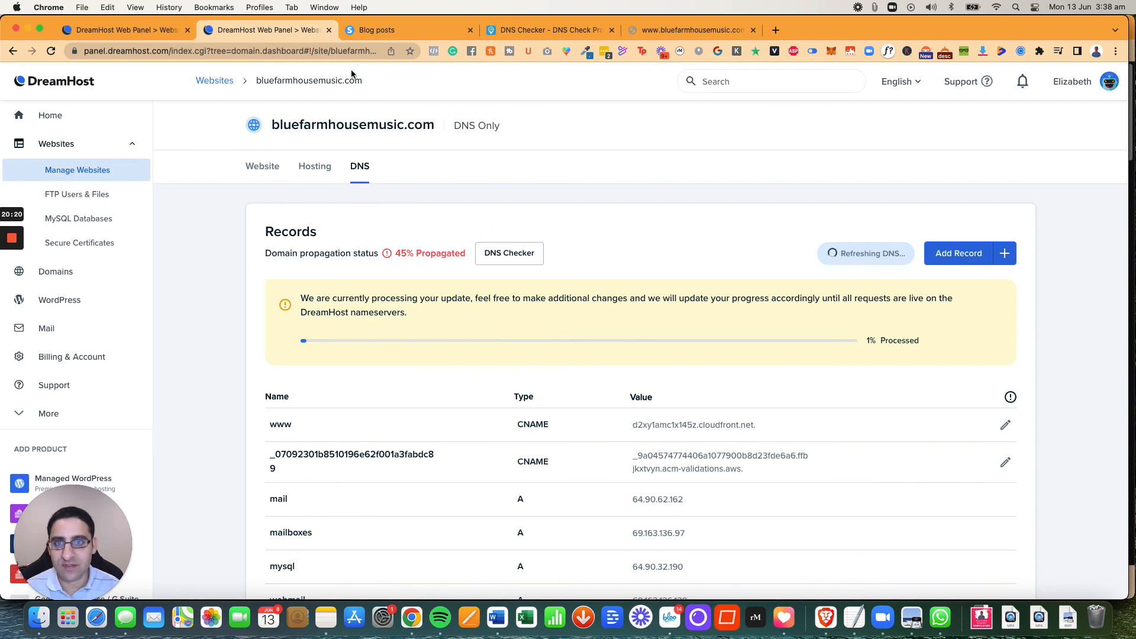
click(527, 34)
click(377, 185)
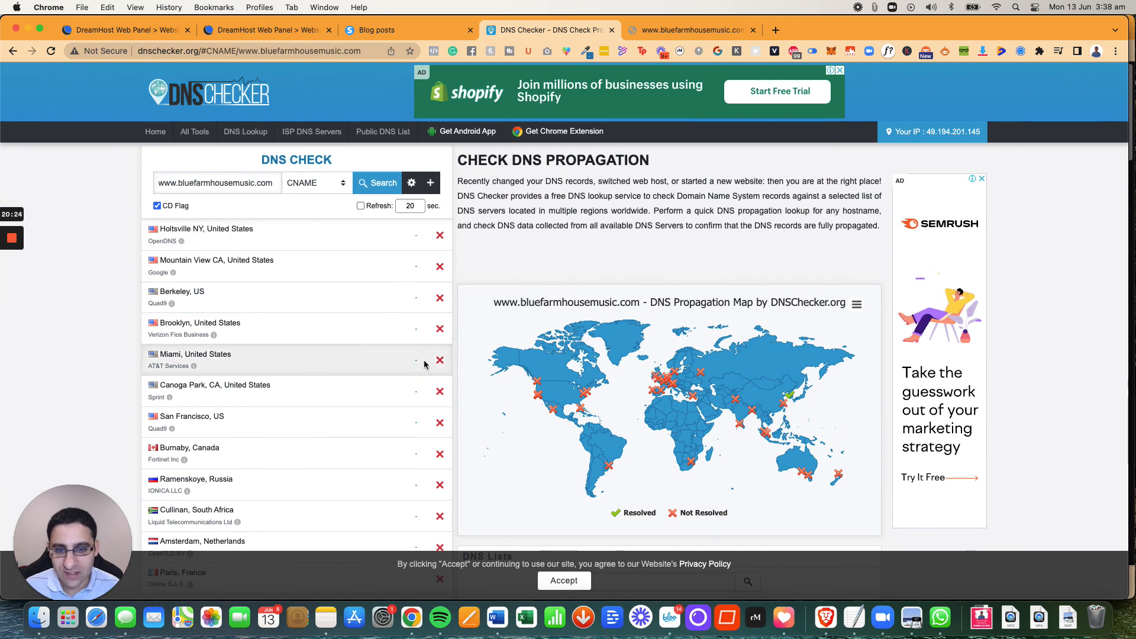
click(681, 29)
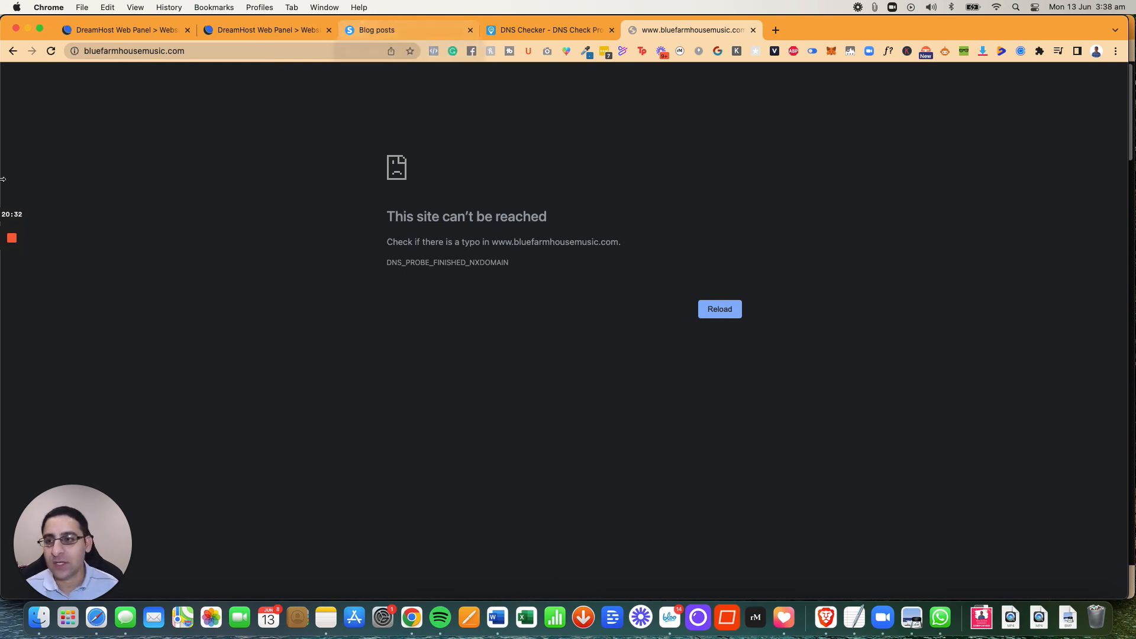
double_click(93, 519)
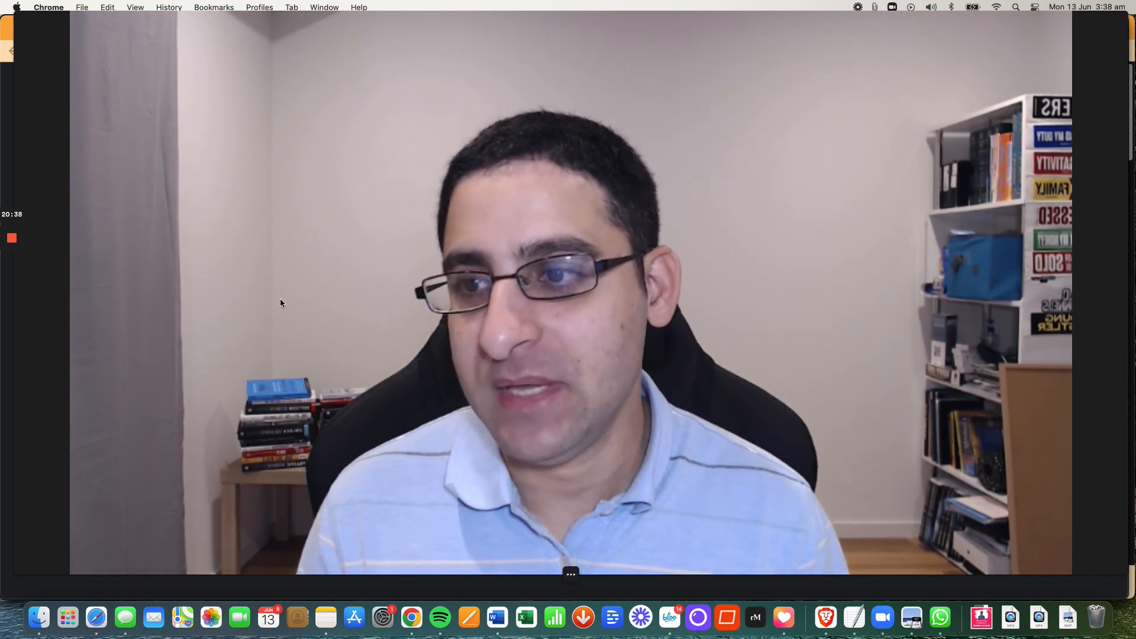
click(10, 287)
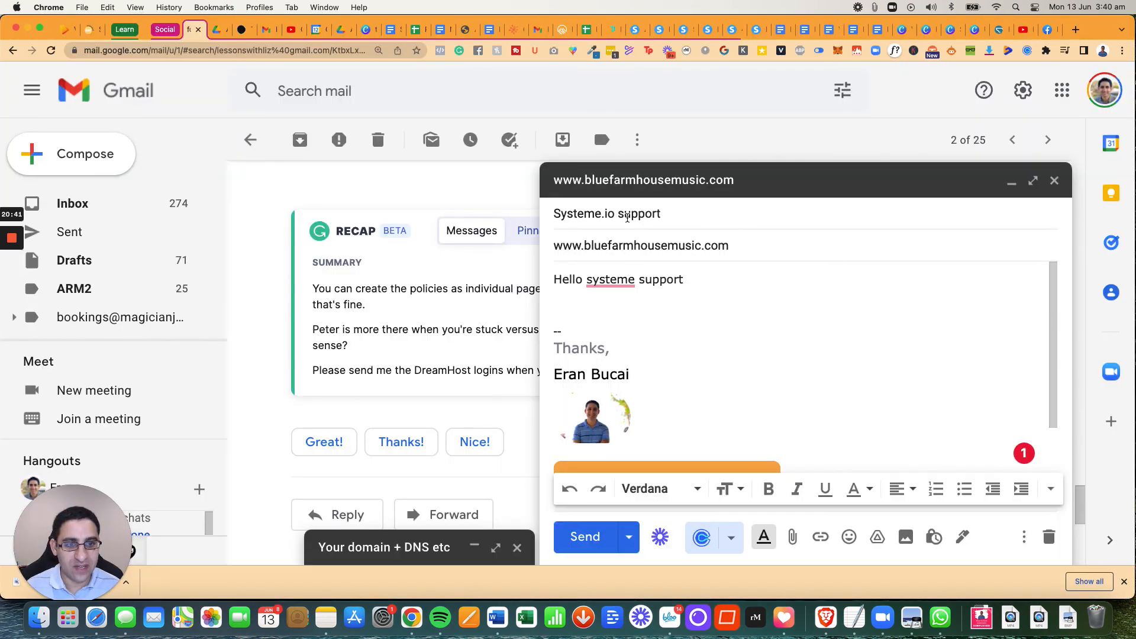
Step: In the Gmail draft to Systeme.io support, insert the prepared domain message with the /domainsys snippet below the greeting
click(621, 216)
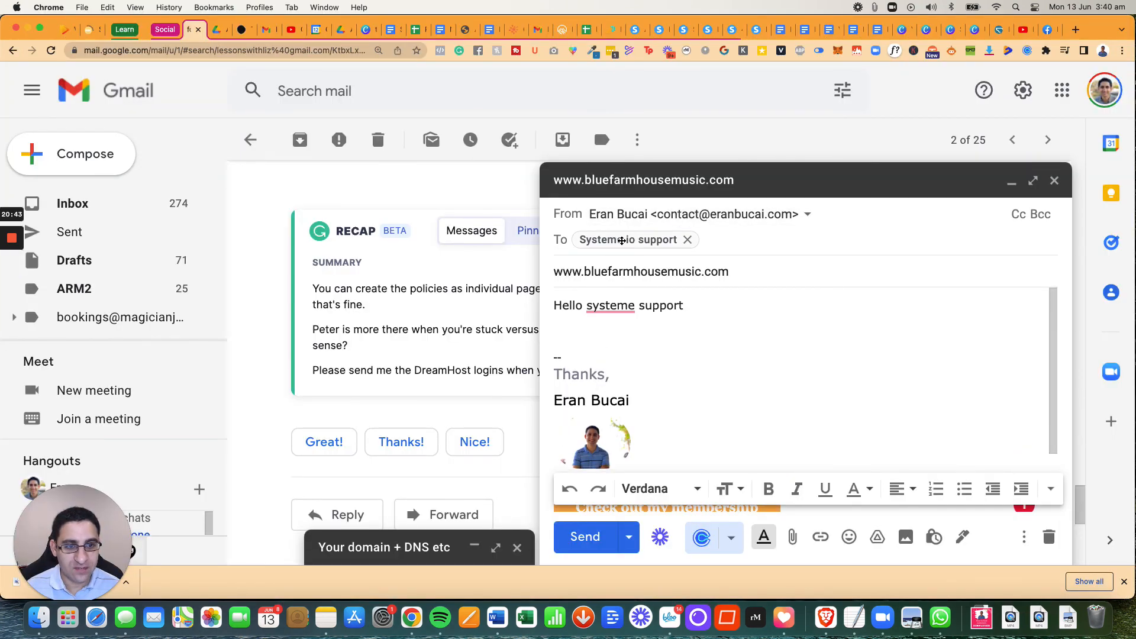
mouse_move(621, 240)
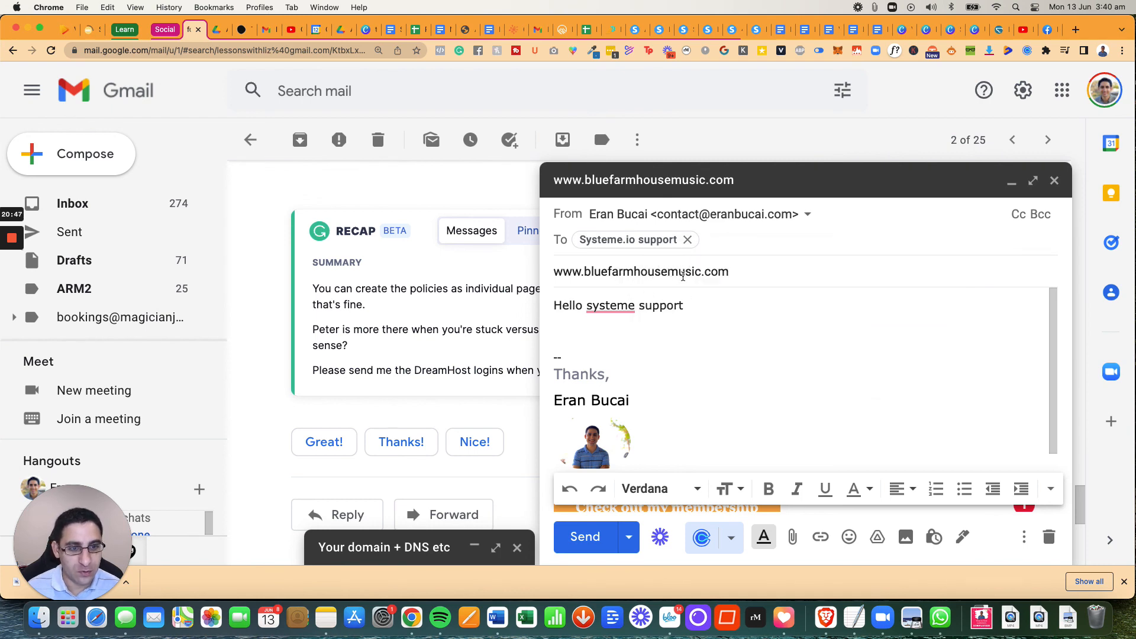
click(687, 304)
key(Return)
key(Return)
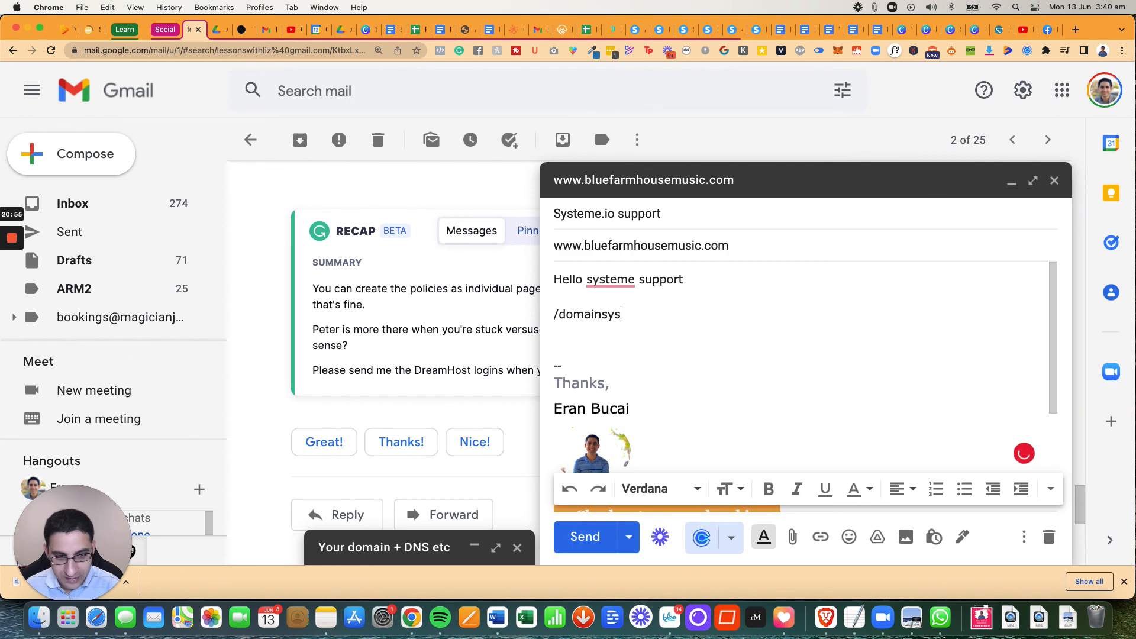
text(/domainsys)
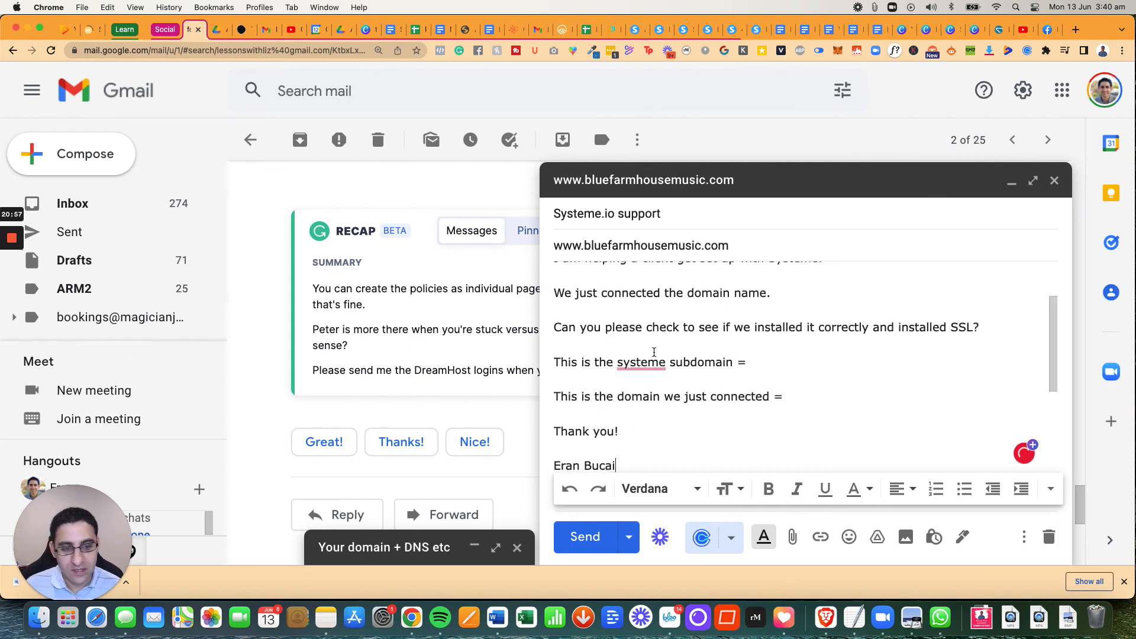
Step: Delete the duplicate "Hello systeme support" greeting at the start of the message, keeping the snippet's greeting
scroll(654, 353, up, 3)
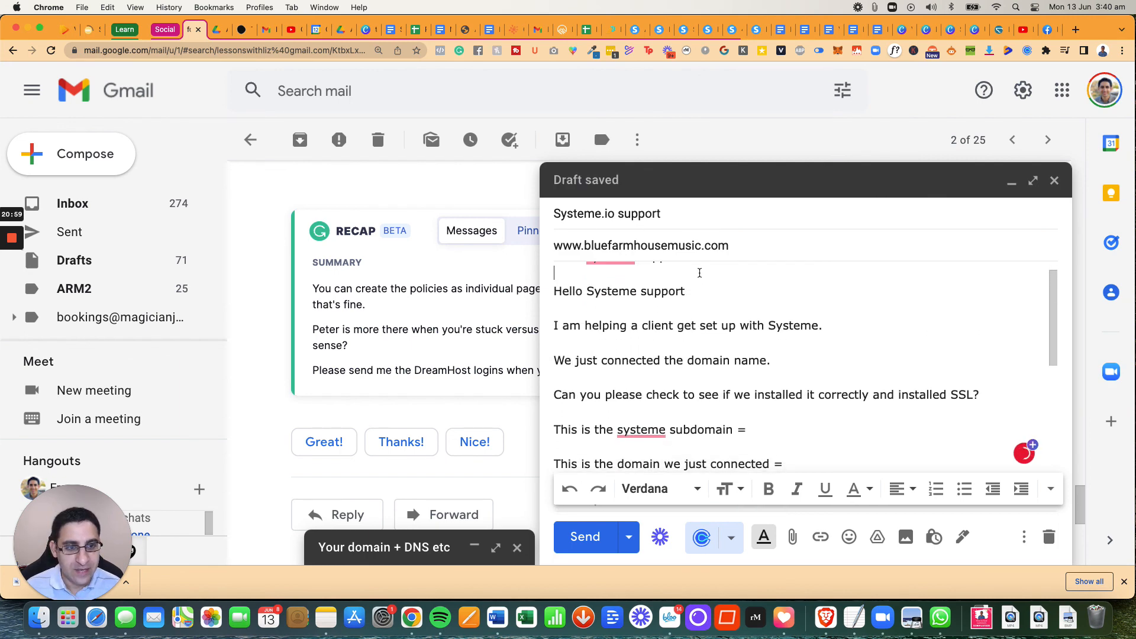
scroll(698, 277, up, 1)
triple_click(697, 281)
key(BackSpace)
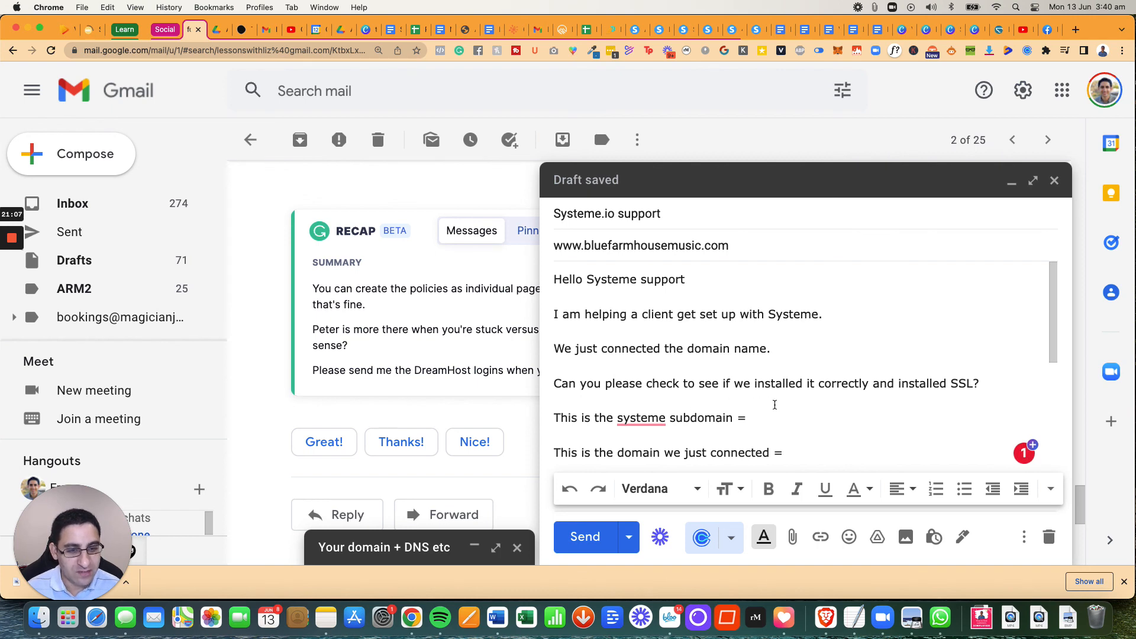
scroll(763, 399, down, 1)
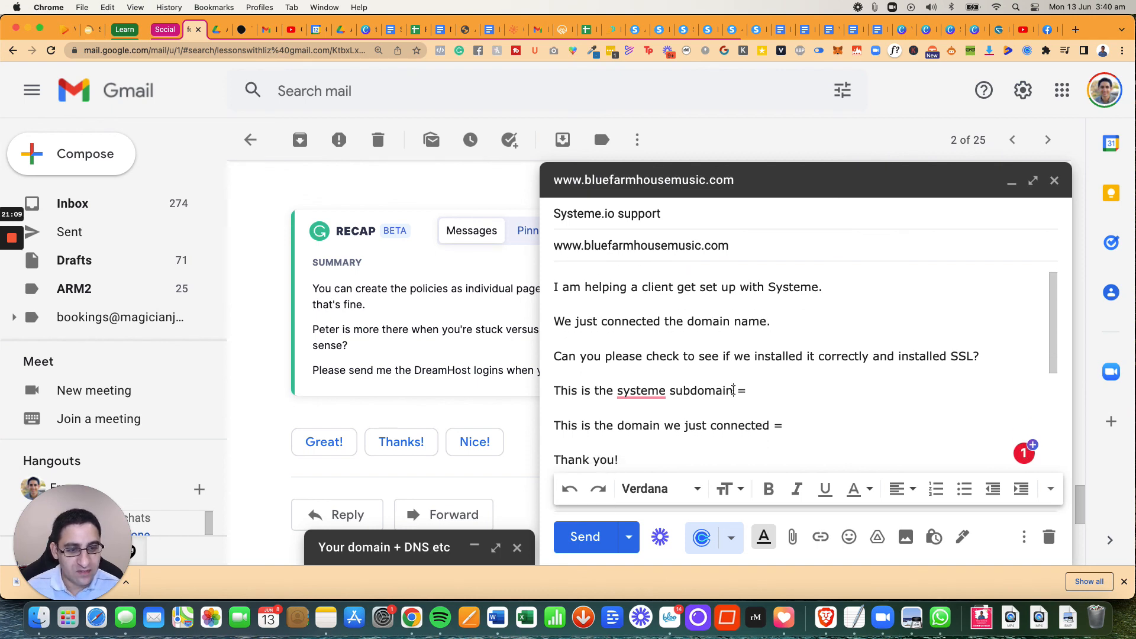
click(650, 392)
click(749, 374)
triple_click(667, 244)
key(super+c)
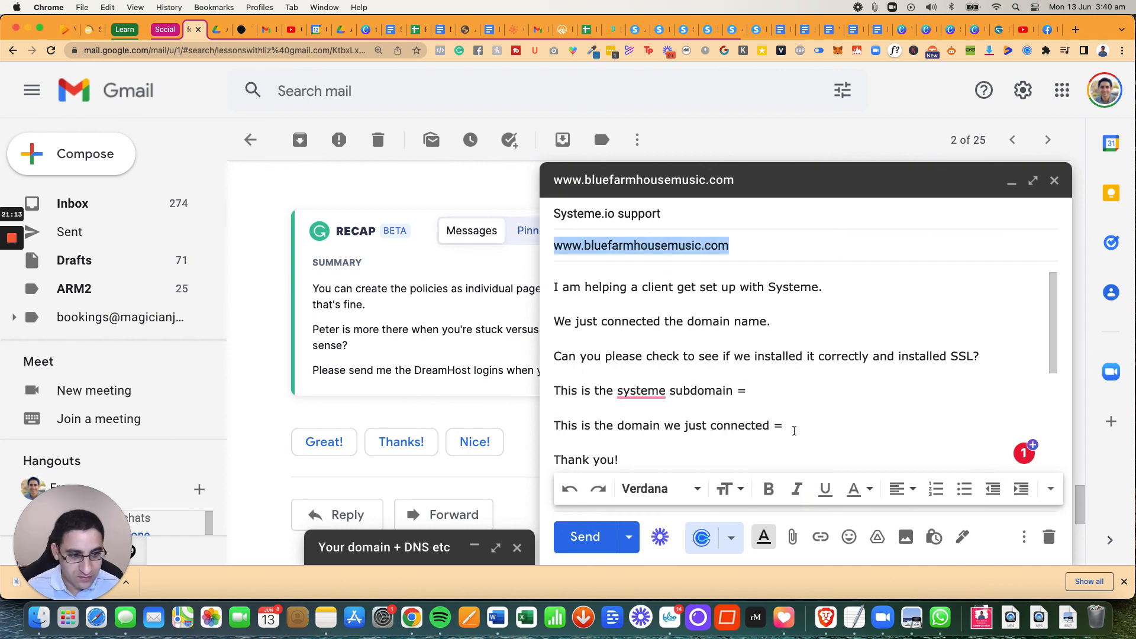
click(794, 426)
key(super+v)
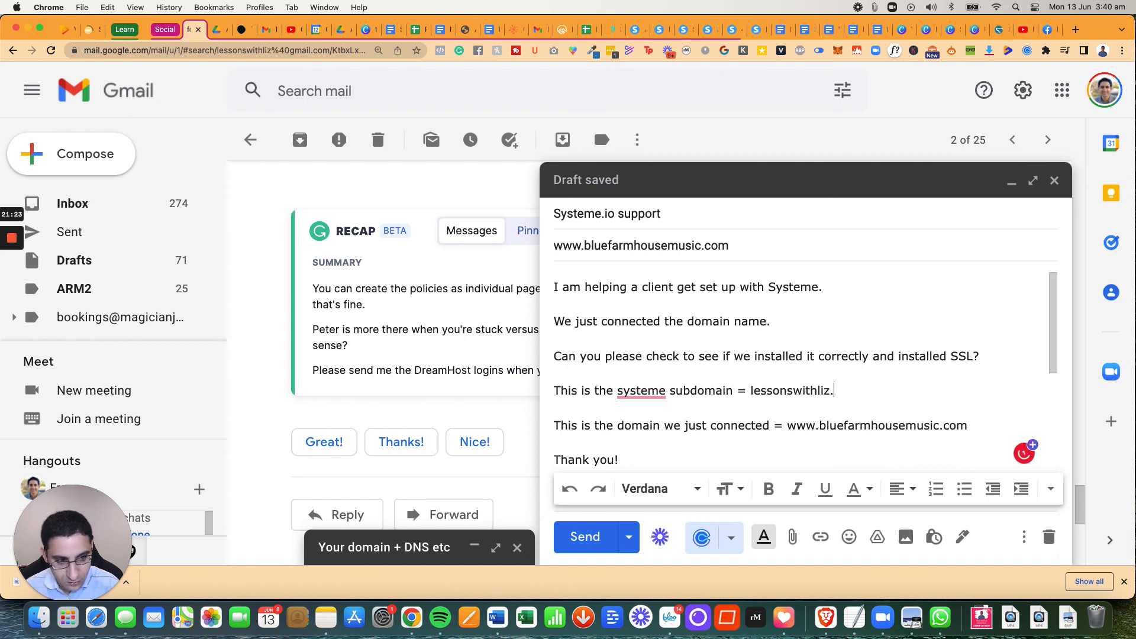
Step: Enter lessonswithliz.systeme.io as the Systeme subdomain in the message, checking it against the blog domain options in Systeme.io
text(steme)
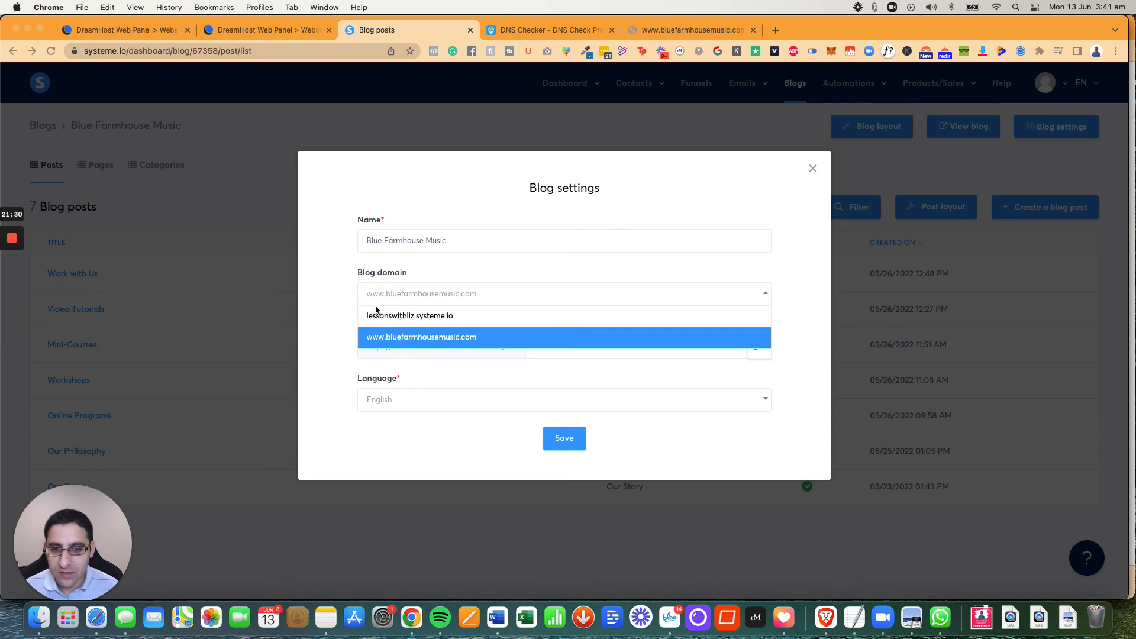
mouse_move(17, 241)
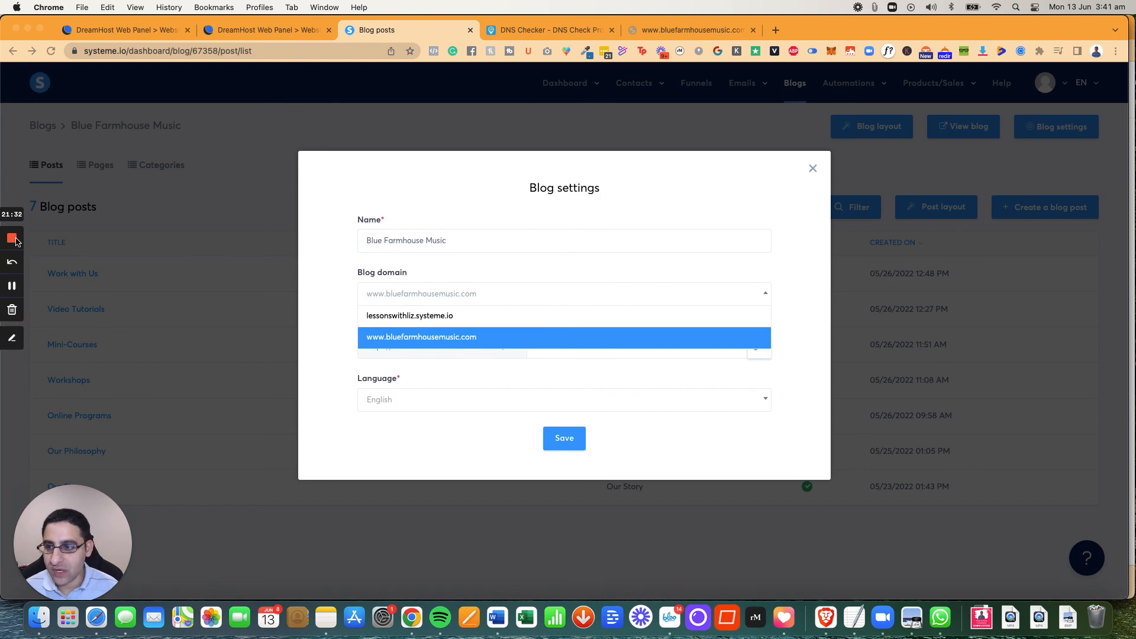
click(17, 287)
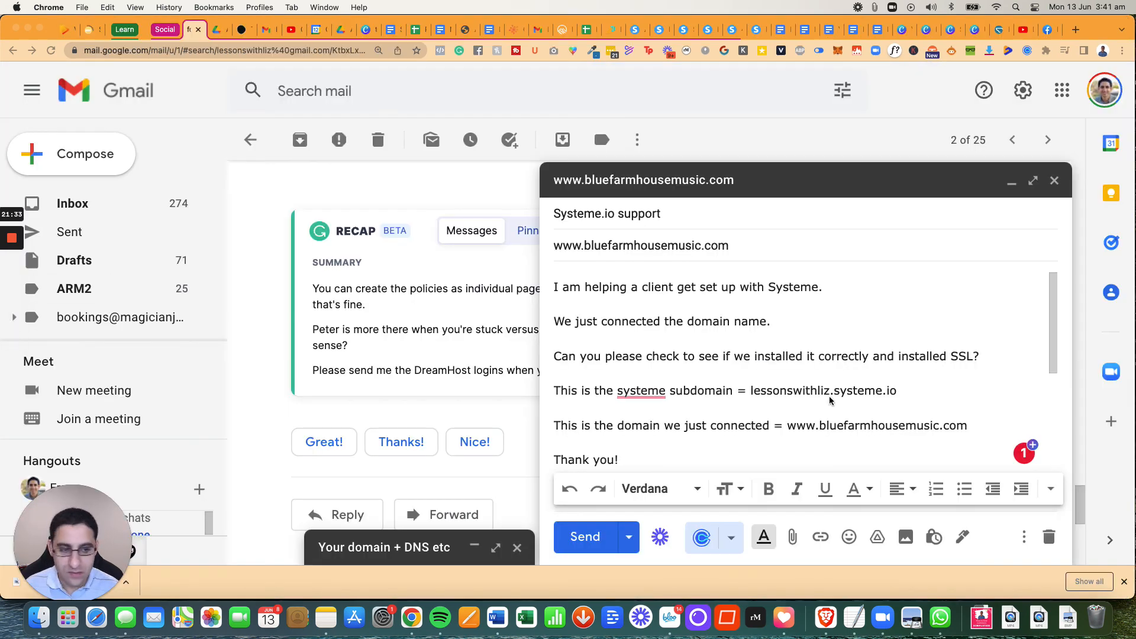
Step: Review the rest of the message and send the email to Systeme.io support
scroll(763, 387, down, 4)
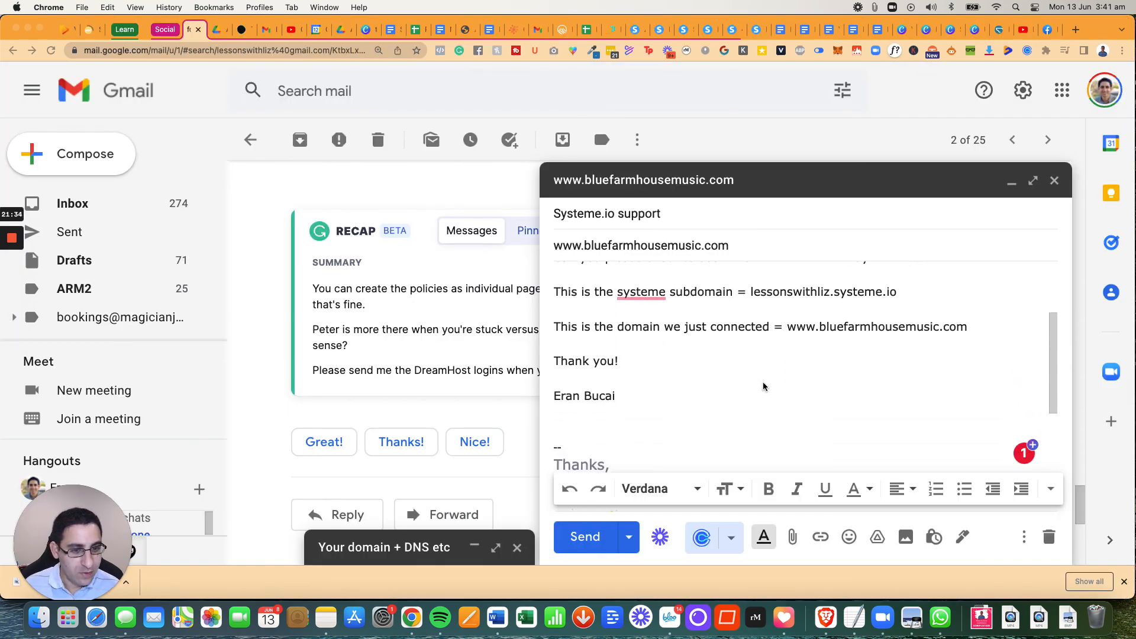
scroll(763, 386, up, 1)
scroll(763, 387, down, 1)
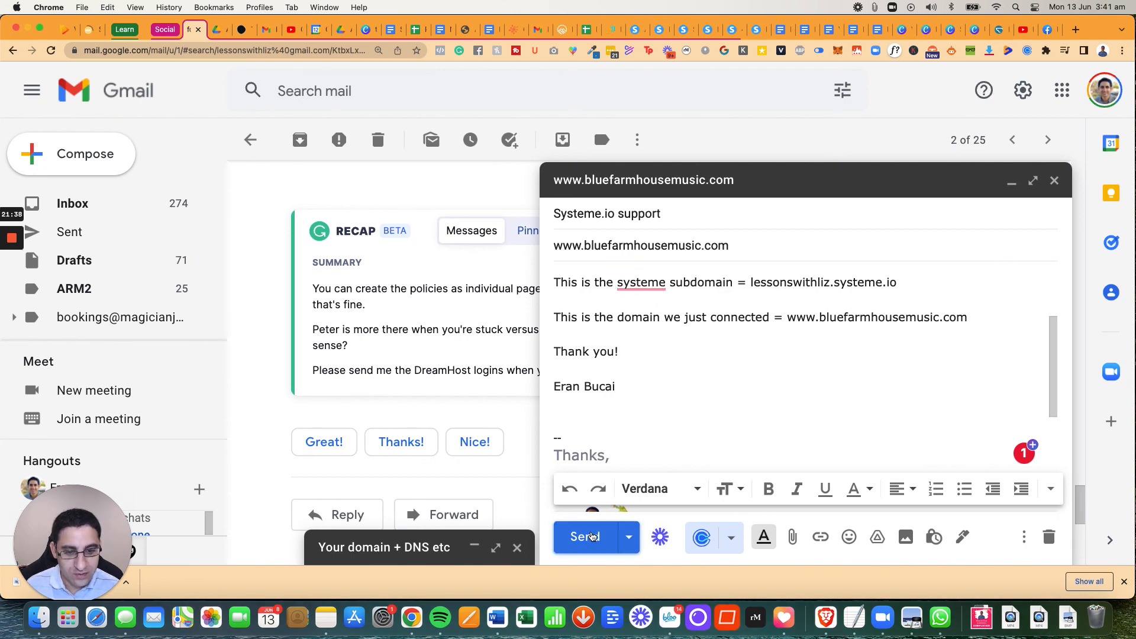
click(591, 537)
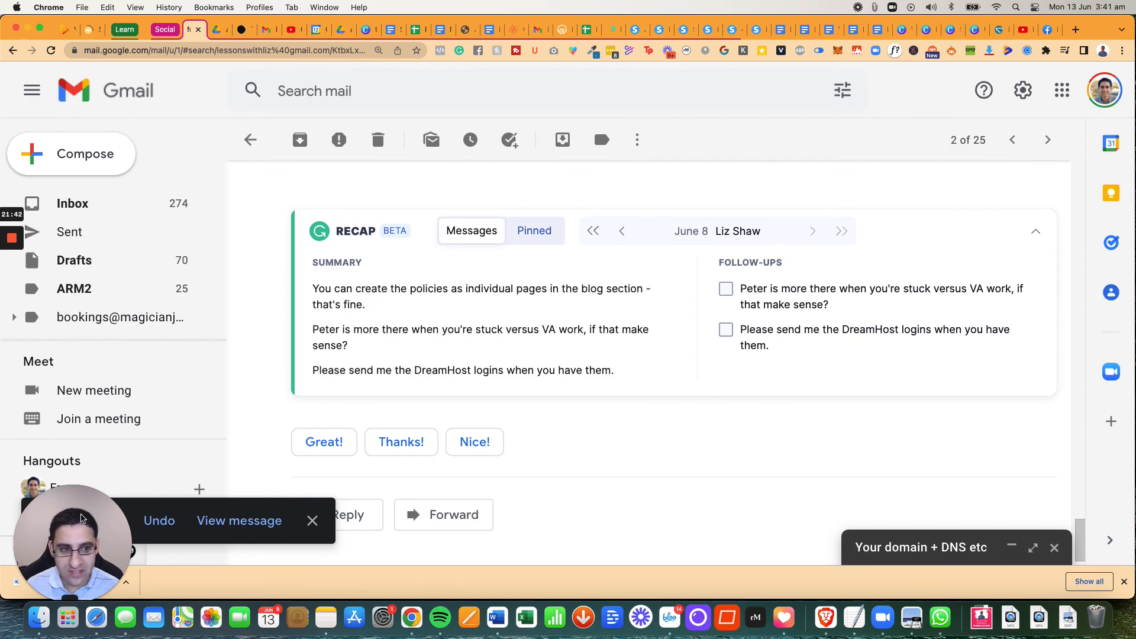
double_click(82, 525)
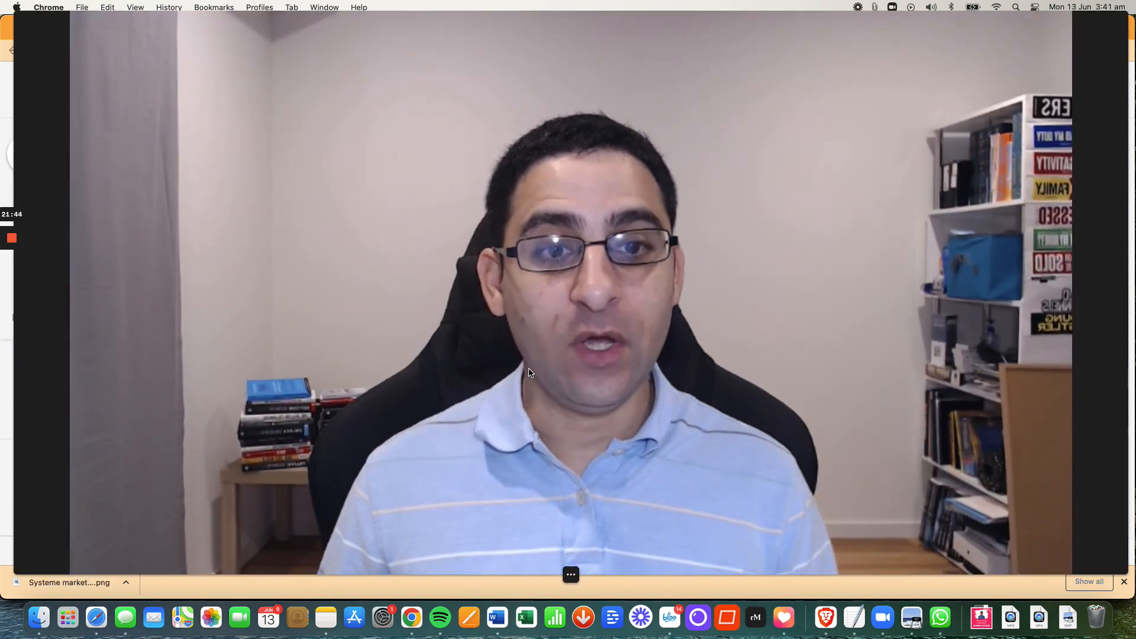